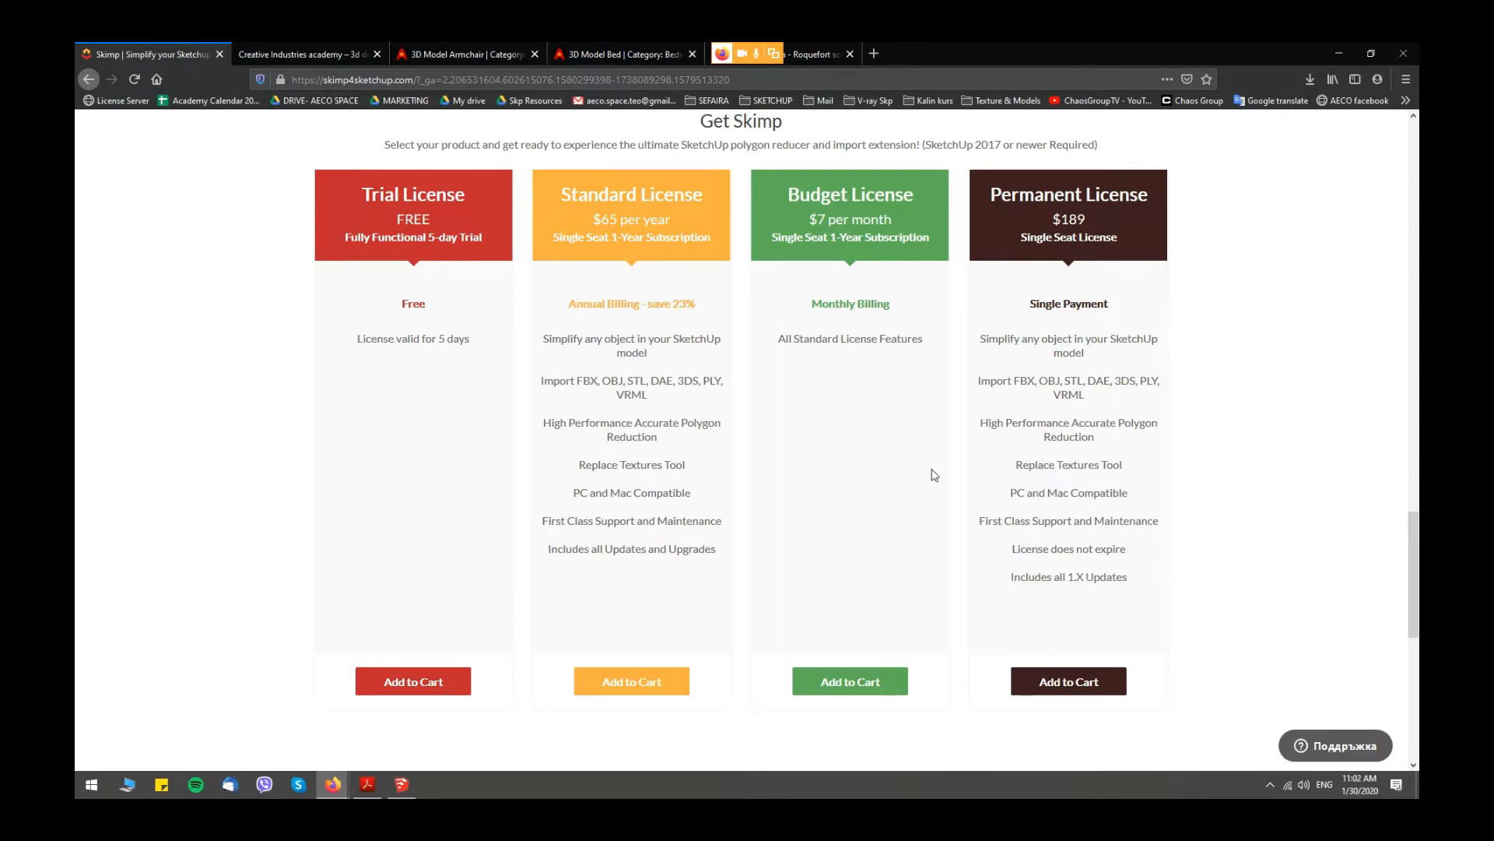
- Switch to SketchUp and view where the Extension Manager installs an extension from a Ruby (.rbz) file, without installing anything
key(alt+Tab)
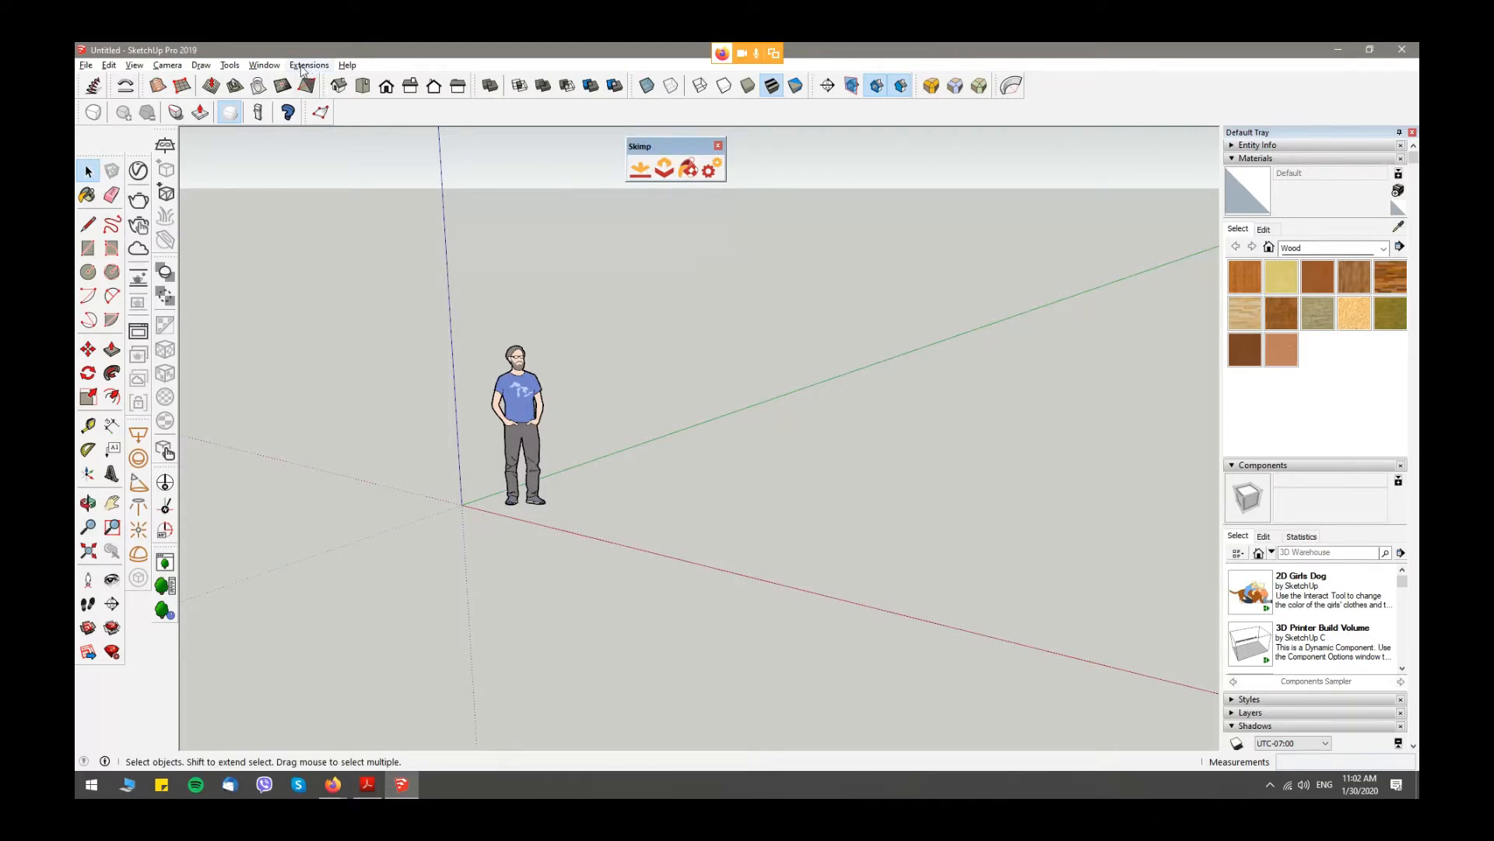
click(265, 65)
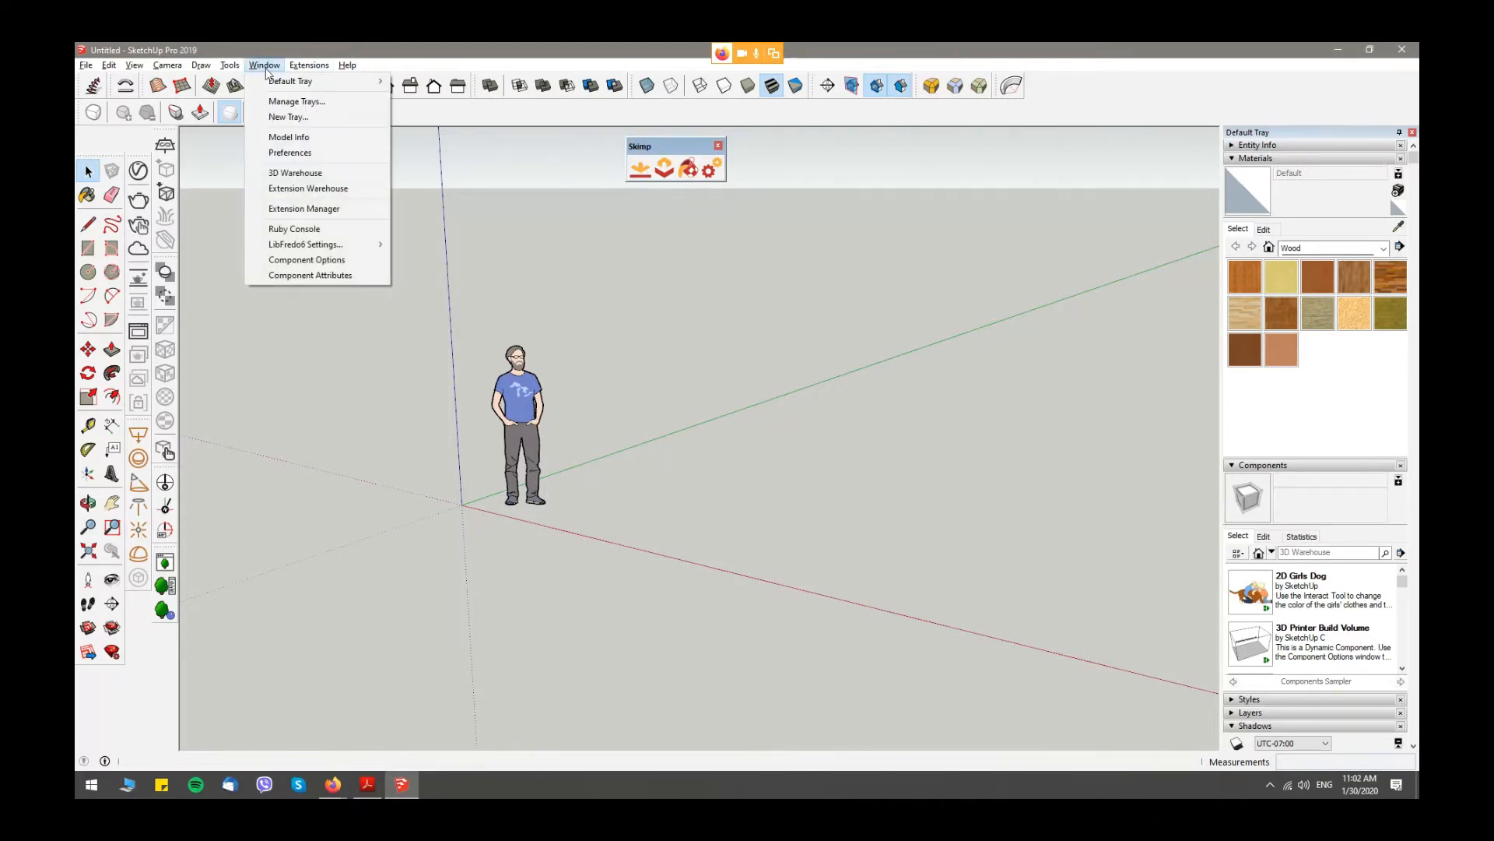
click(292, 210)
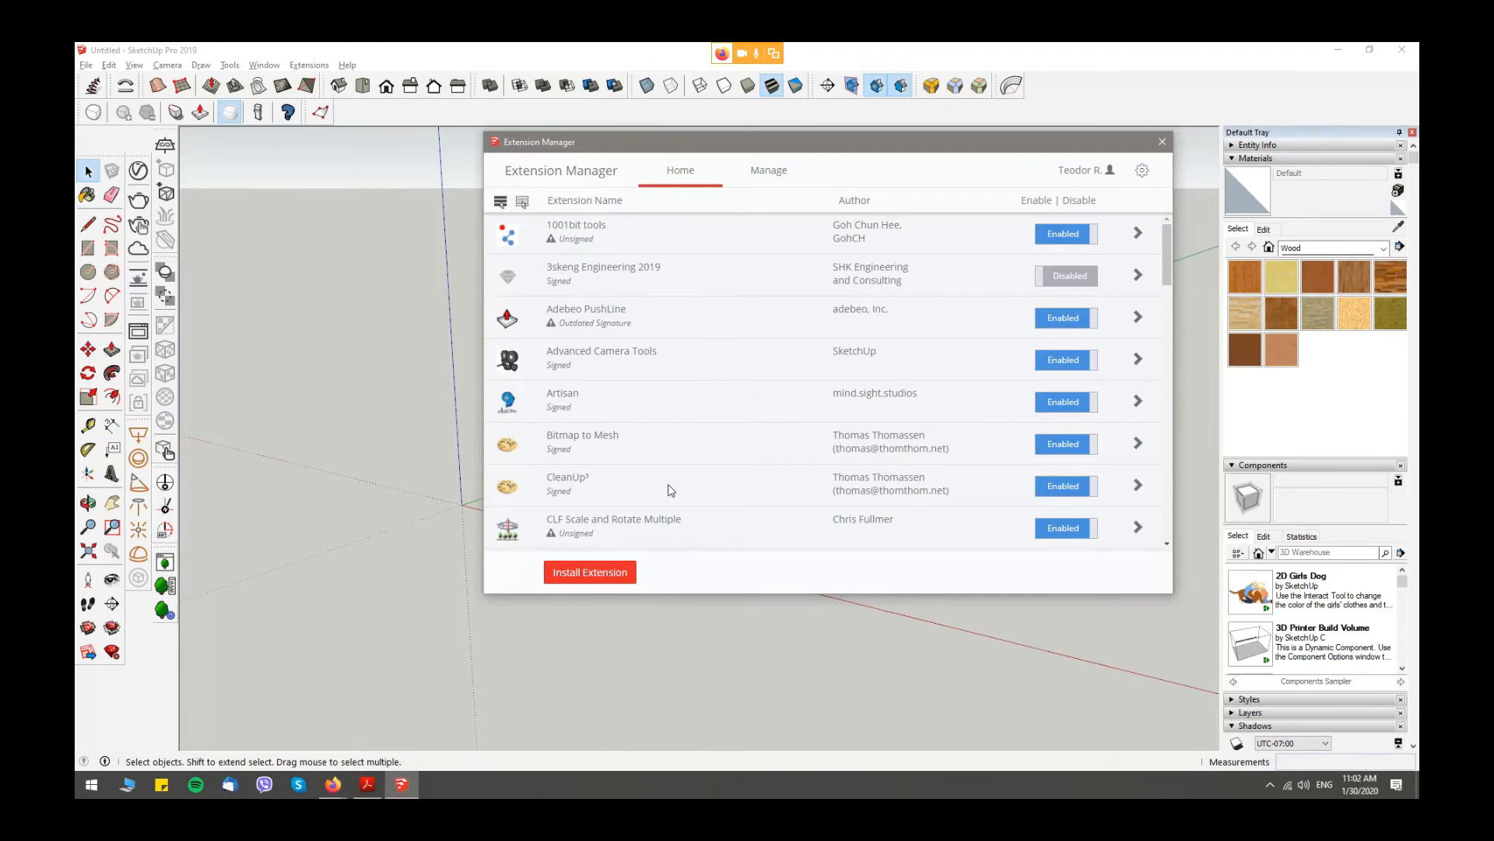
click(590, 572)
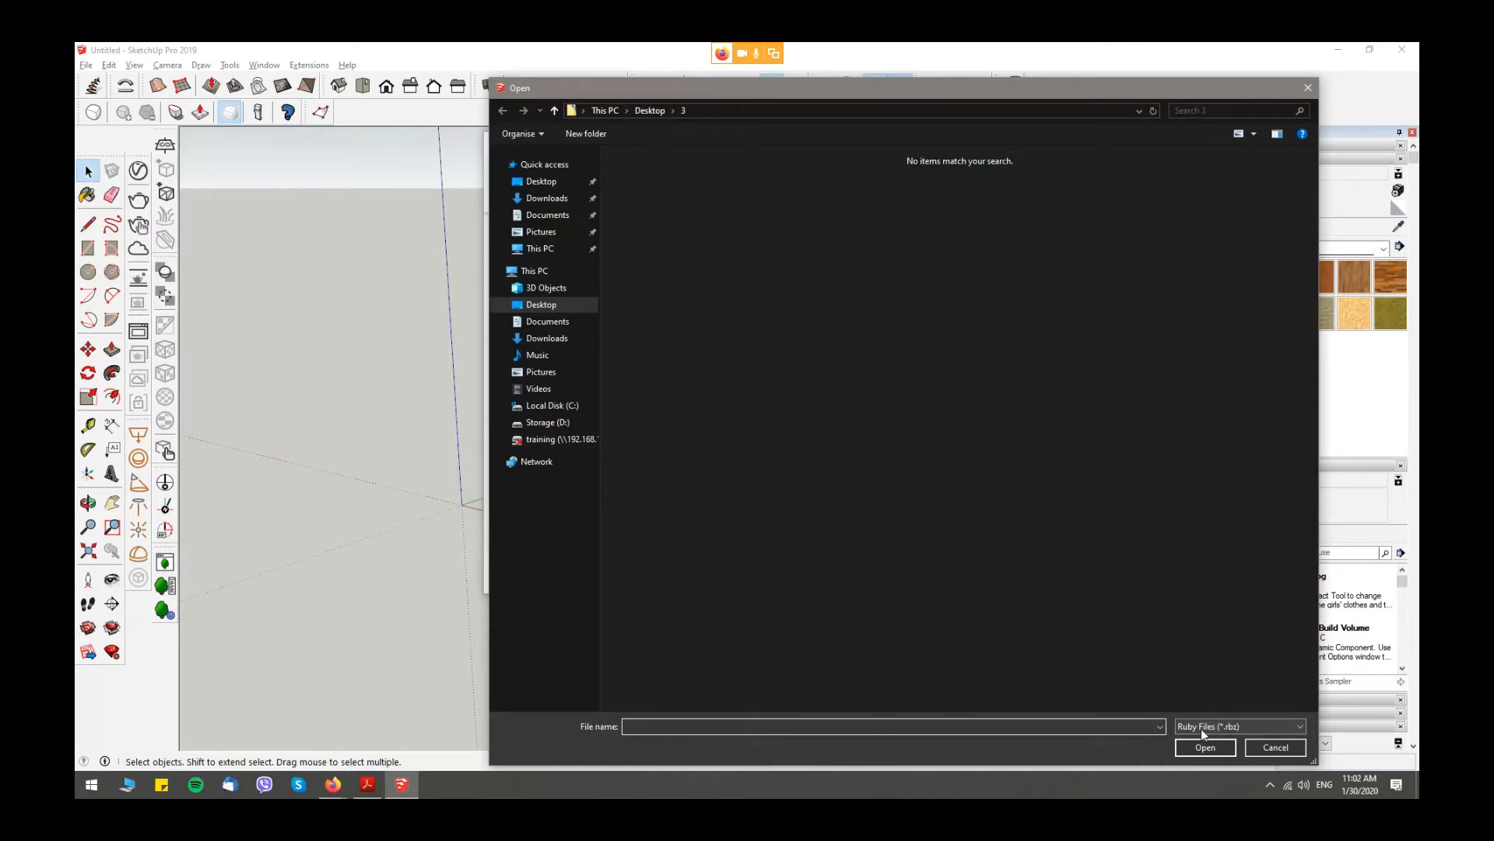
drag(1313, 94, 1315, 91)
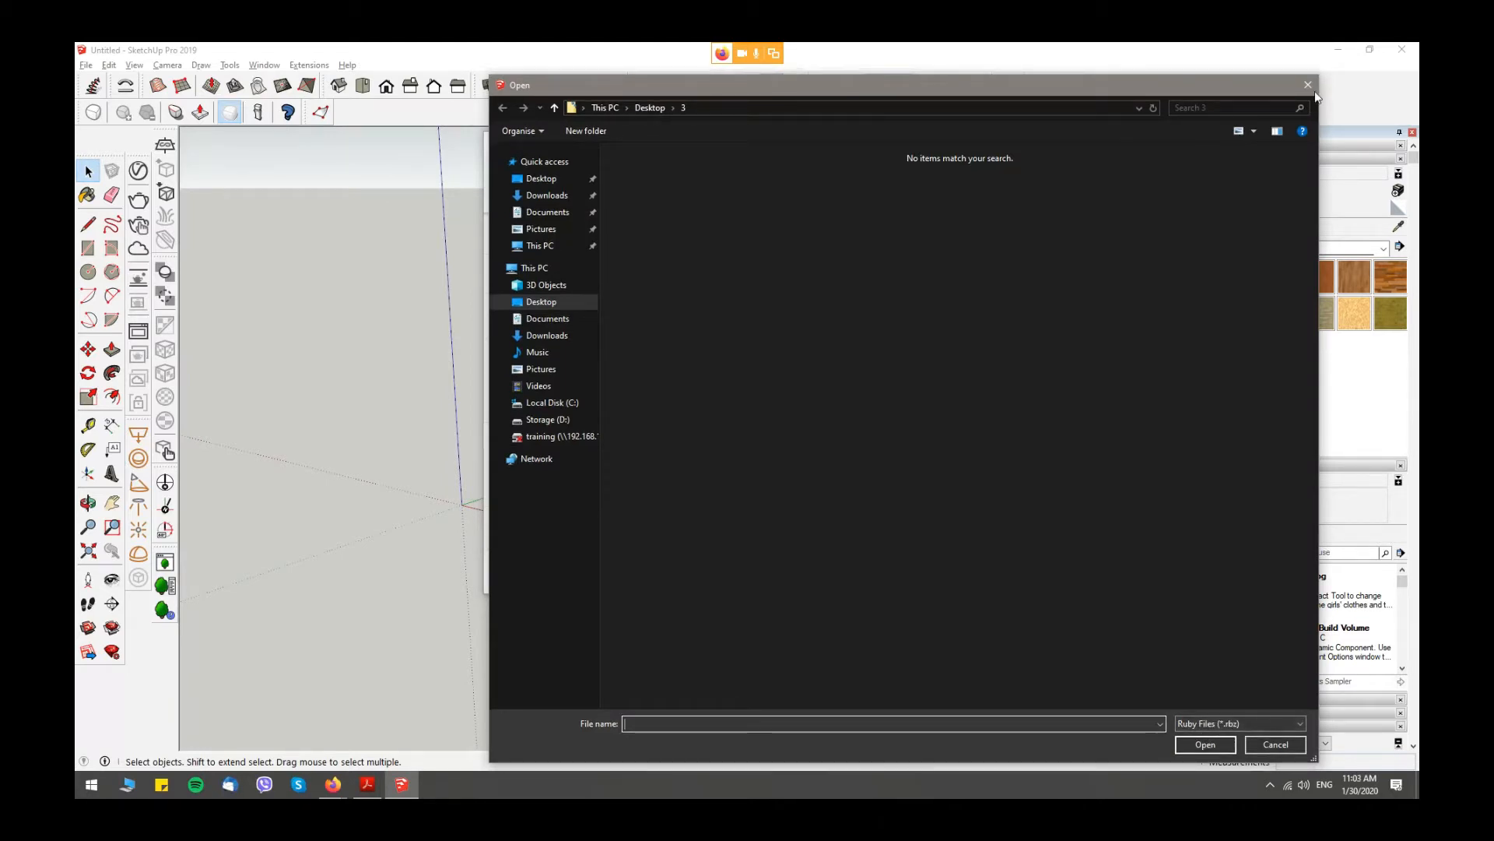
click(1314, 91)
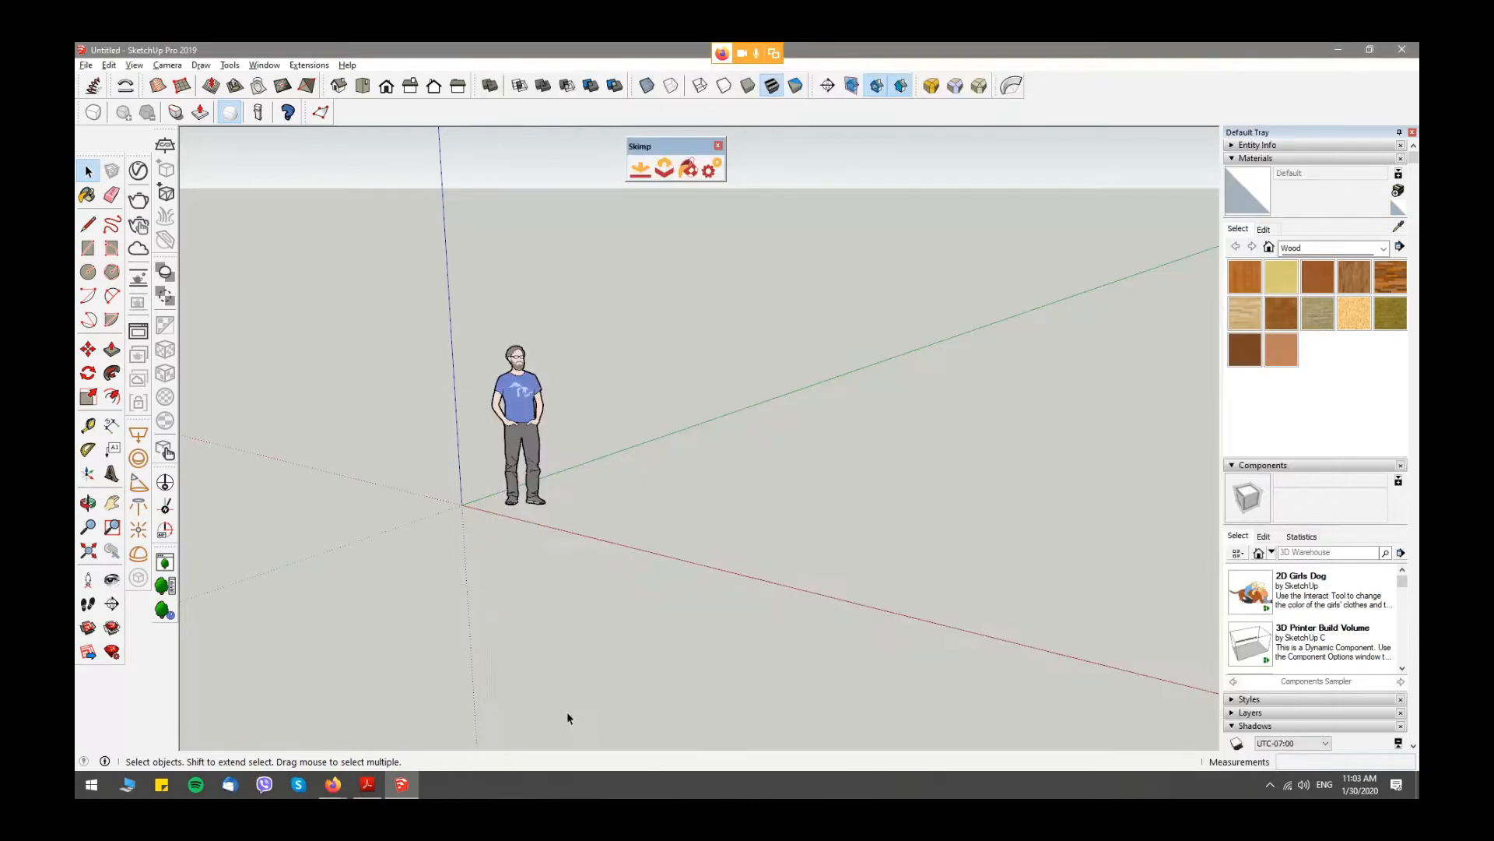
- Switch to the Skimp Extension PDF and view the slides on importing FBX, OBJ, STL and reducing SketchUp file size
click(377, 786)
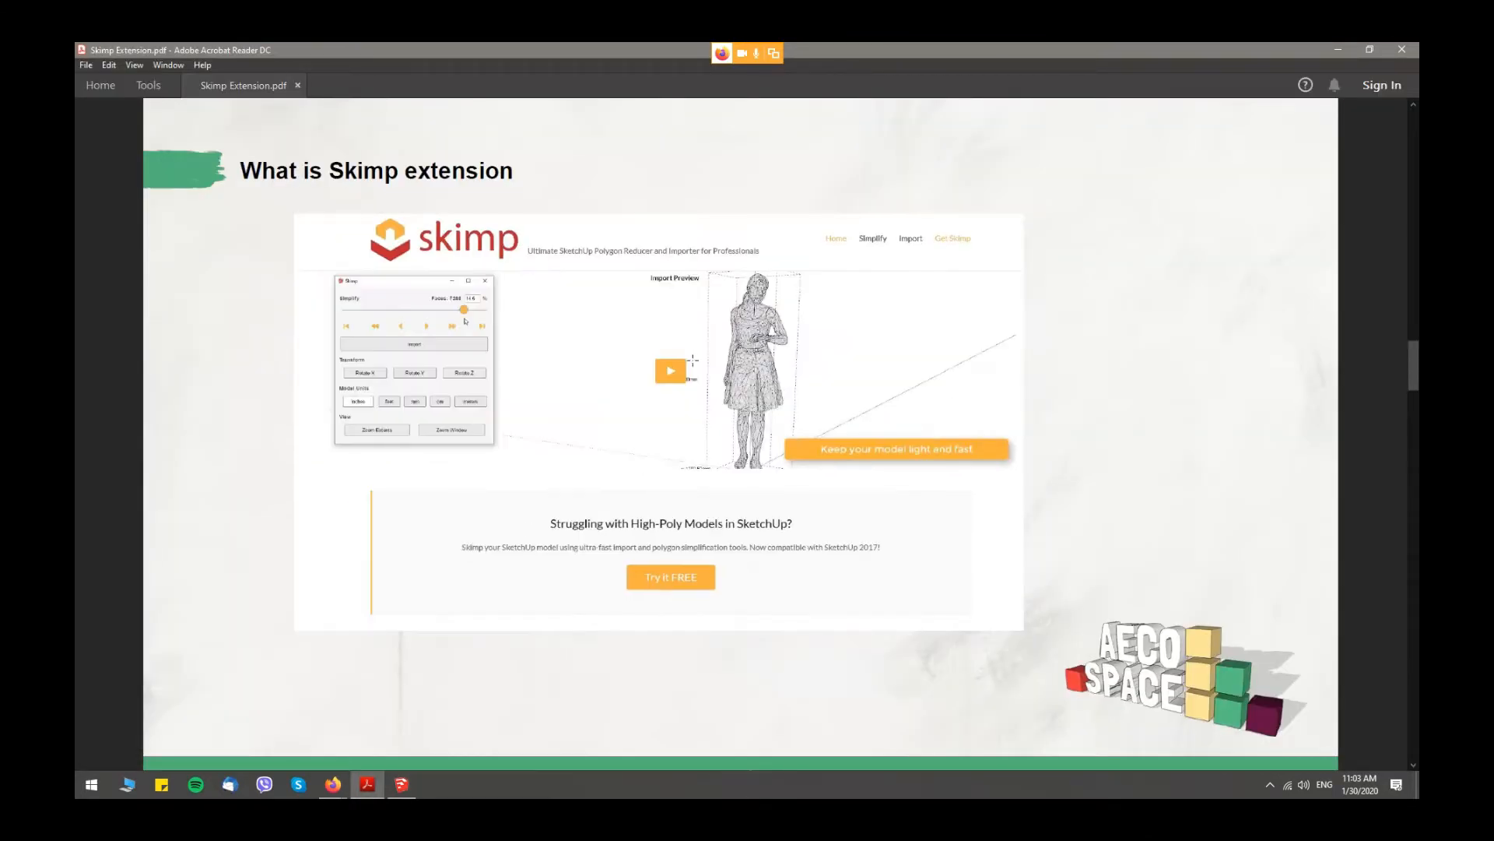
scroll(570, 323, down, 3)
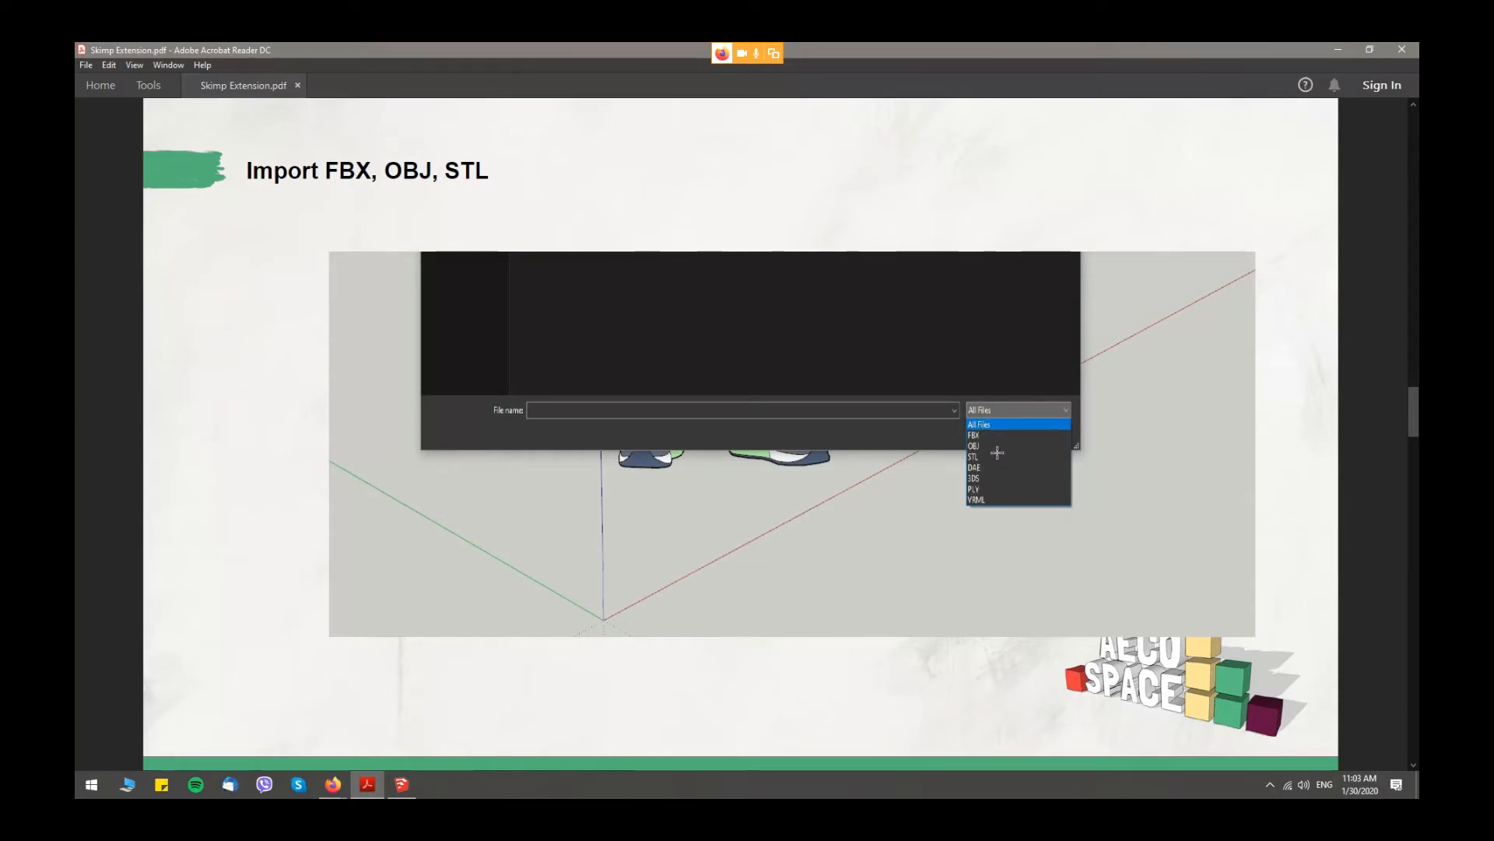
scroll(1018, 431, down, 1)
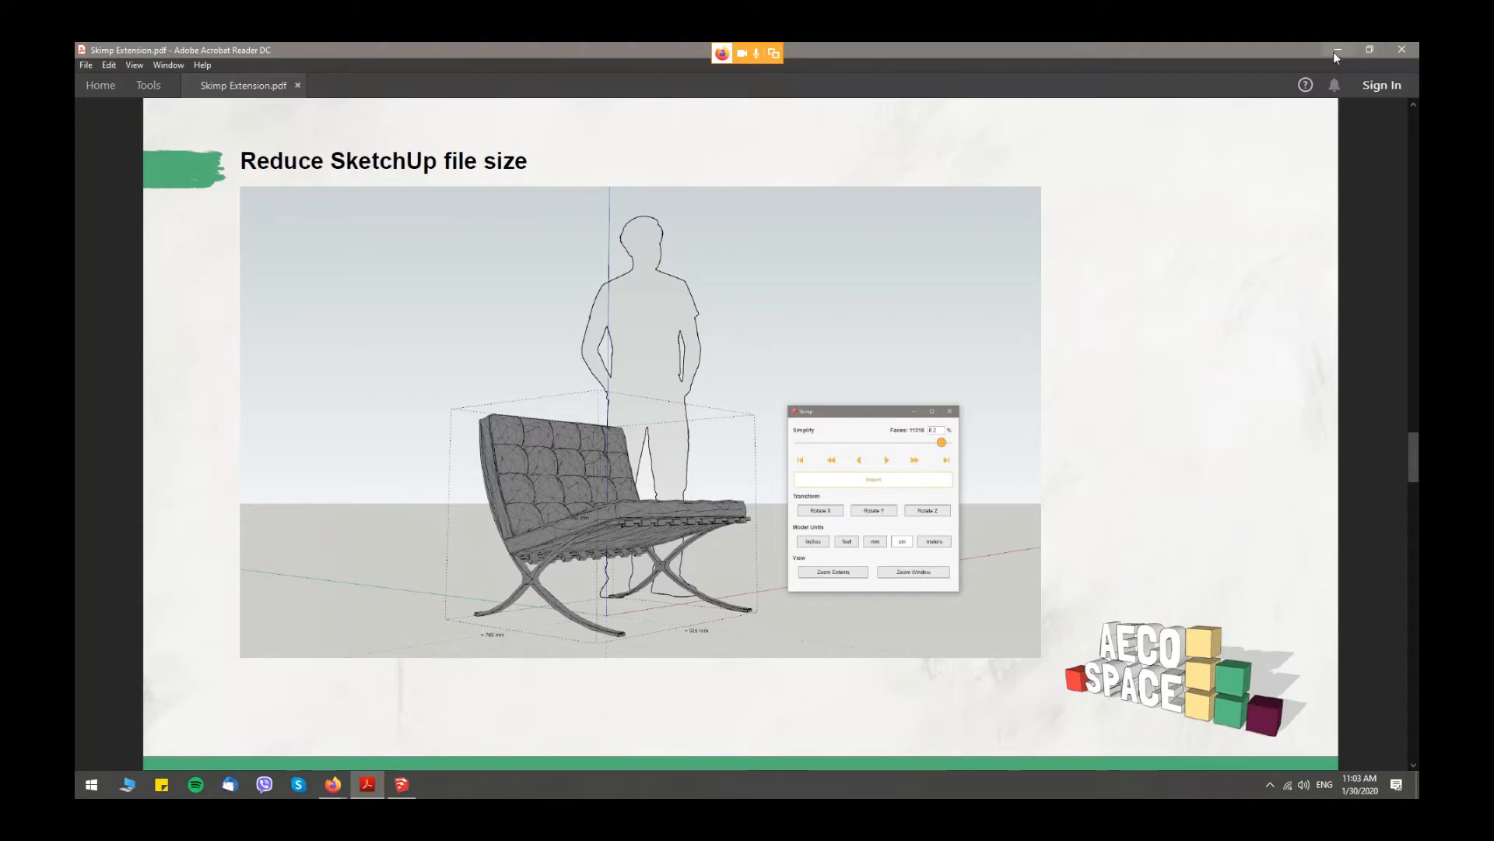
- Switch back to SketchUp, look through the 3D Warehouse home page and minimize it
key(alt+Tab)
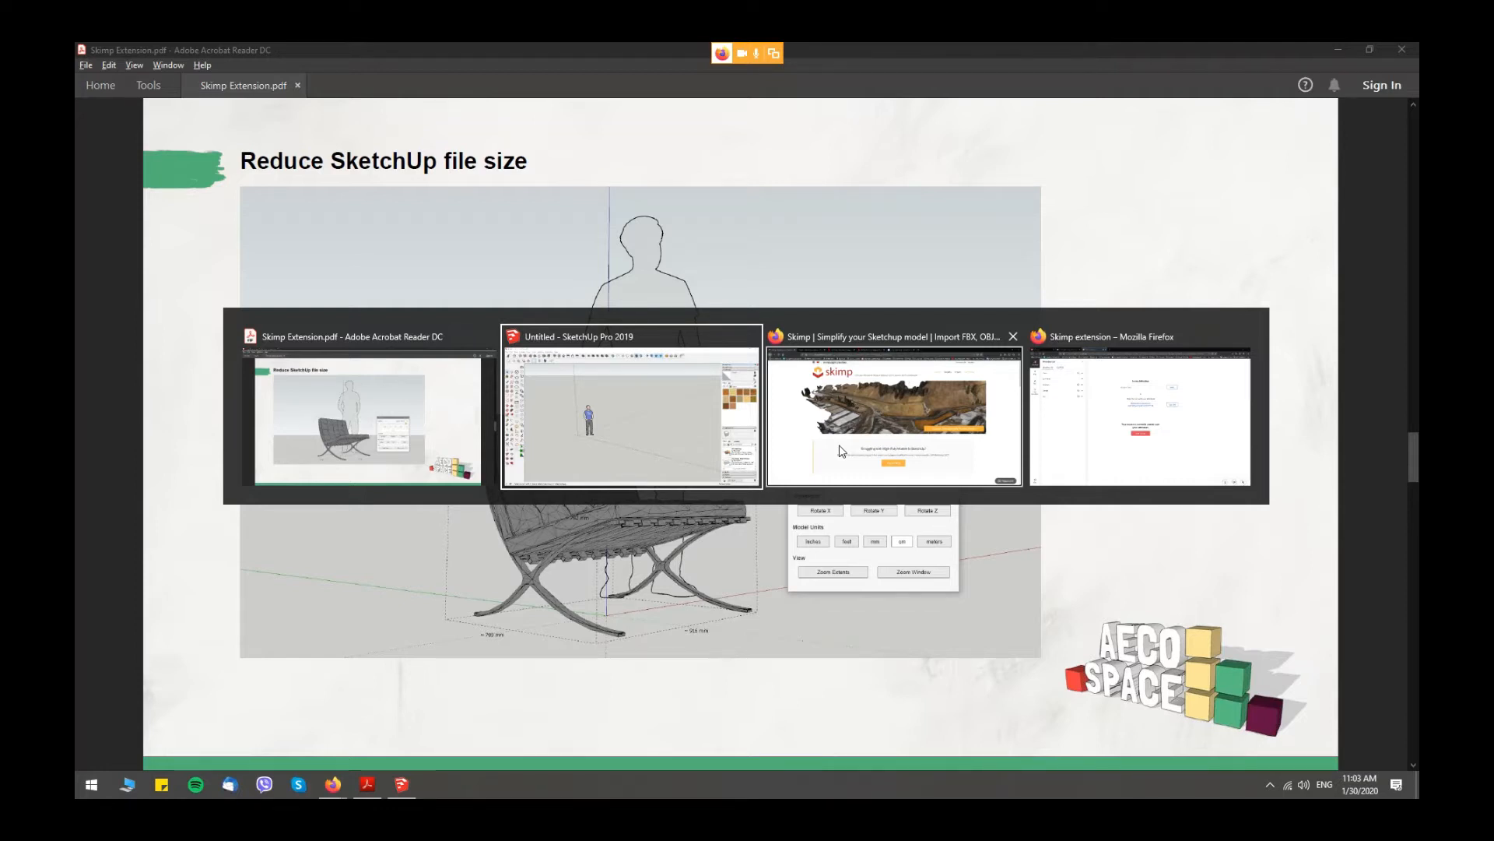
click(265, 65)
click(311, 171)
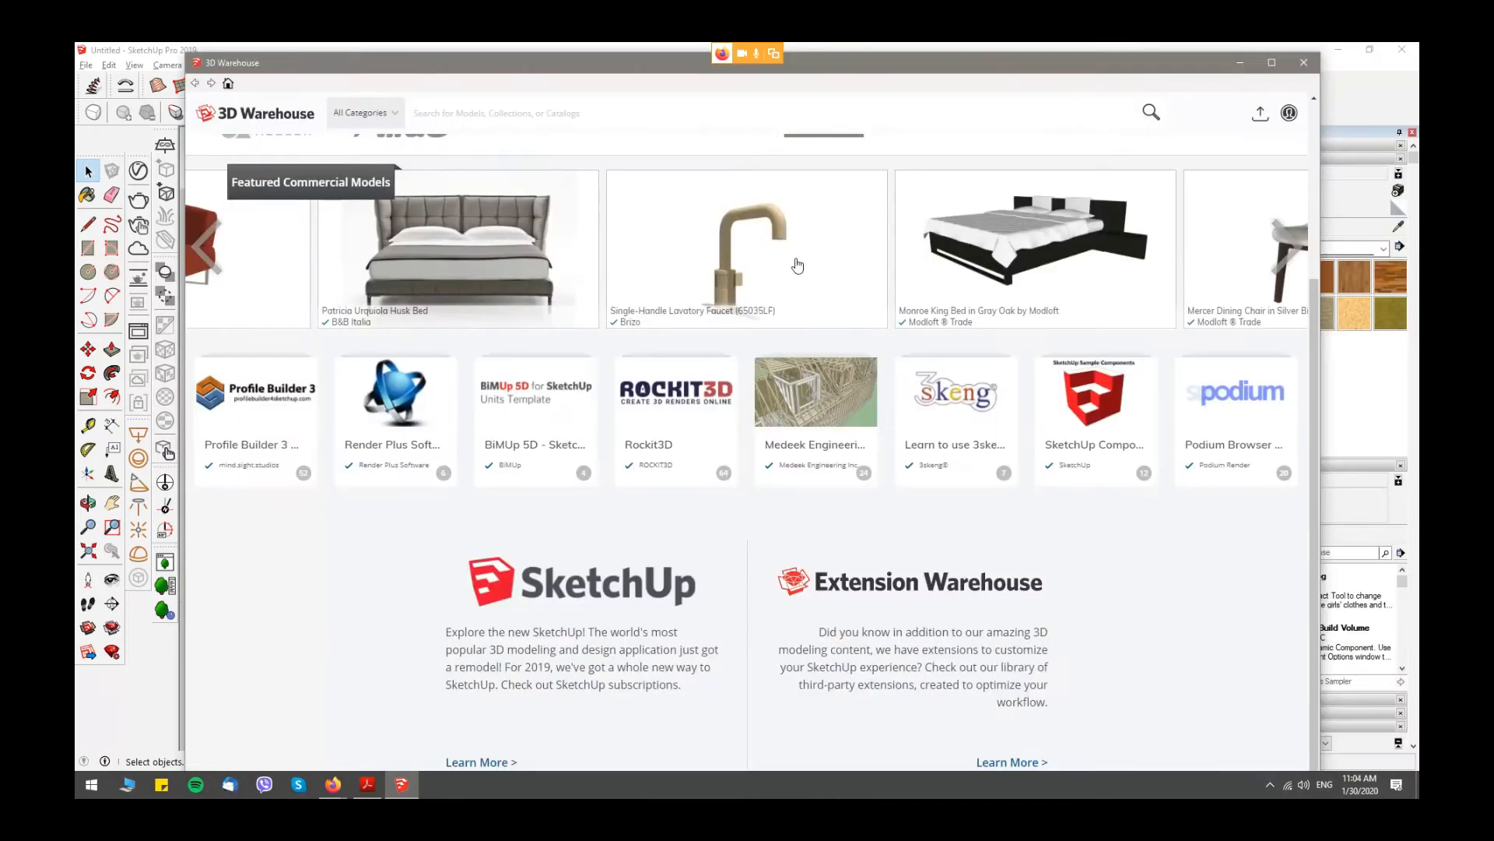
click(1240, 64)
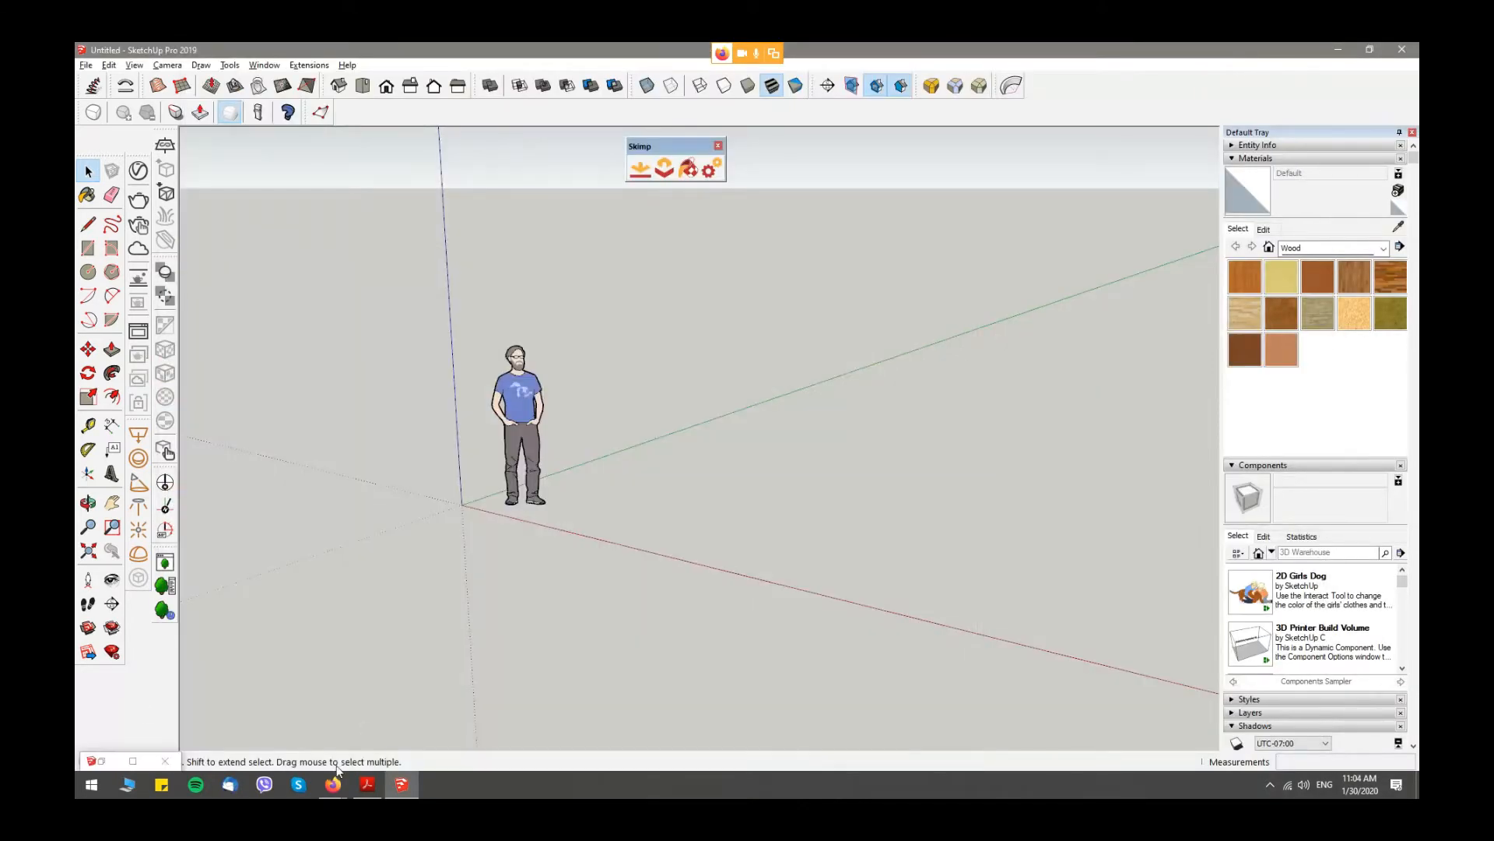
- Switch to the 3D Model Armchair page in Firefox and open the folder containing the downloaded armchair ZIP
mouse_move(332, 784)
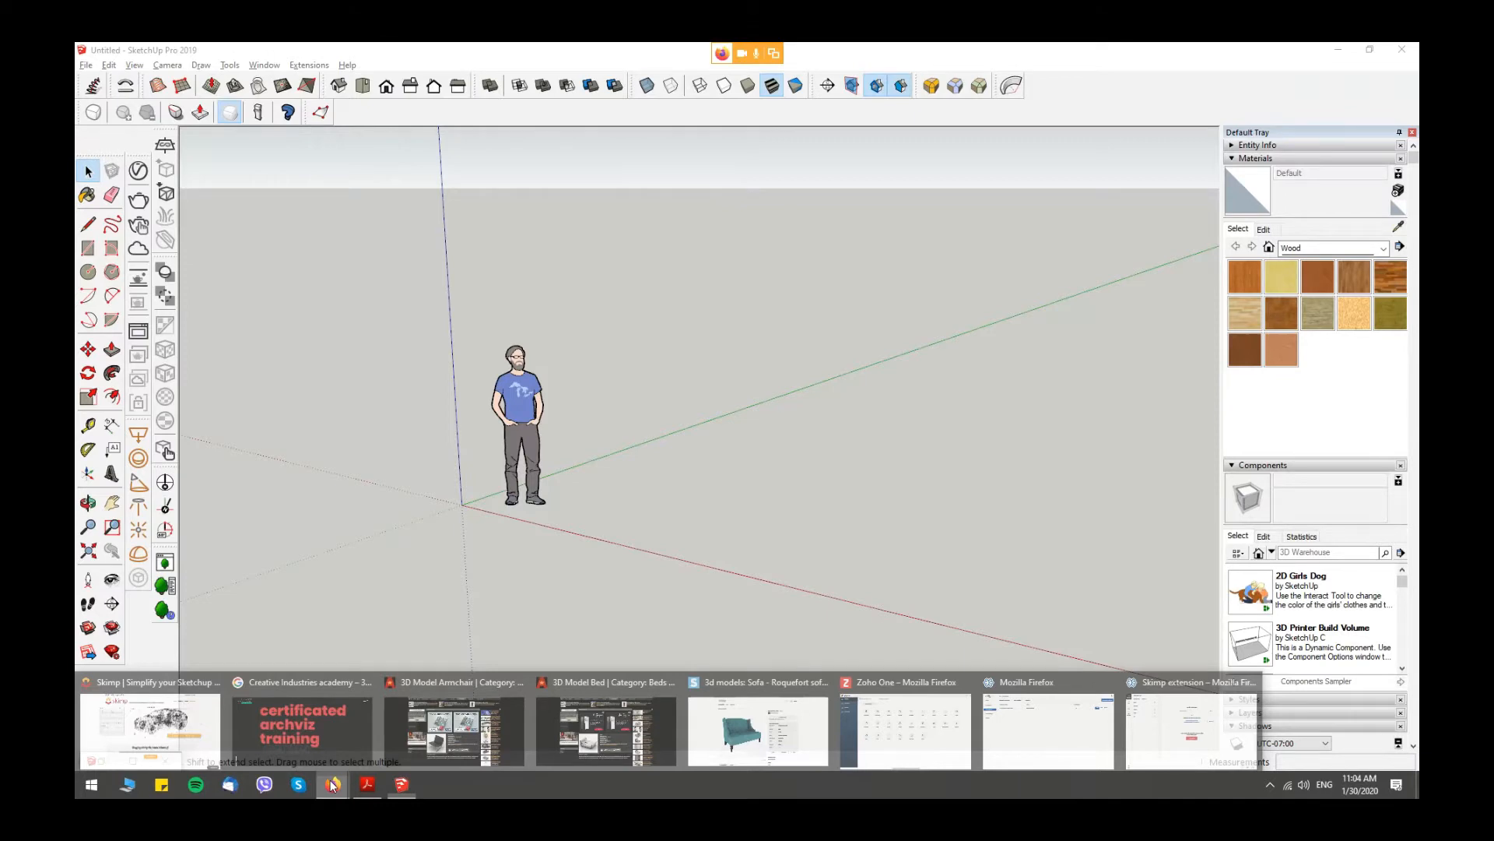
click(453, 731)
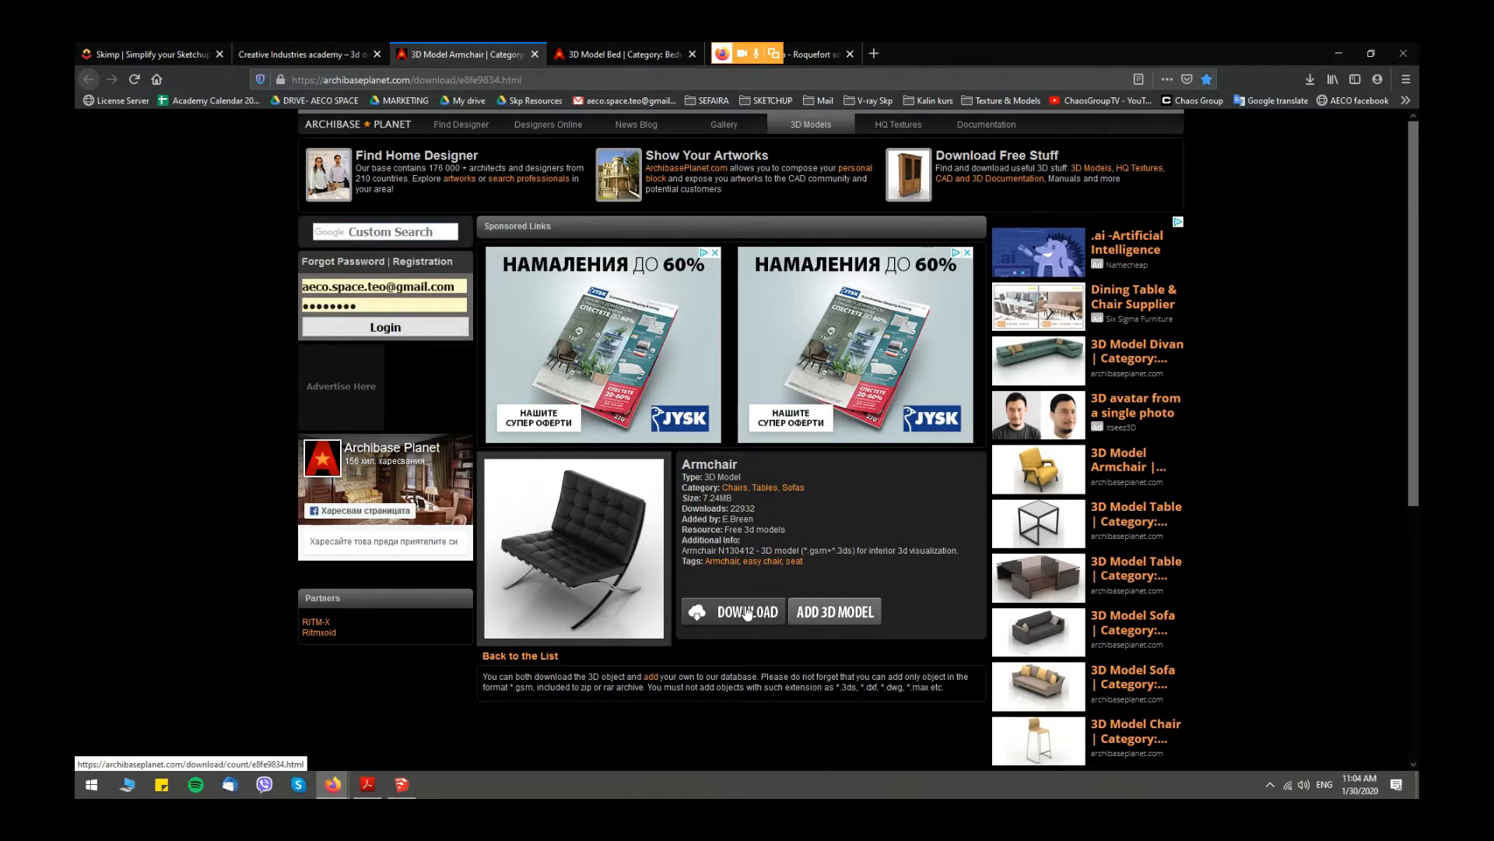
right_click(1317, 81)
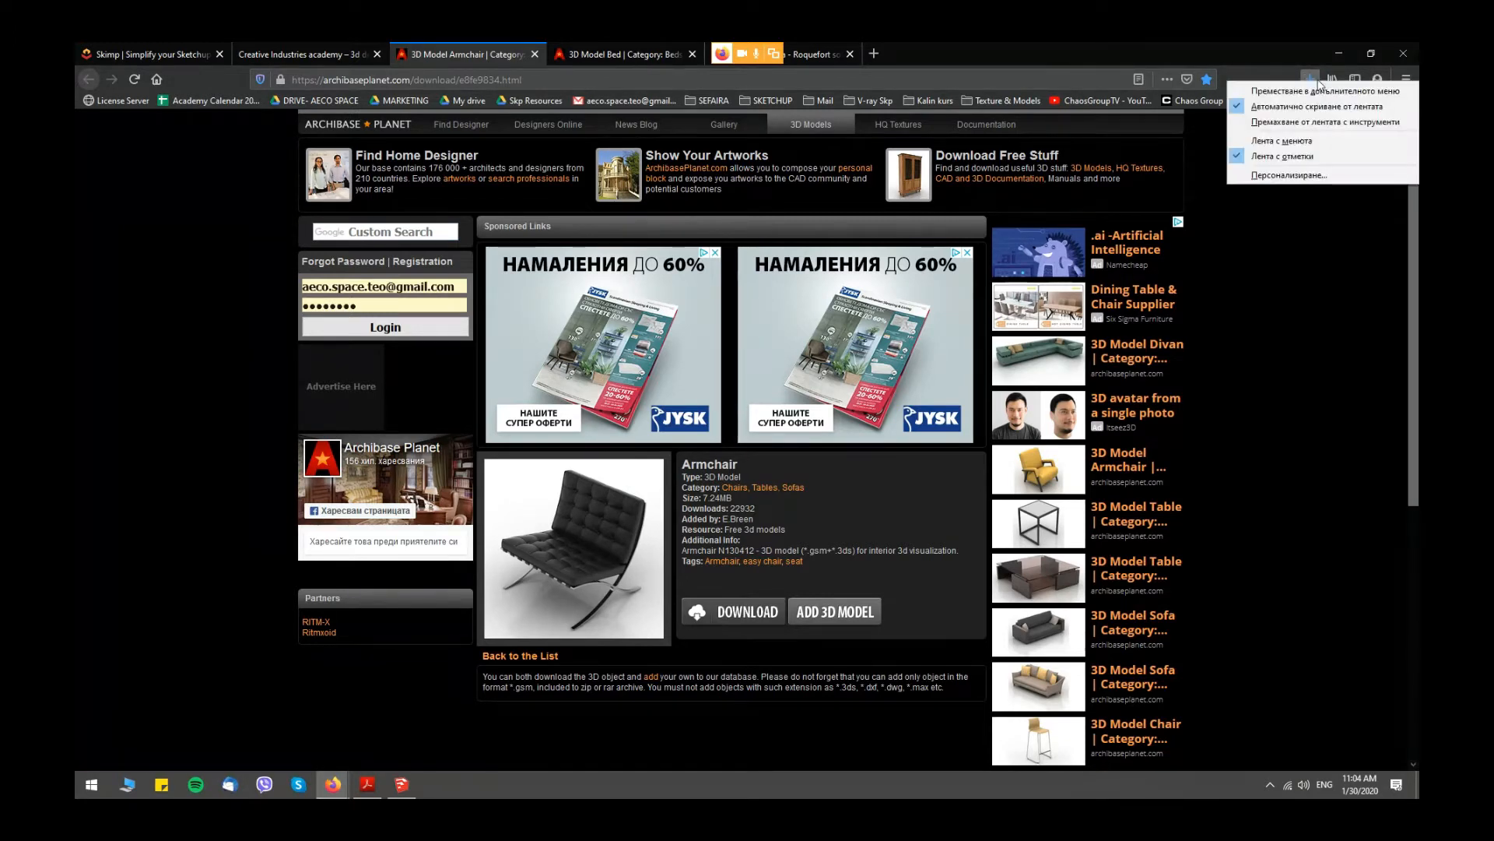
click(1263, 59)
click(1310, 79)
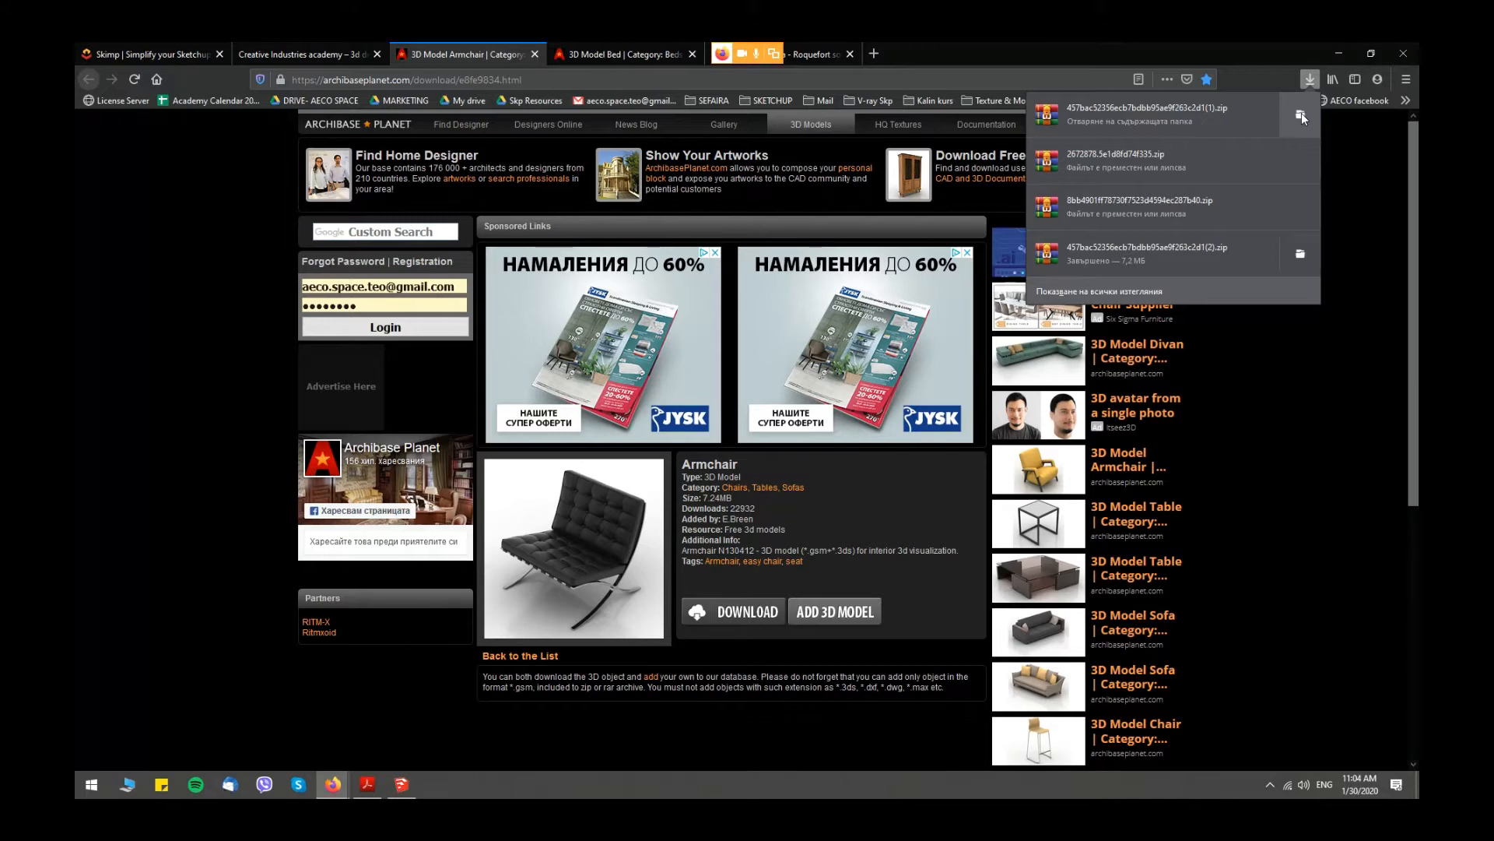
click(1302, 114)
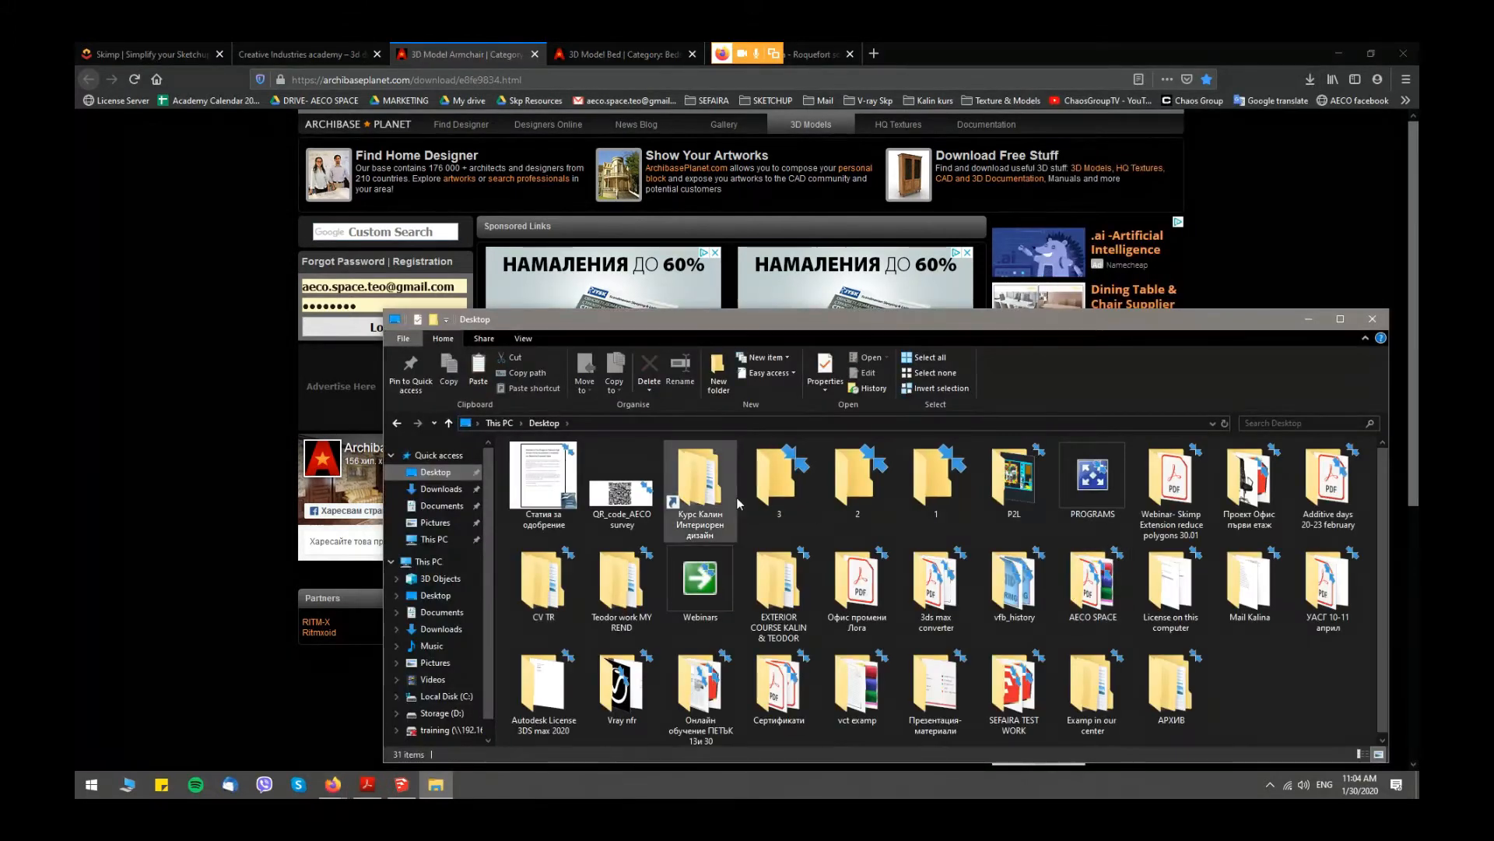
- Paste the armchair ZIP into the Desktop folder 1, extract it there and select the Armchair N130412 3DS file
double_click(936, 478)
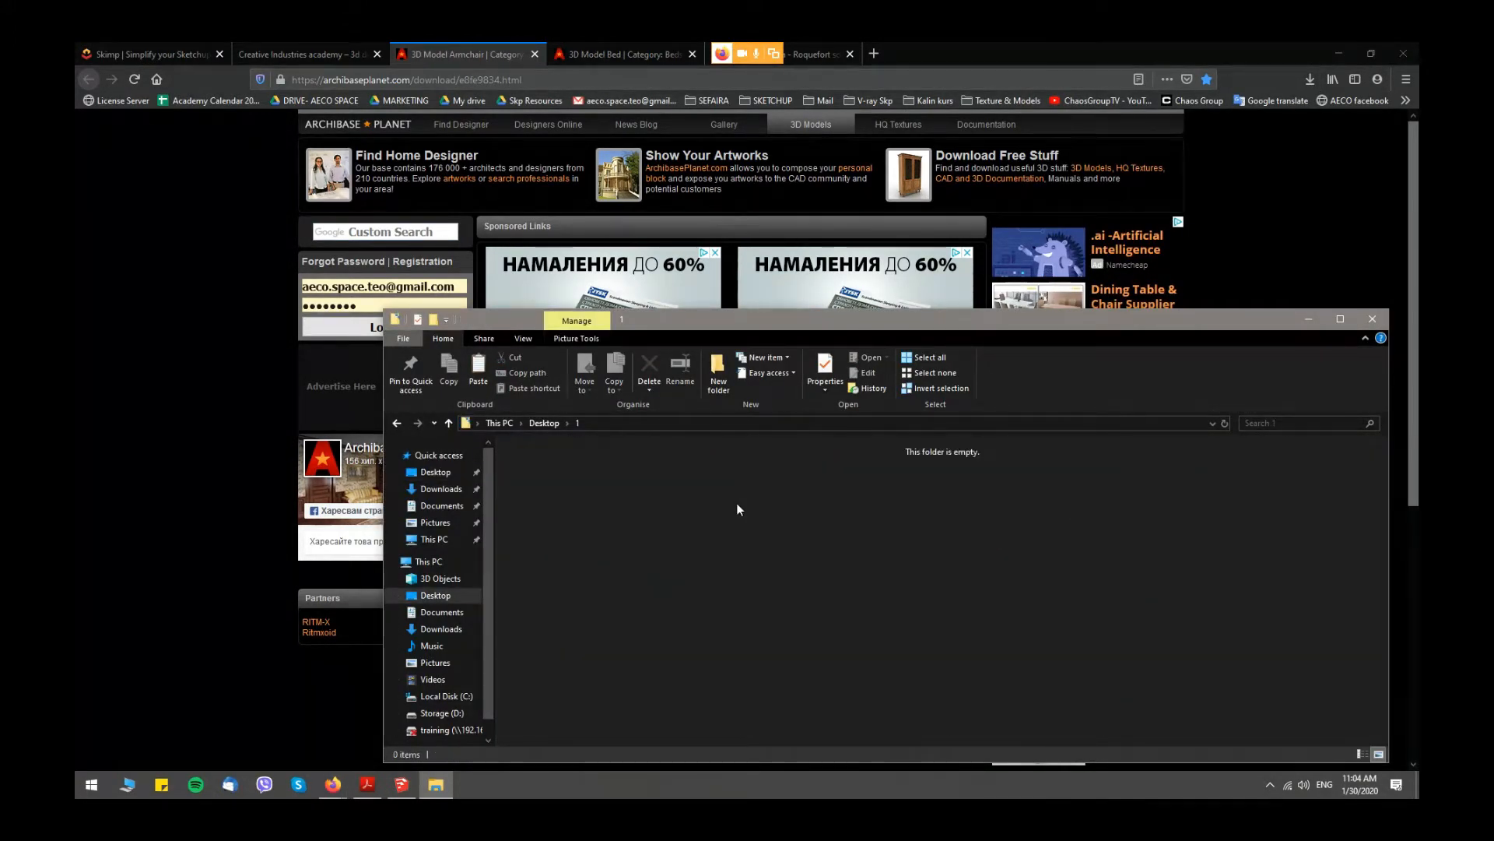
key(ctrl+v)
click(558, 474)
right_click(558, 473)
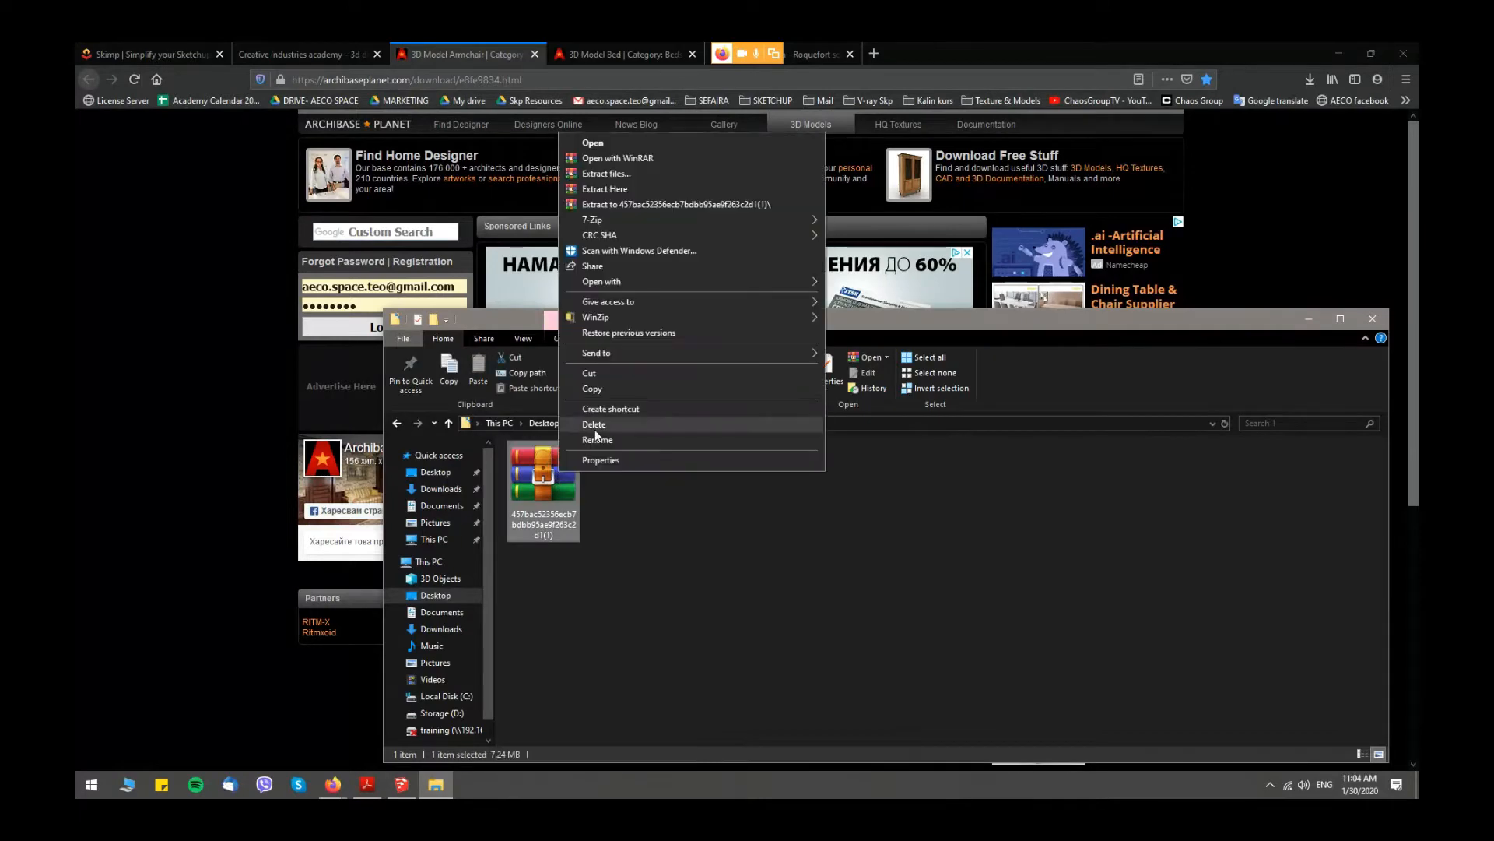
click(614, 187)
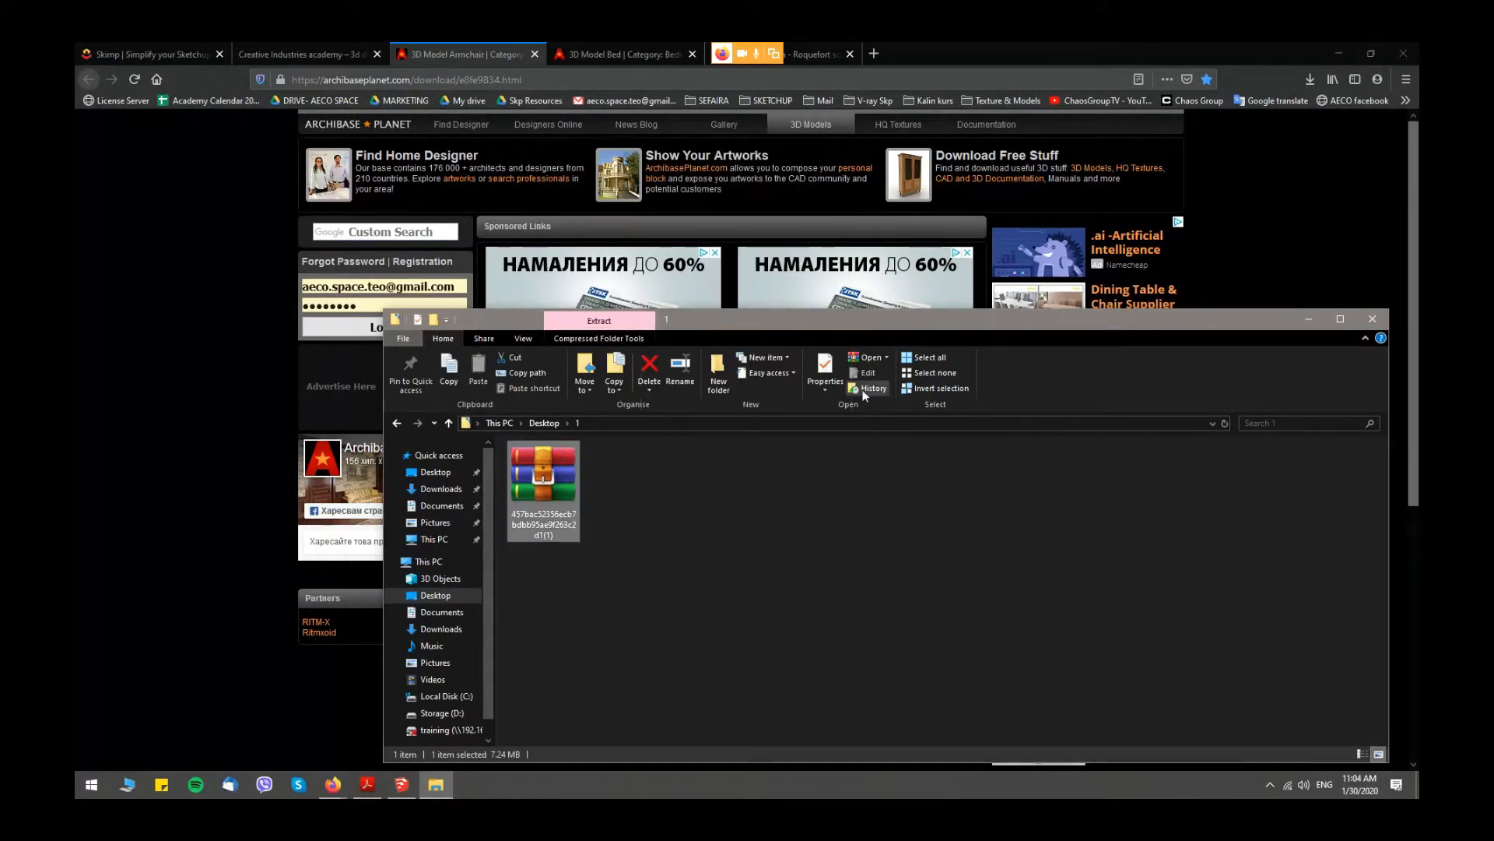
drag(962, 319, 881, 301)
double_click(880, 301)
click(387, 208)
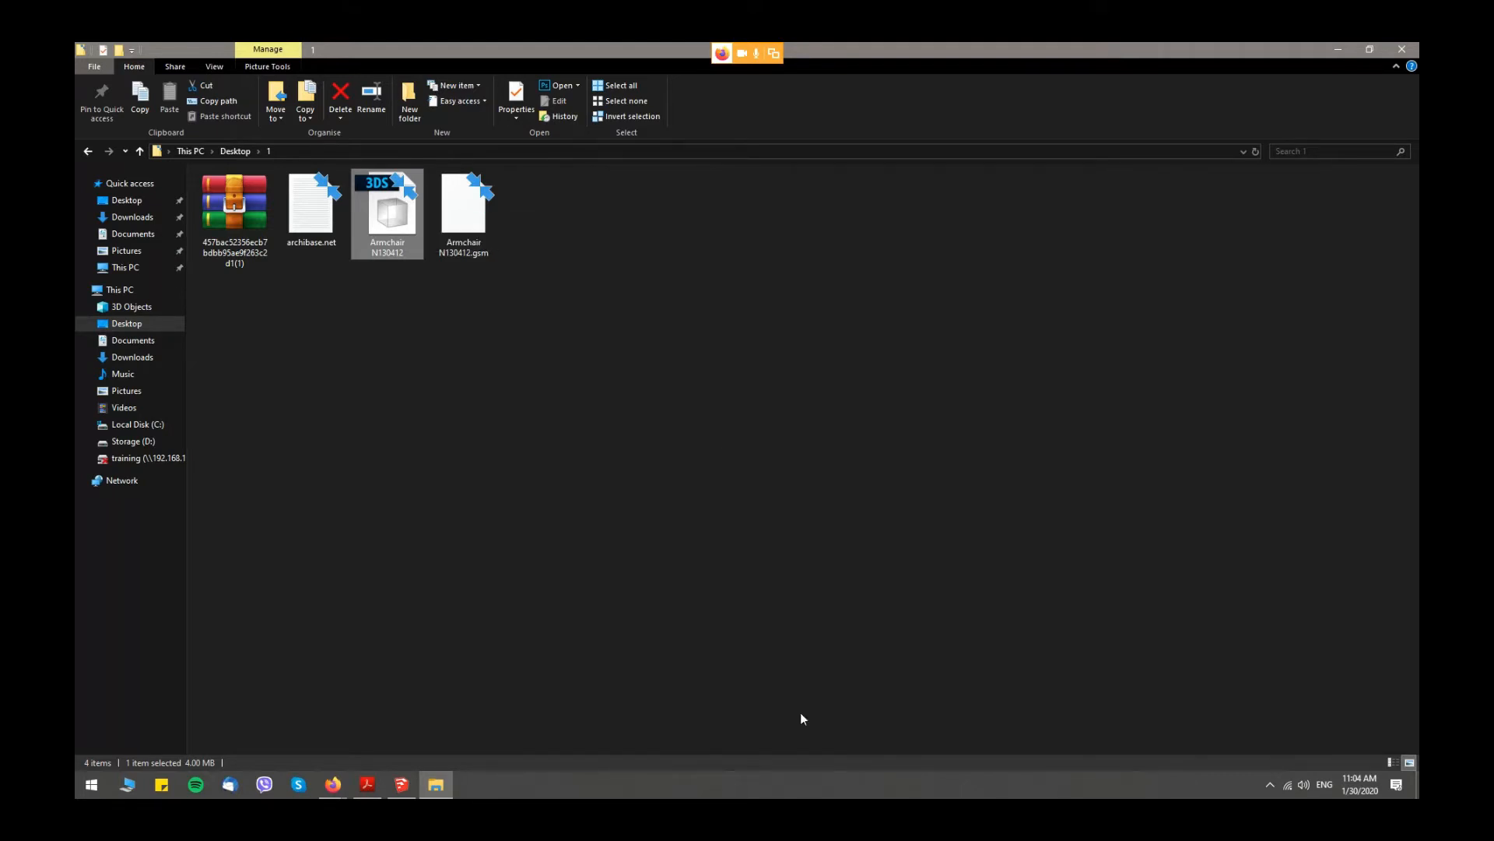
- Switch to SketchUp and turn off Apply UV Texture in the Skimp file import settings
click(408, 793)
mouse_move(644, 143)
mouse_down()
mouse_move(576, 193)
mouse_move(645, 185)
mouse_up()
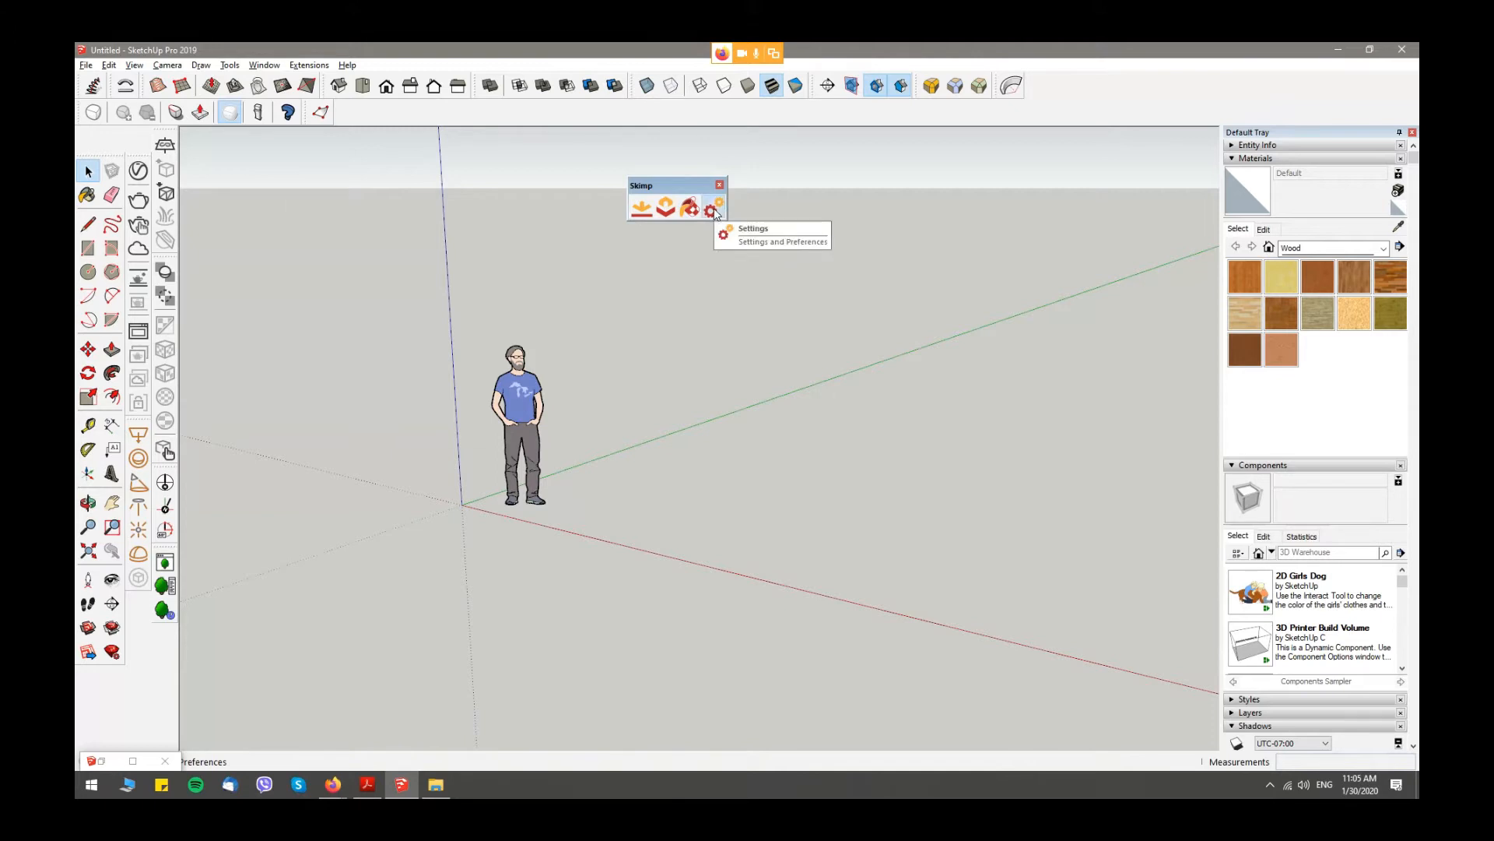
click(714, 211)
drag(507, 442, 490, 733)
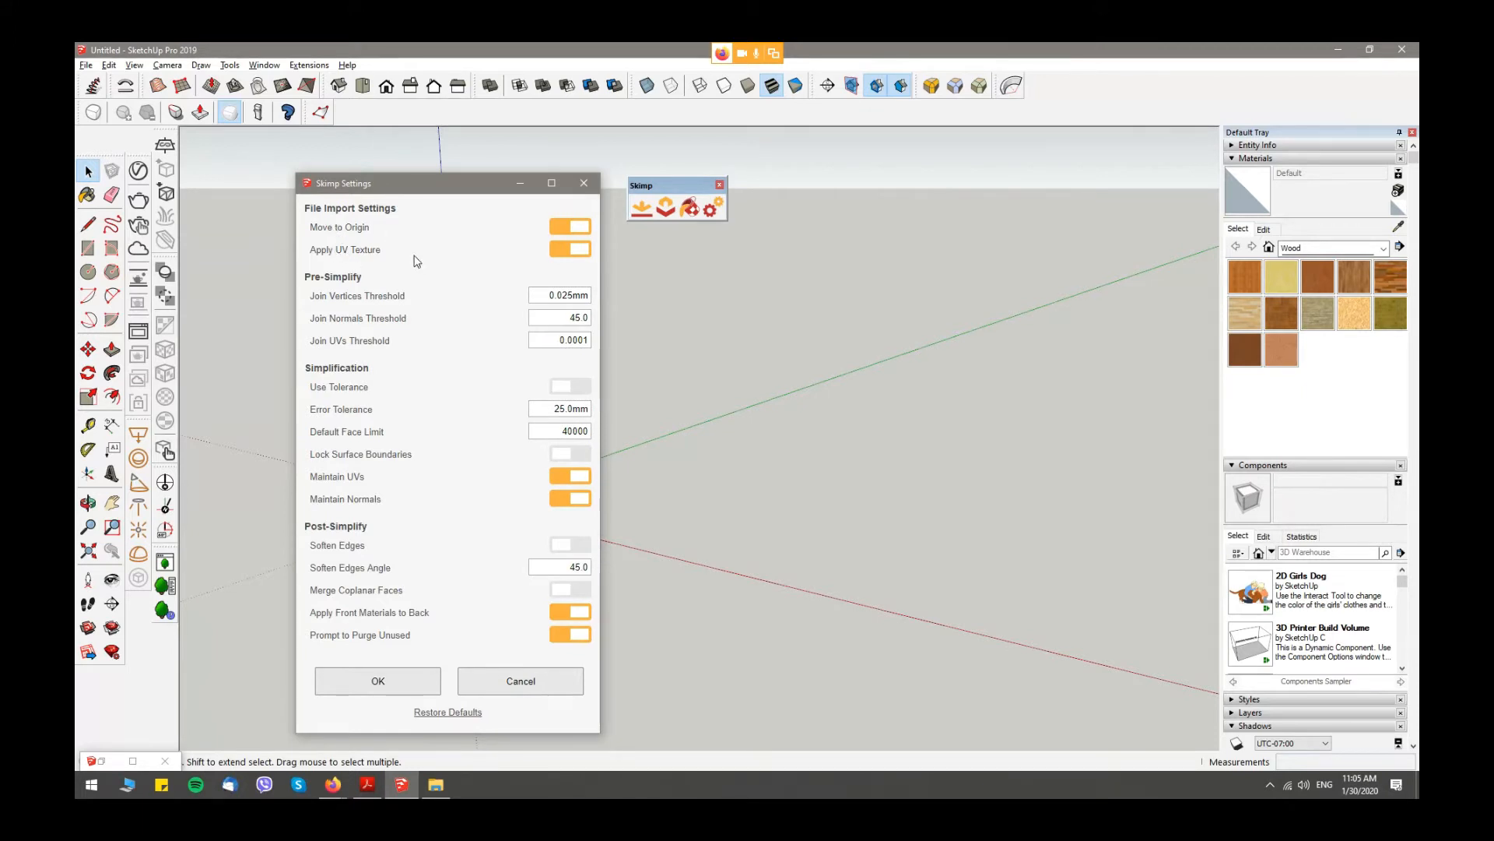
click(559, 249)
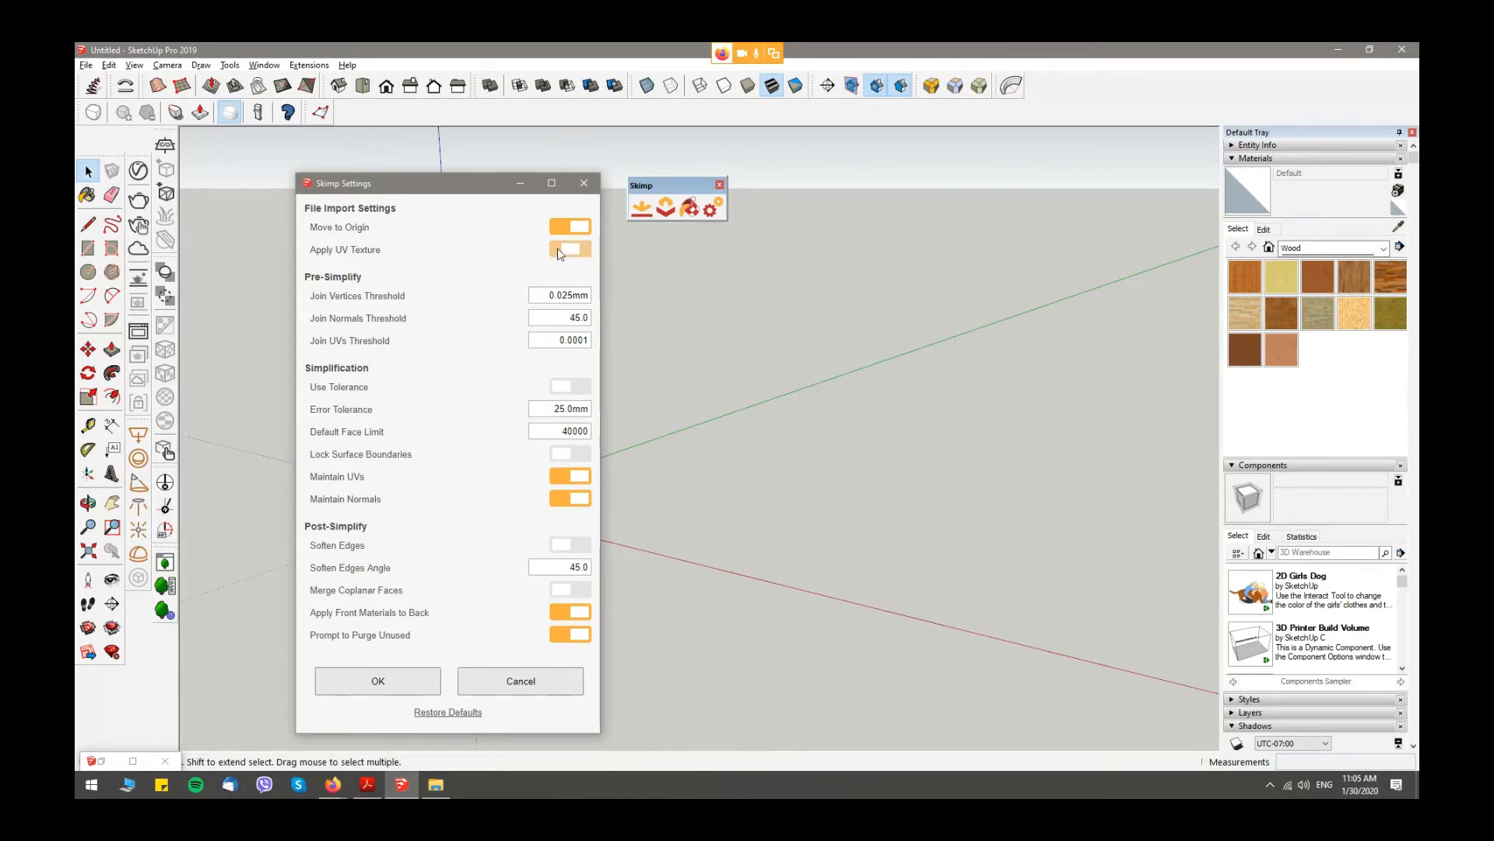
click(387, 684)
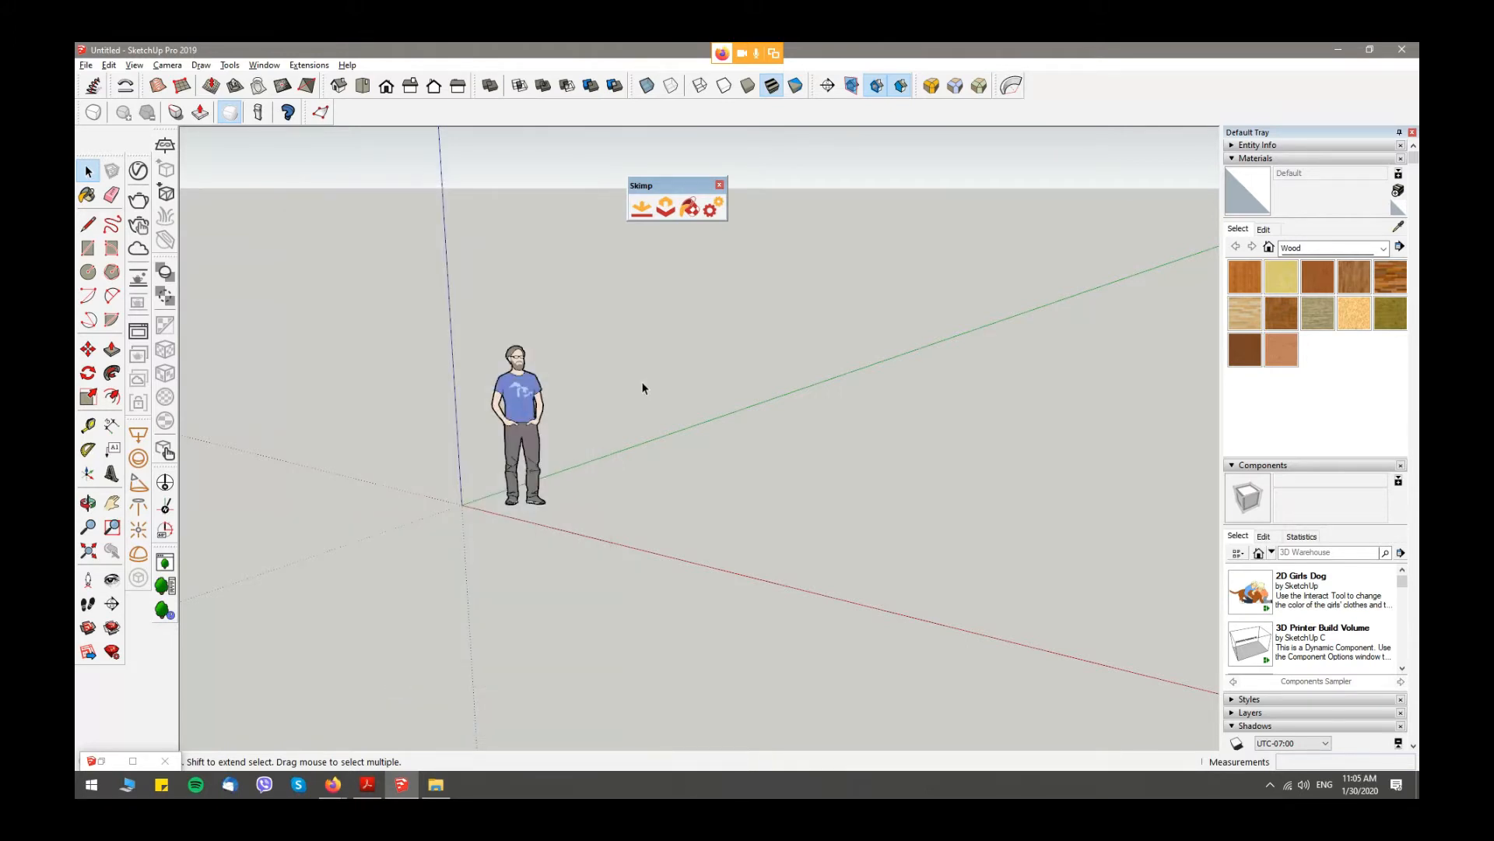
- Load the Armchair N130412 3DS file from the Desktop folder 1 into Skimp's import preview
drag(698, 189, 755, 152)
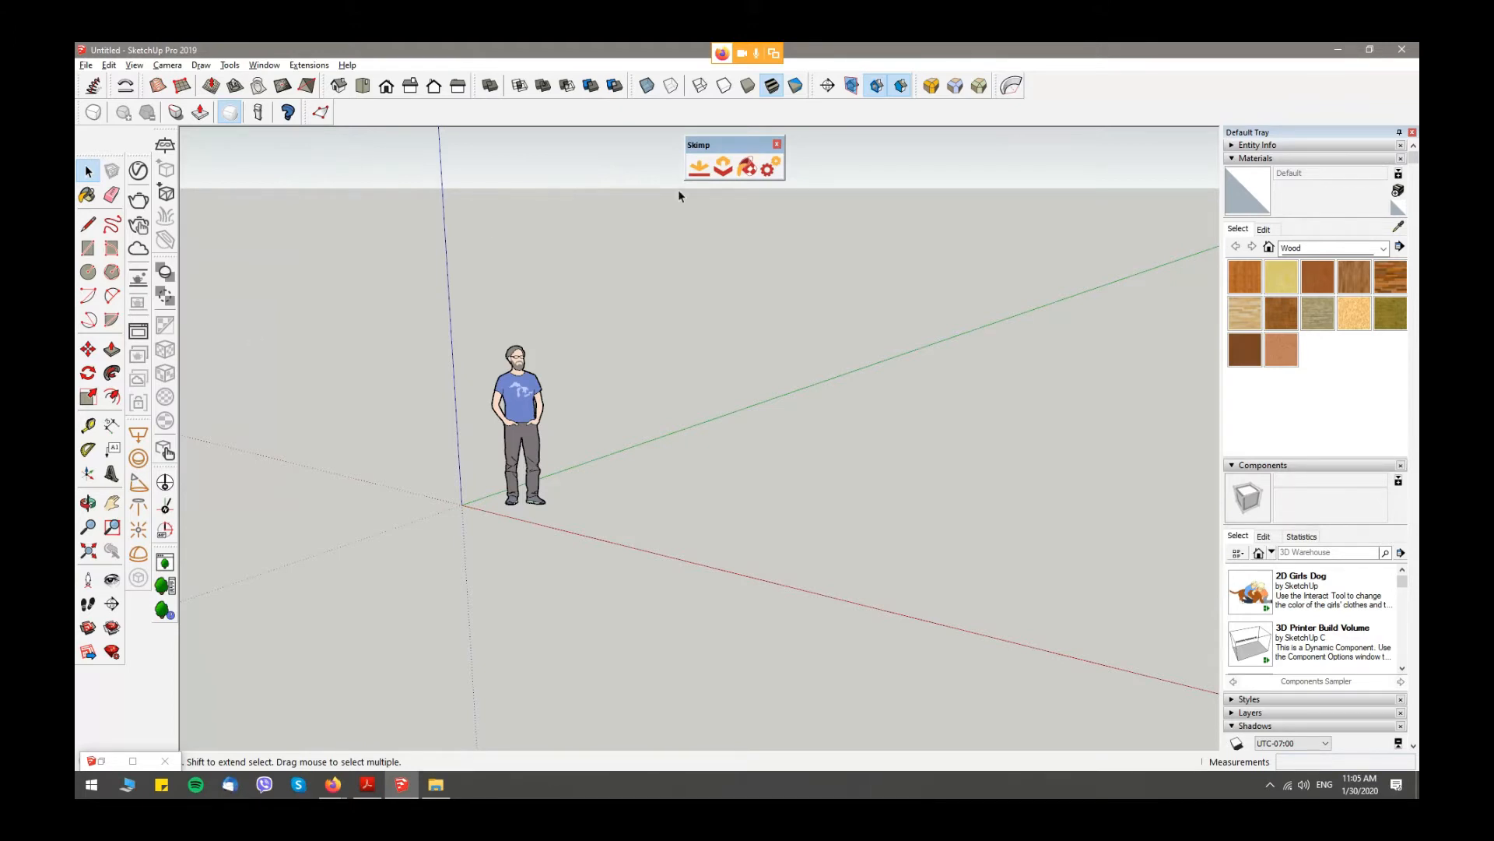
click(699, 167)
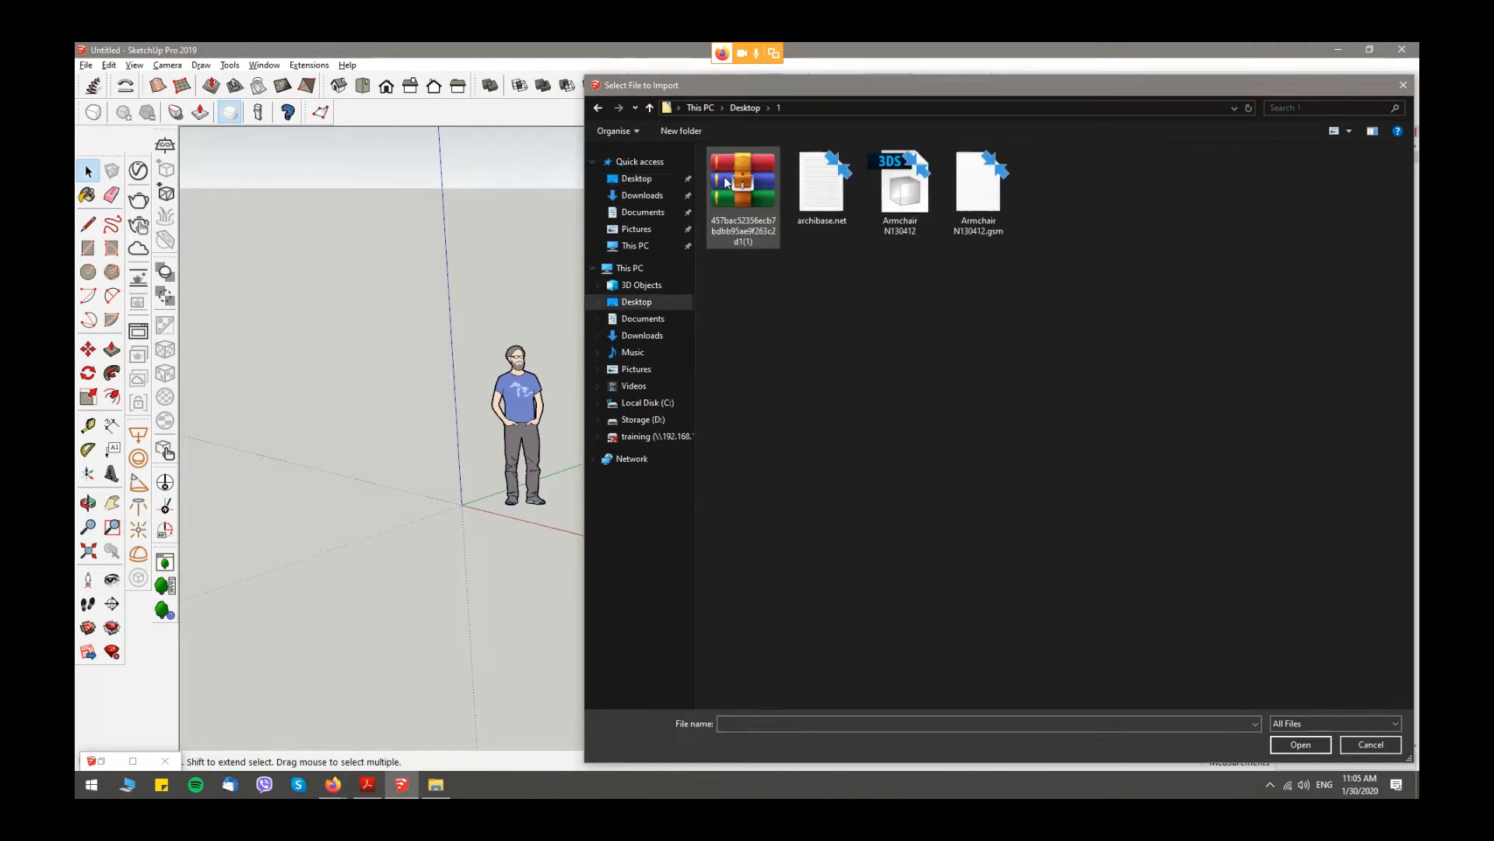
click(895, 194)
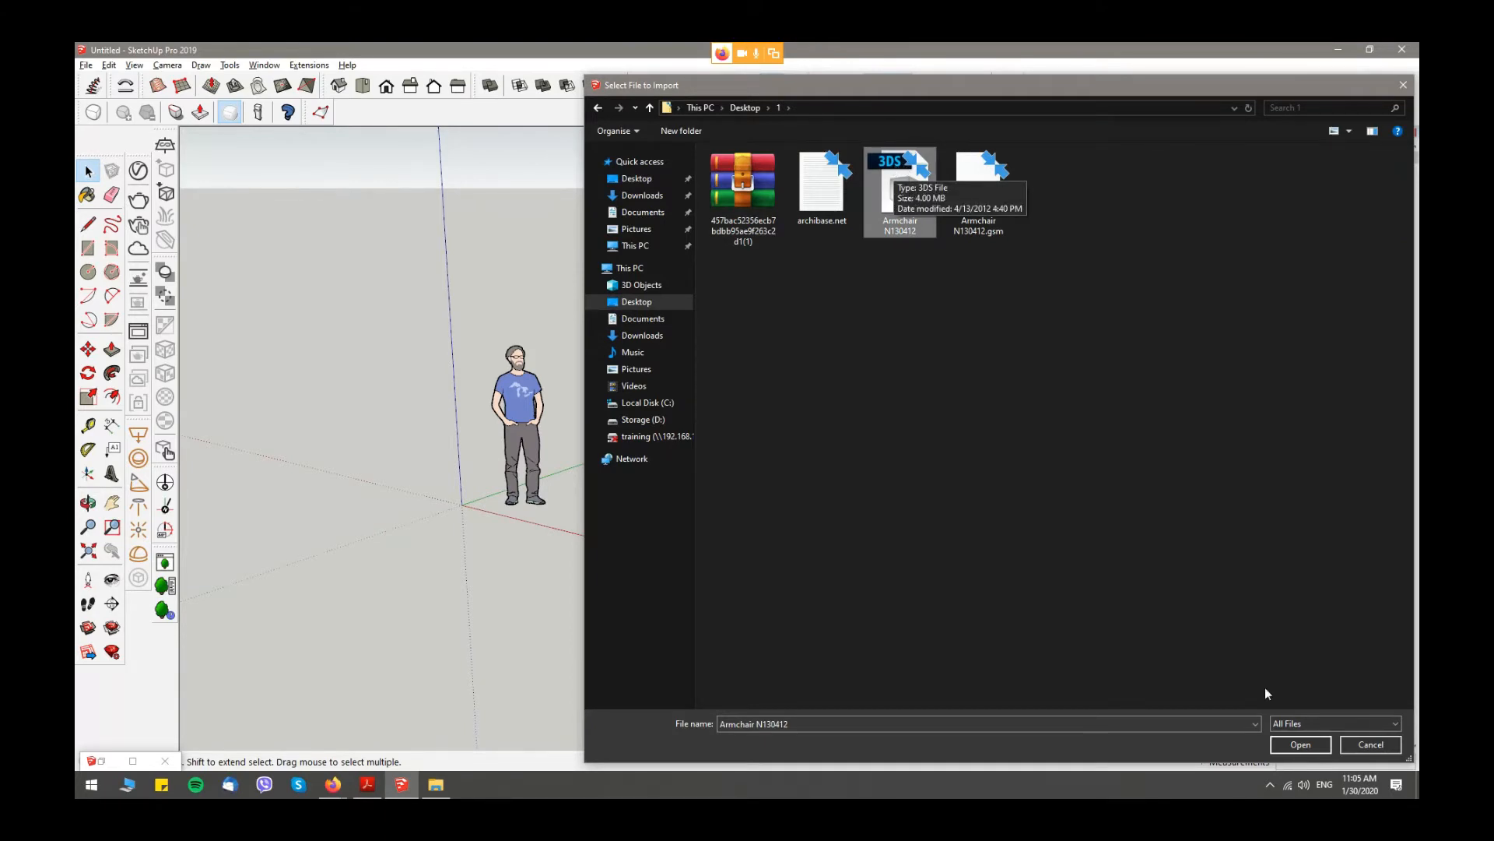
click(1299, 745)
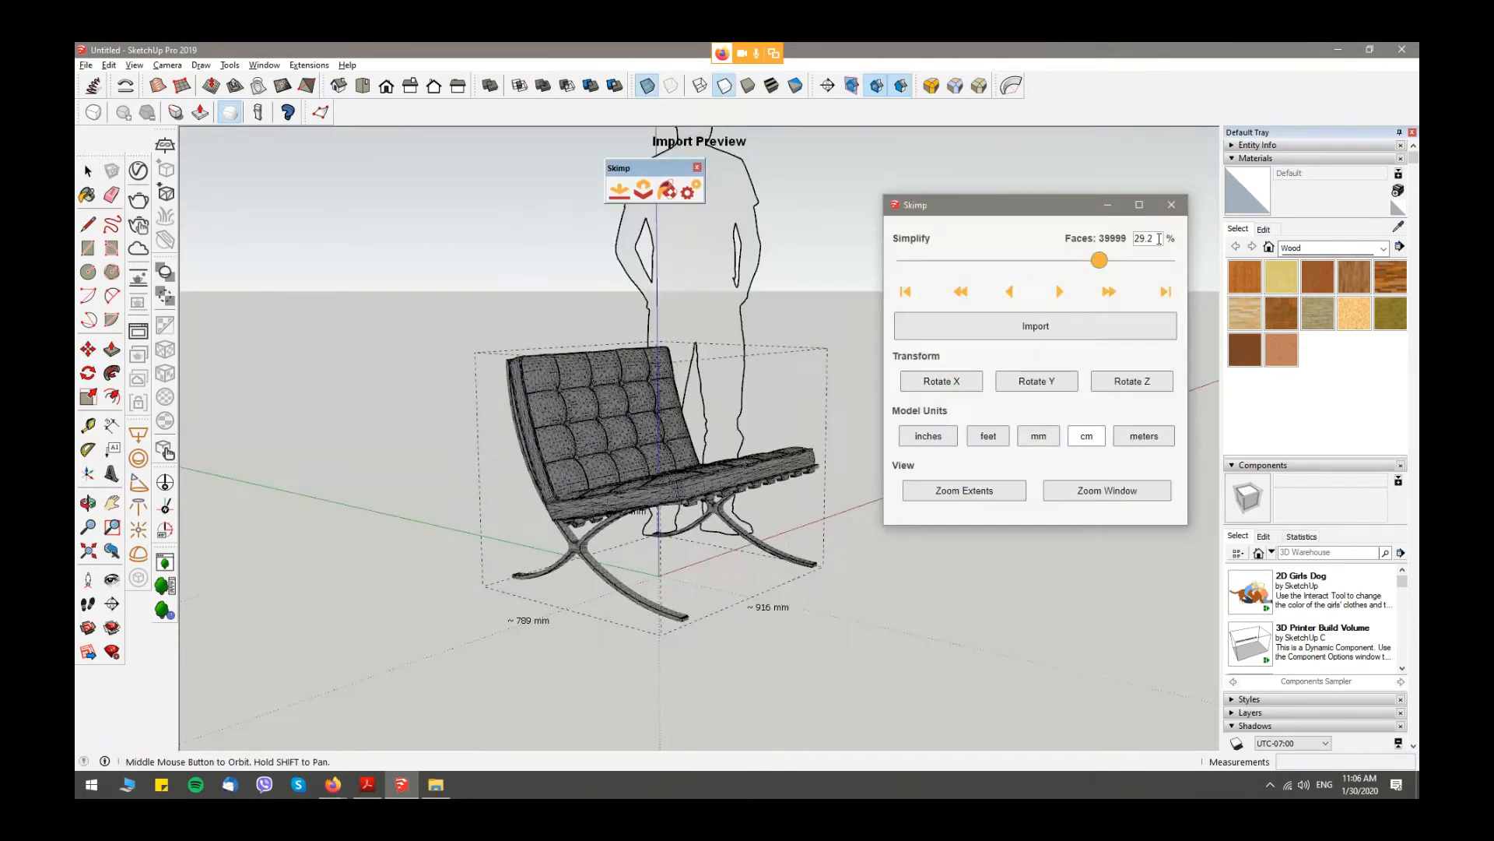
- Try simplifying the armchair preview to 6.0 % of its faces, inspect the mesh and restore it to 100 %
drag(1106, 263, 1162, 260)
scroll(654, 493, up, 2)
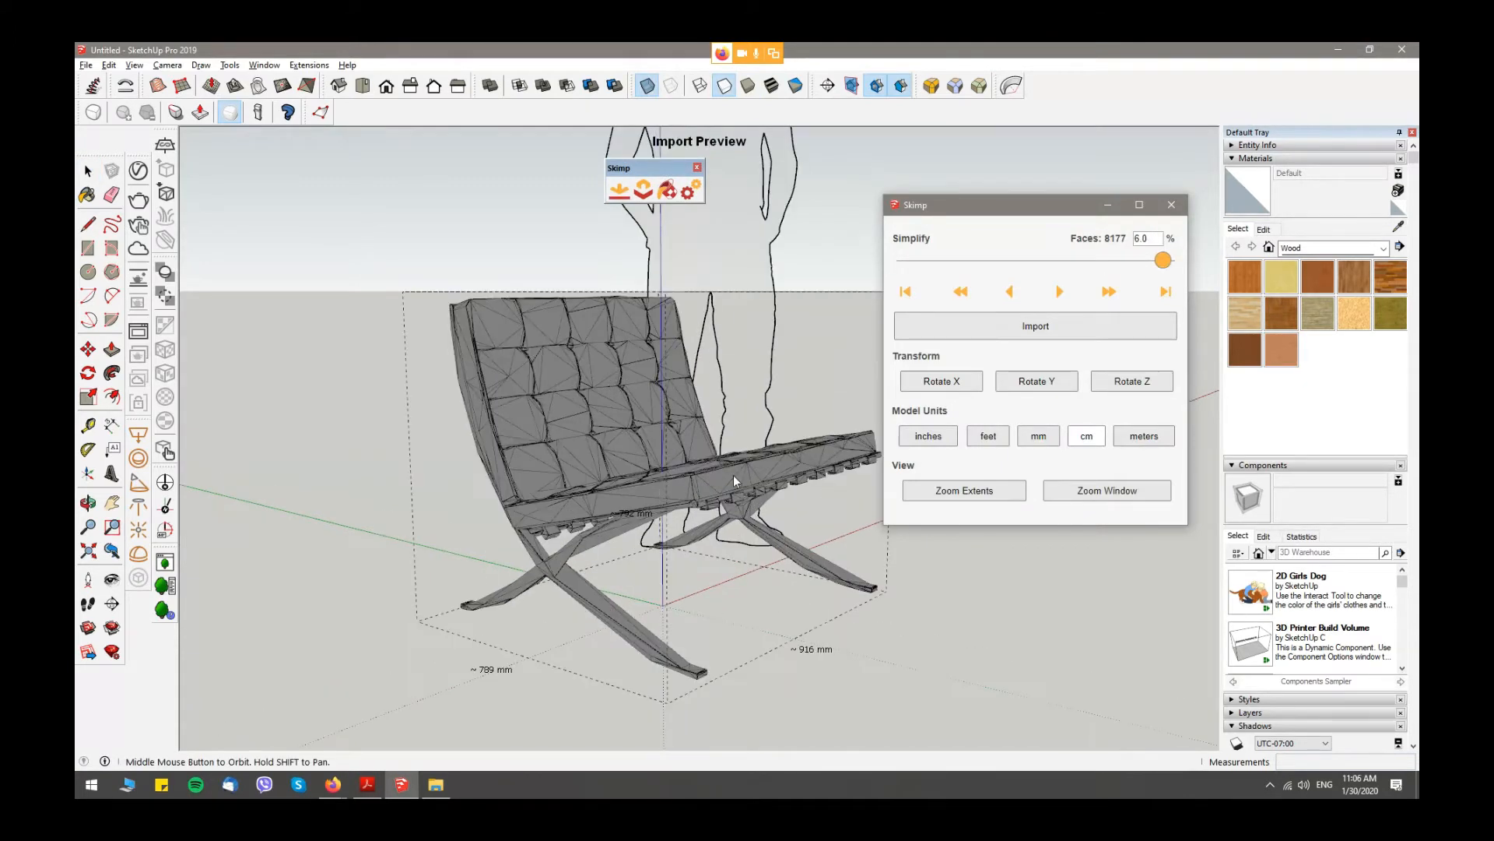
click(1163, 261)
drag(1163, 262, 1167, 261)
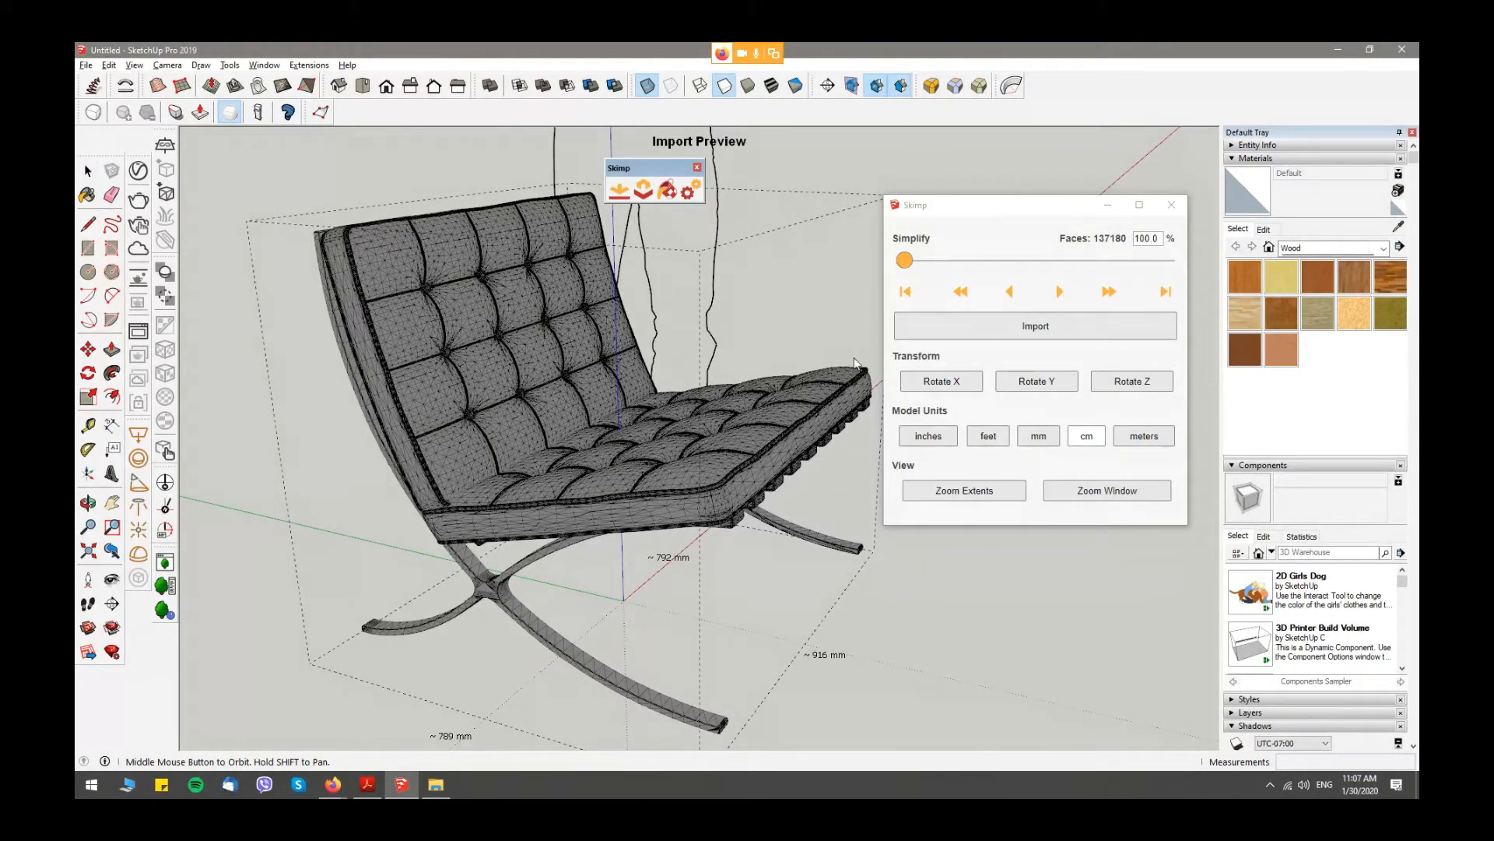
- Set the armchair preview's simplification to 25 % and inspect the reduced mesh
drag(914, 263, 1102, 261)
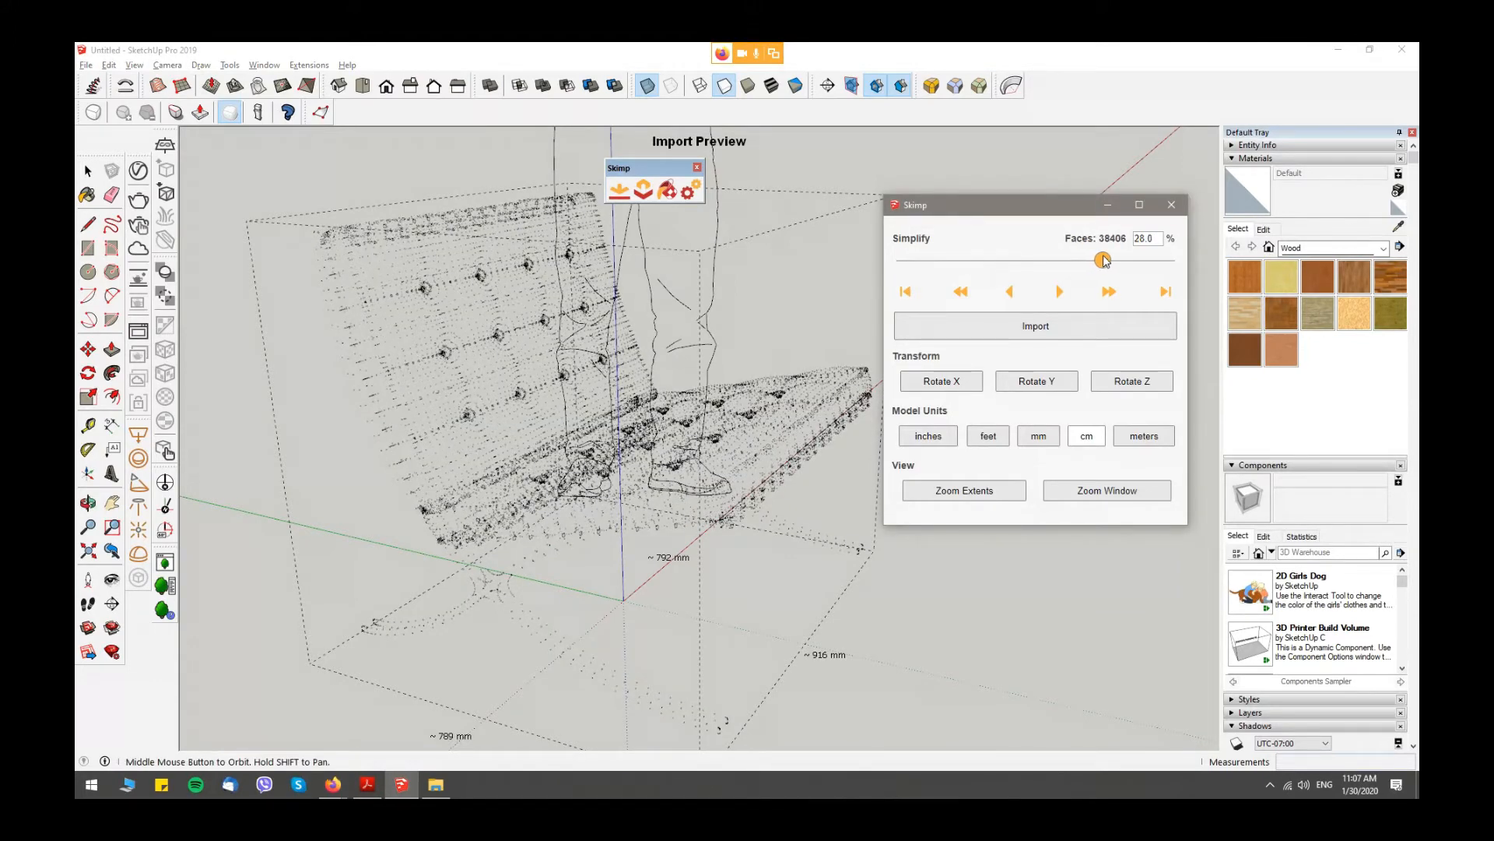
text(25)
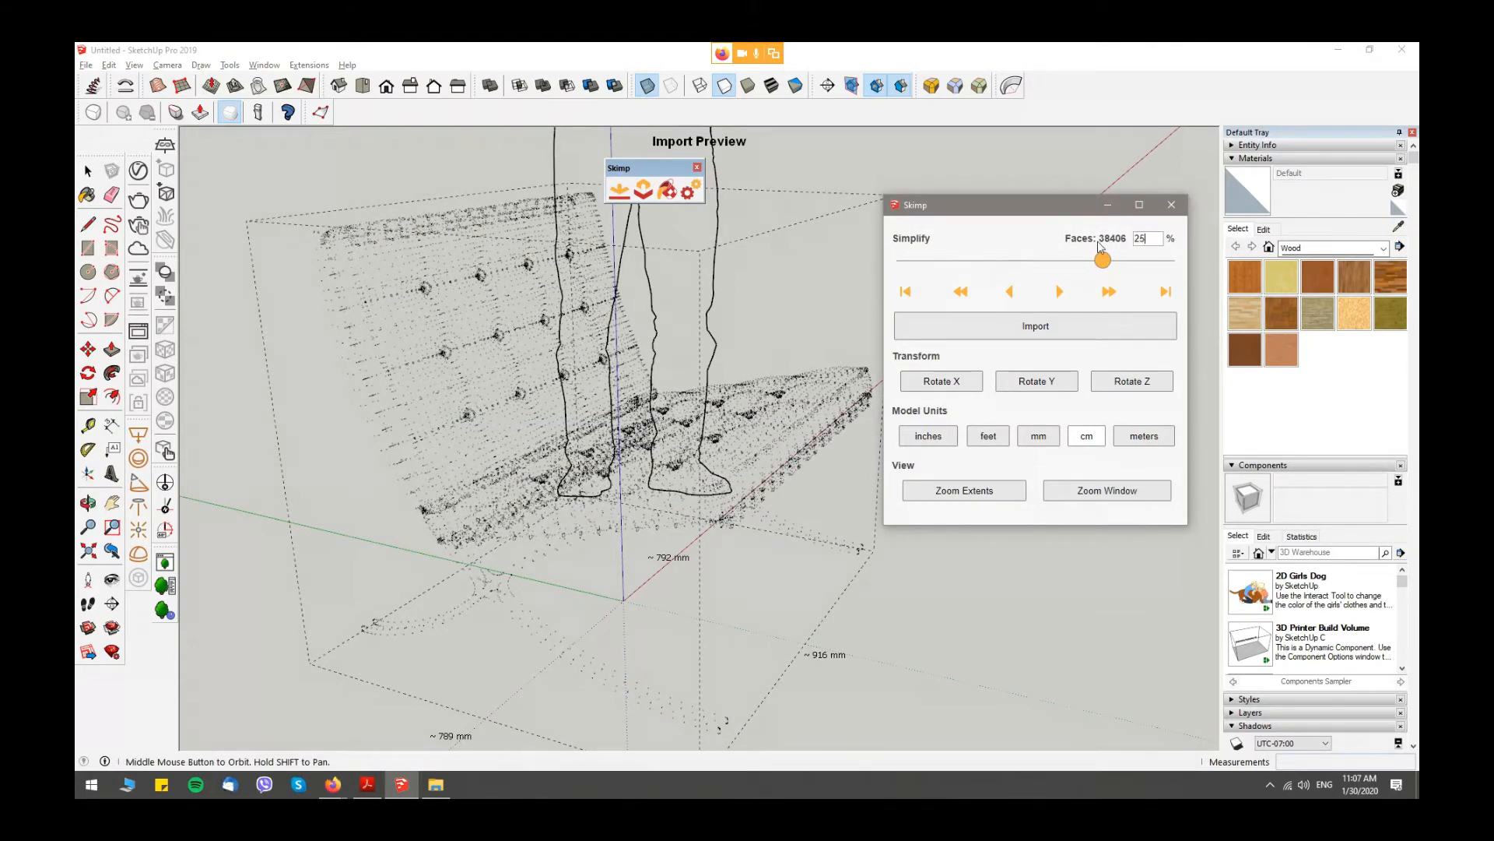
key(Return)
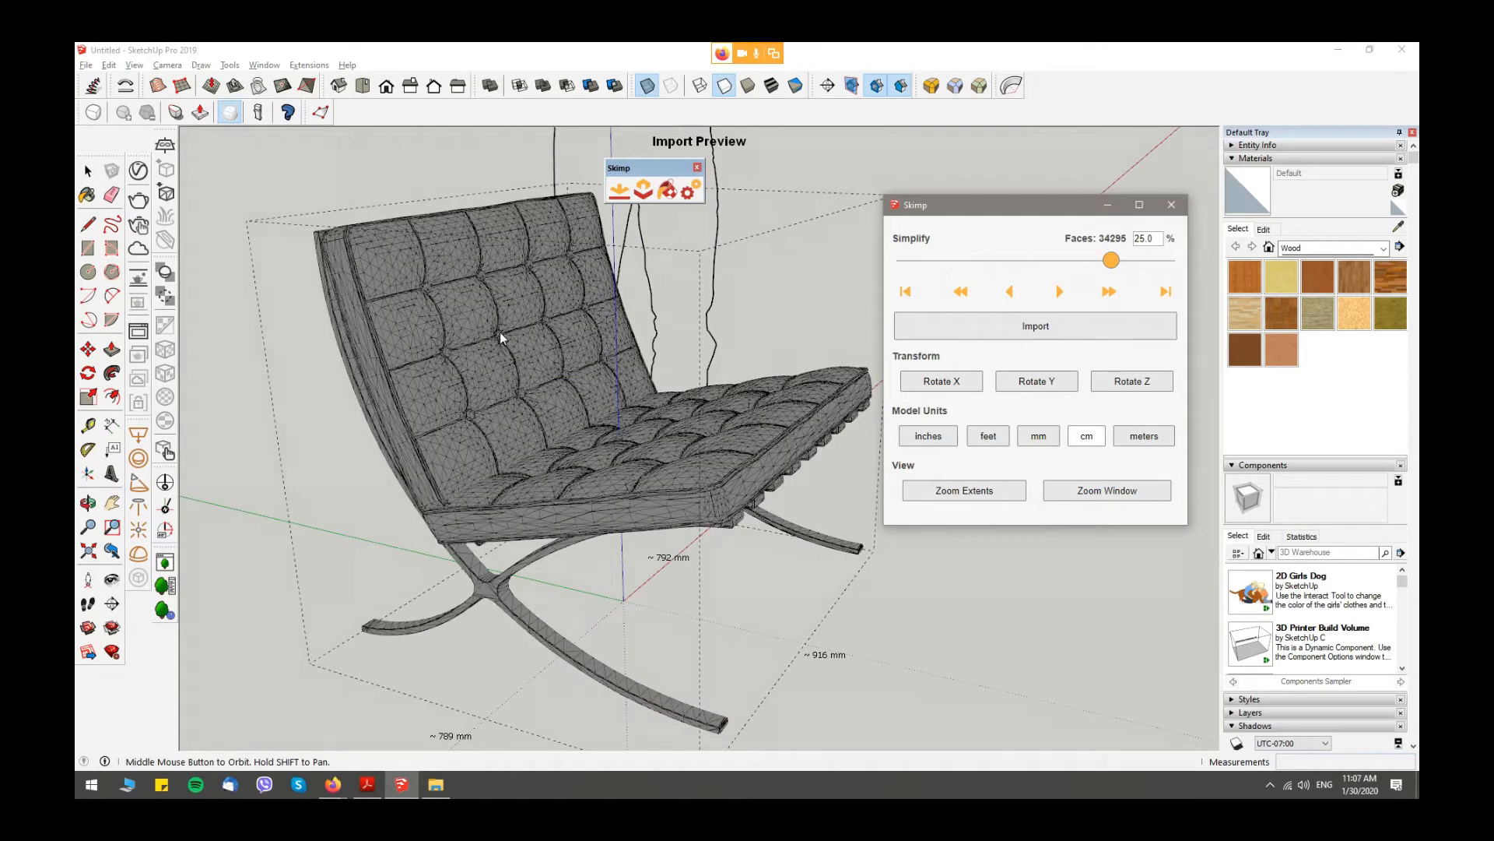
middle_drag(499, 332, 513, 407)
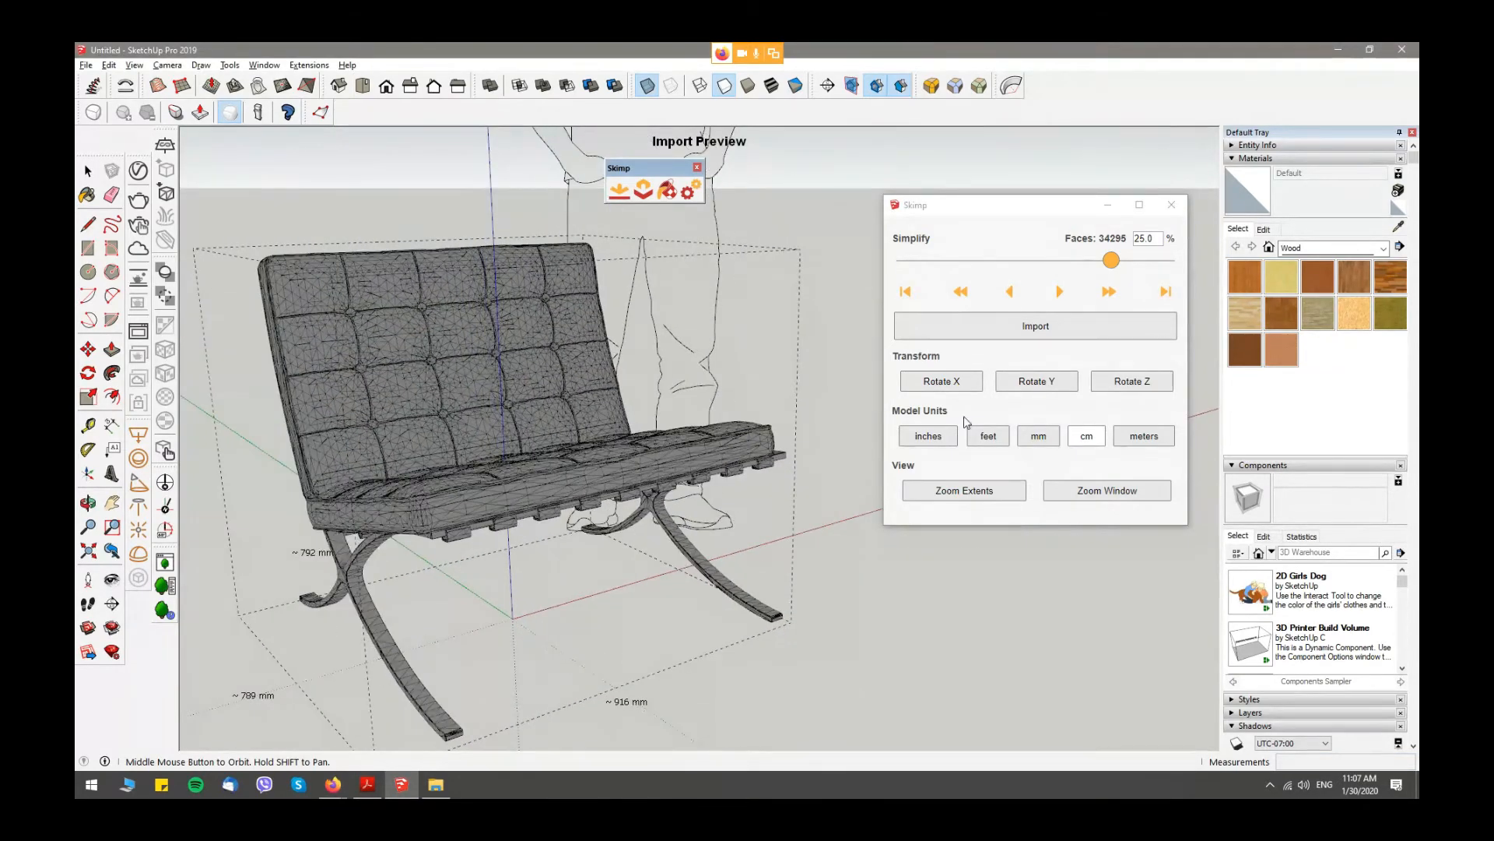
- Try rotating the armchair preview about the X, Y and Z axes, returning it to its original orientation
scroll(730, 394, down, 3)
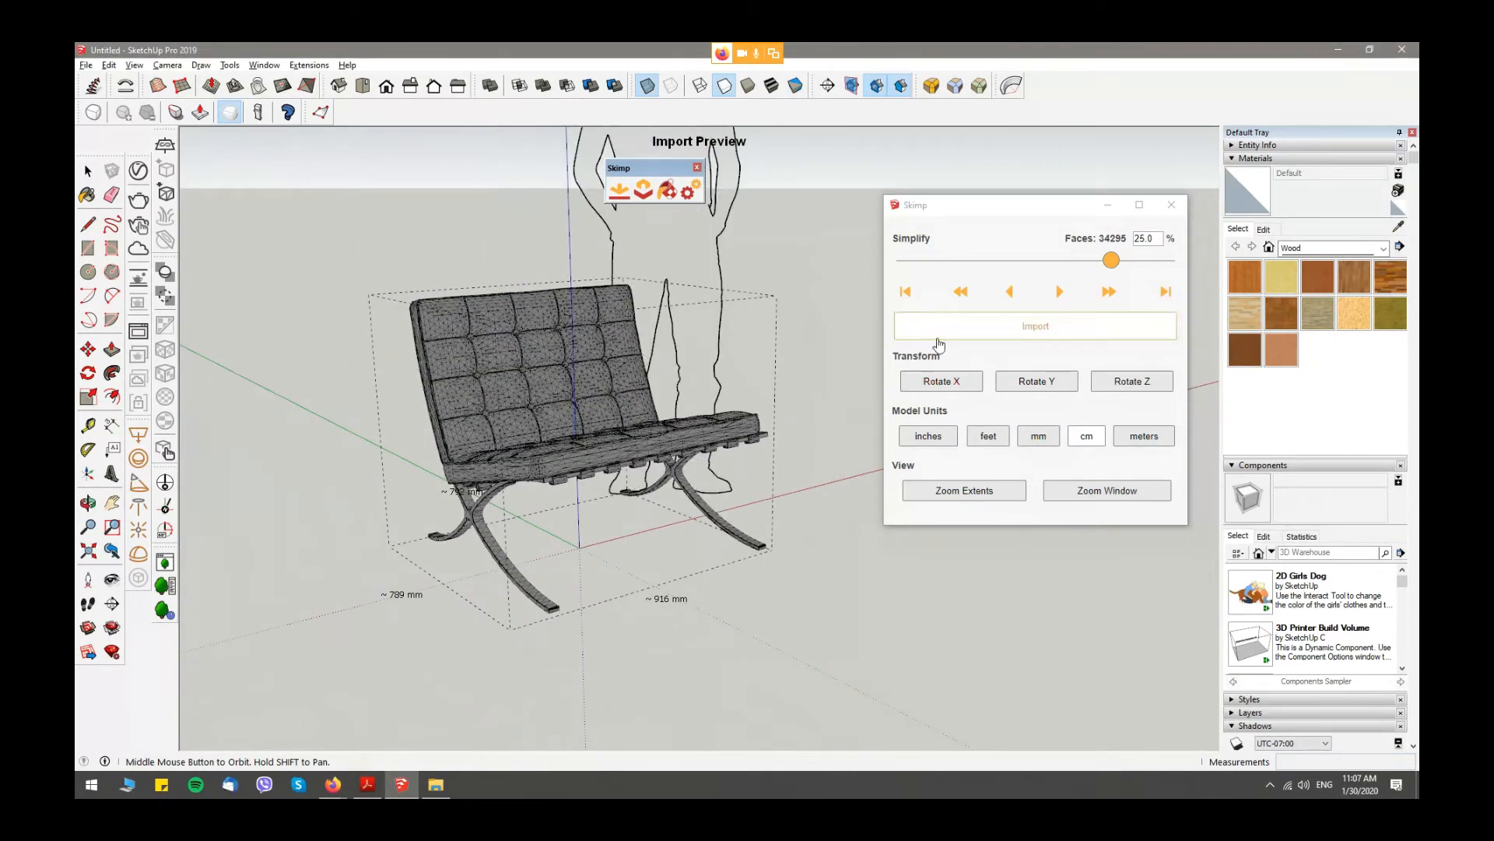
click(937, 383)
click(942, 383)
click(944, 381)
click(951, 384)
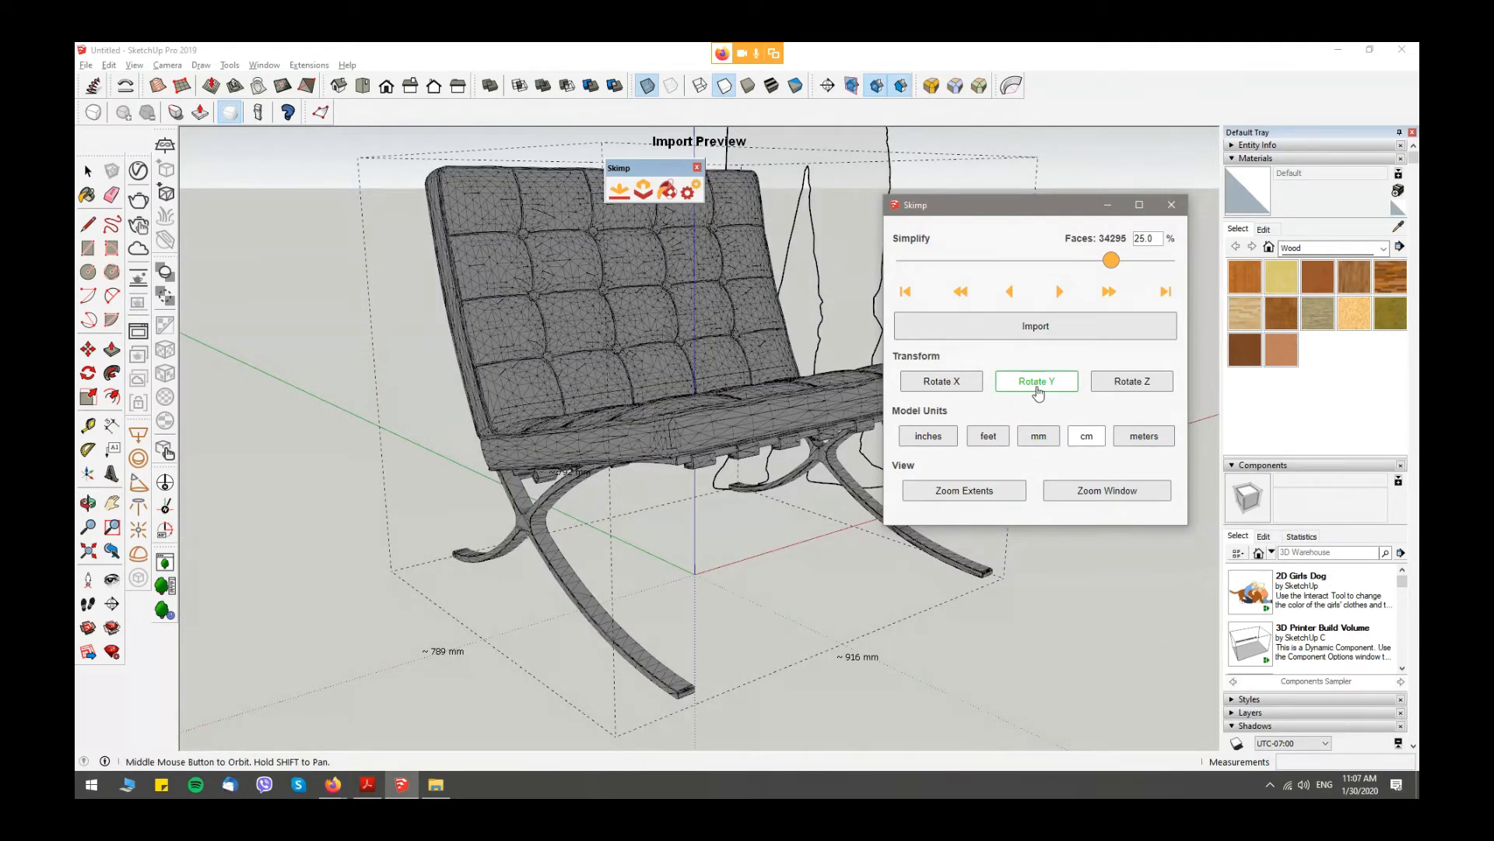
click(1038, 390)
click(1038, 389)
click(1154, 389)
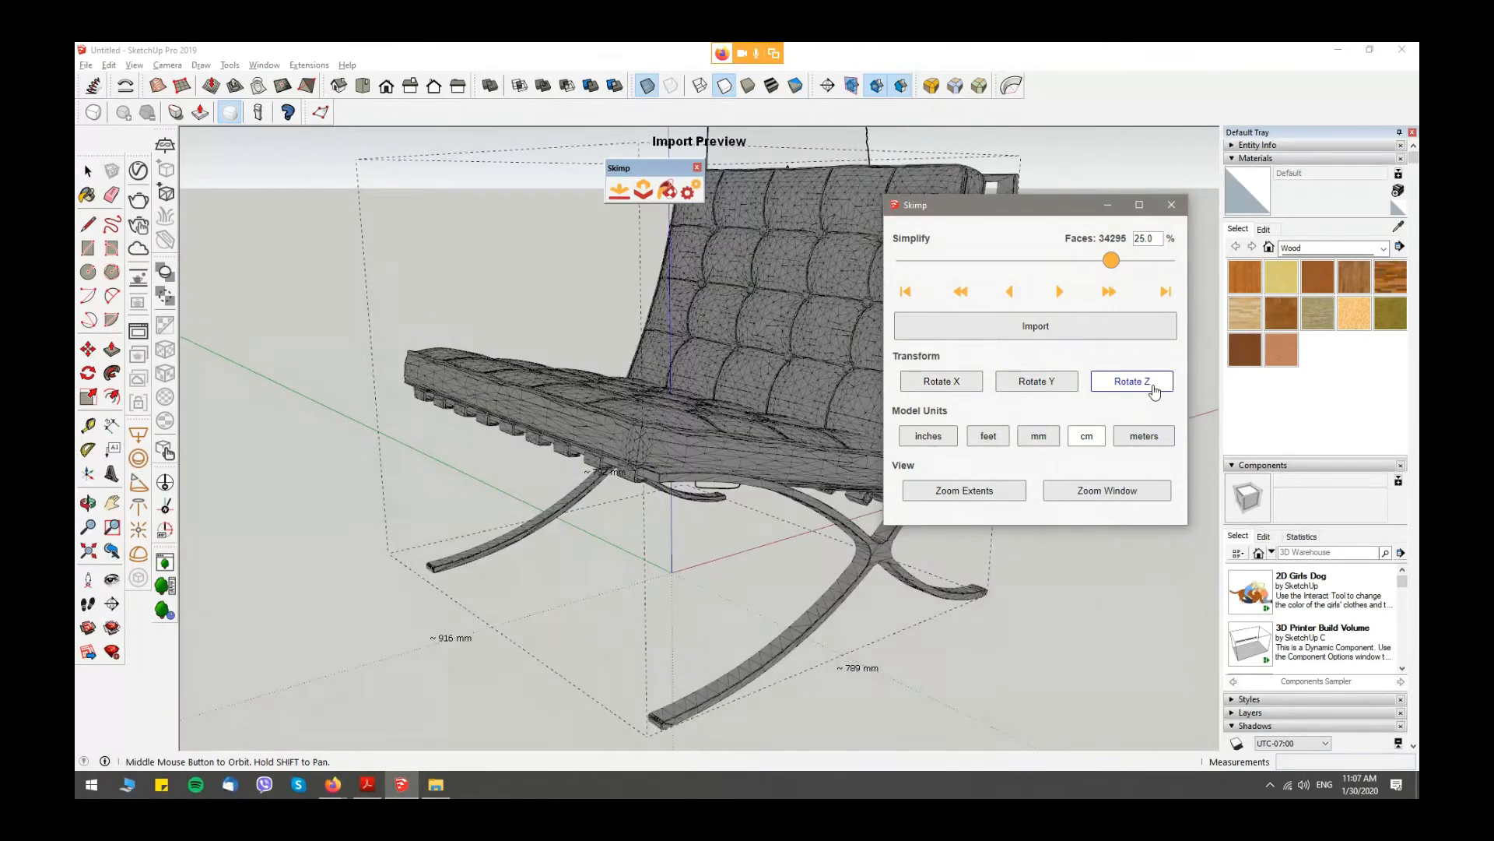
click(1154, 390)
click(1154, 390)
click(1154, 390)
scroll(722, 397, down, 3)
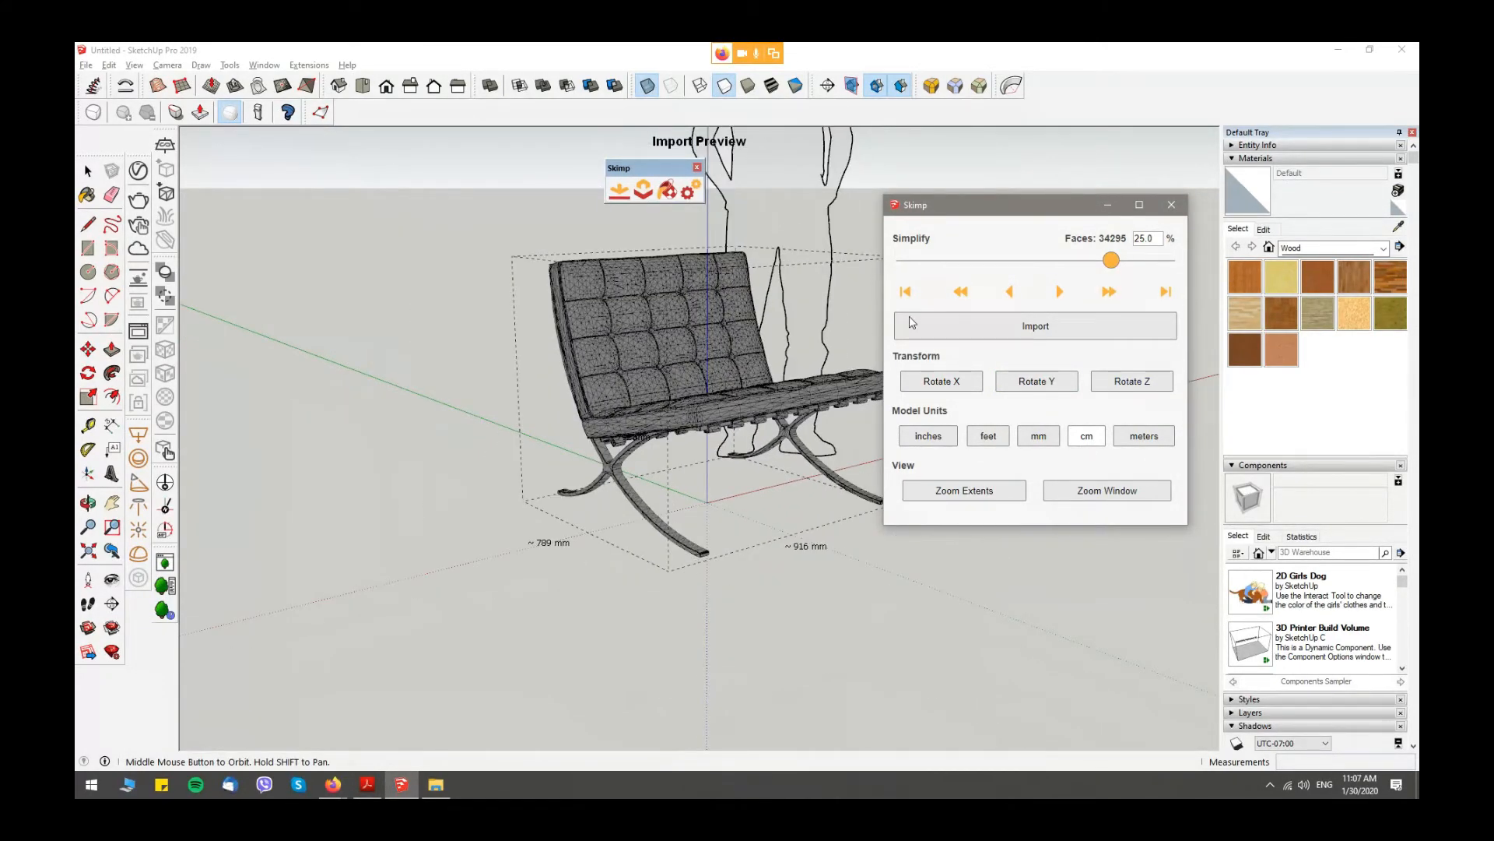
- Try meters as the armchair preview's model units, zoom to its extents and restore the units to cm
middle_drag(662, 492, 685, 284)
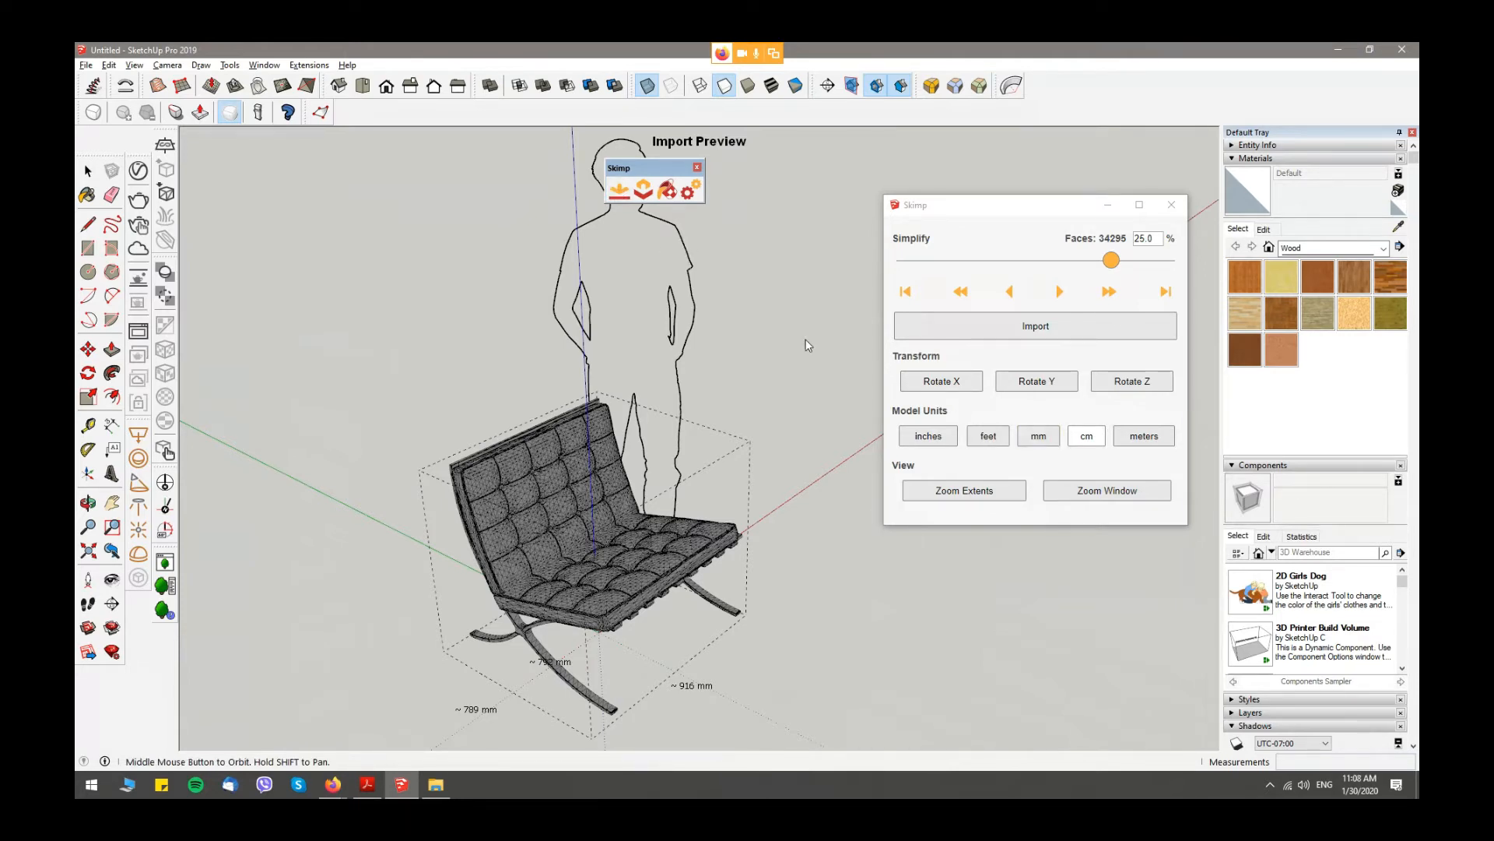
middle_drag(824, 418, 830, 428)
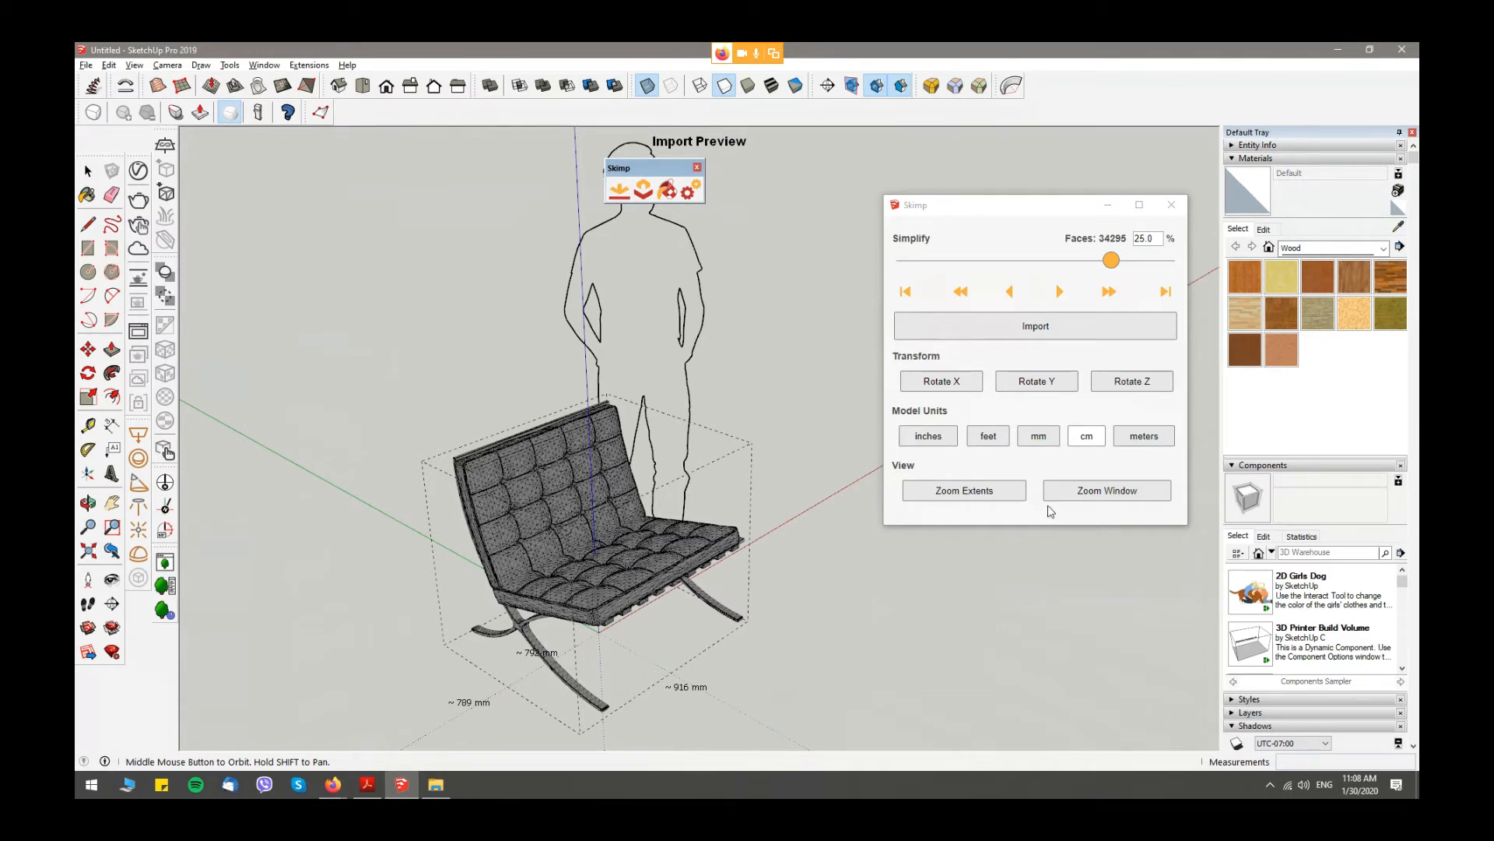
click(1142, 438)
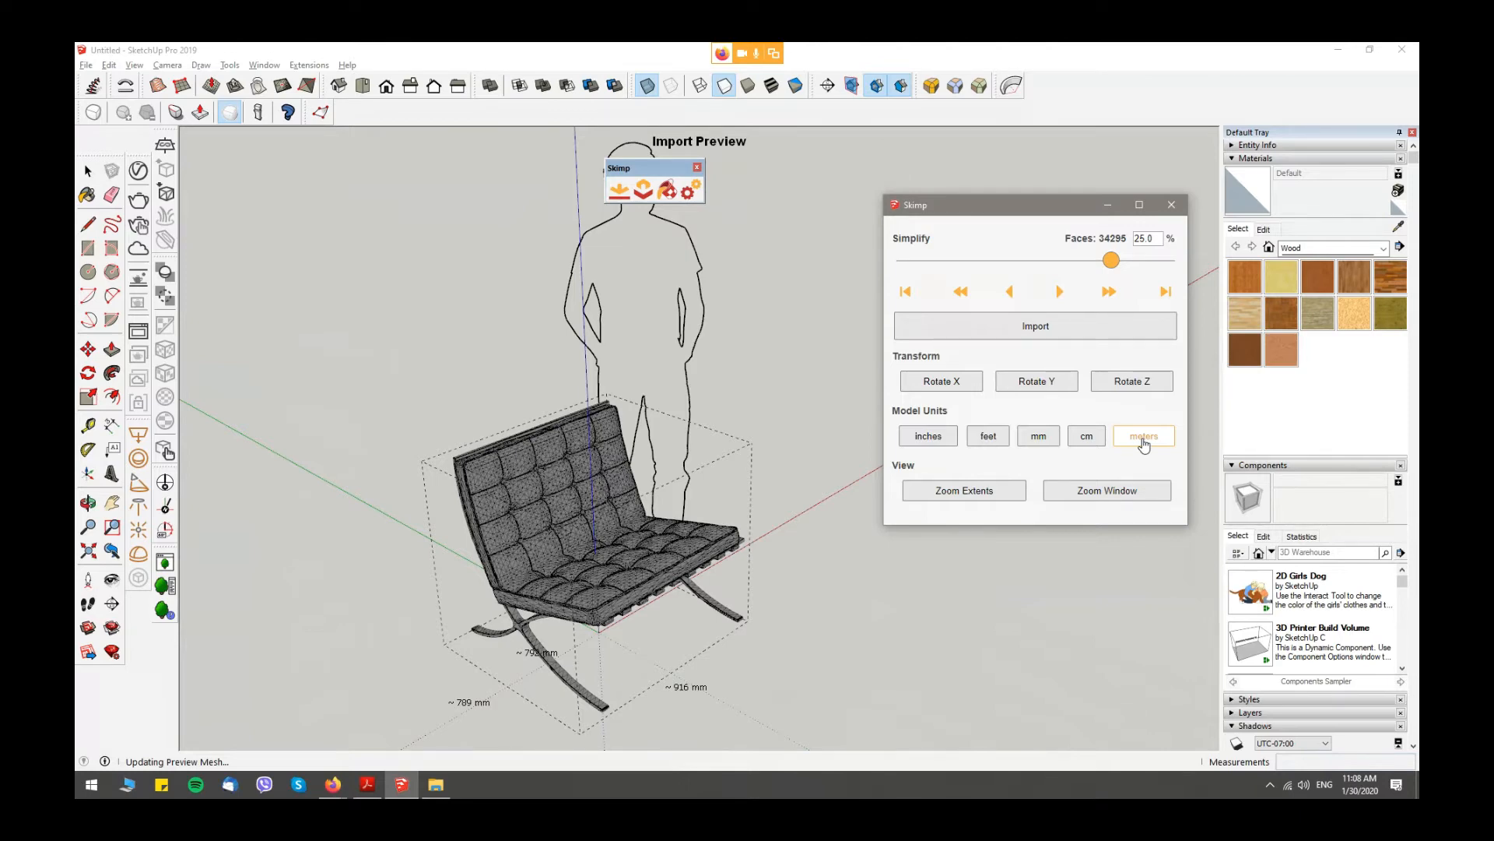
click(939, 487)
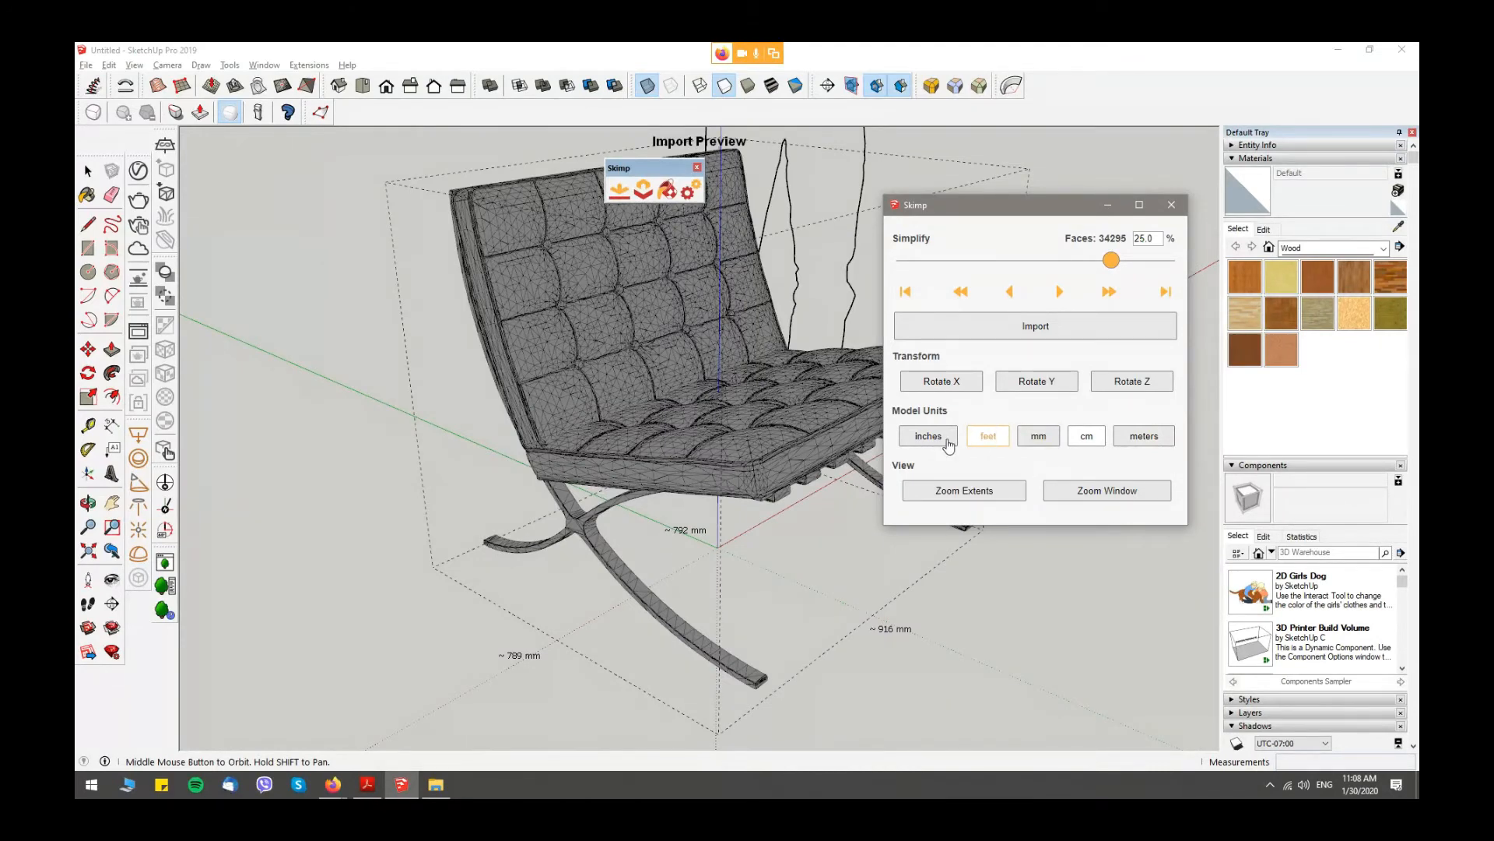
click(1086, 436)
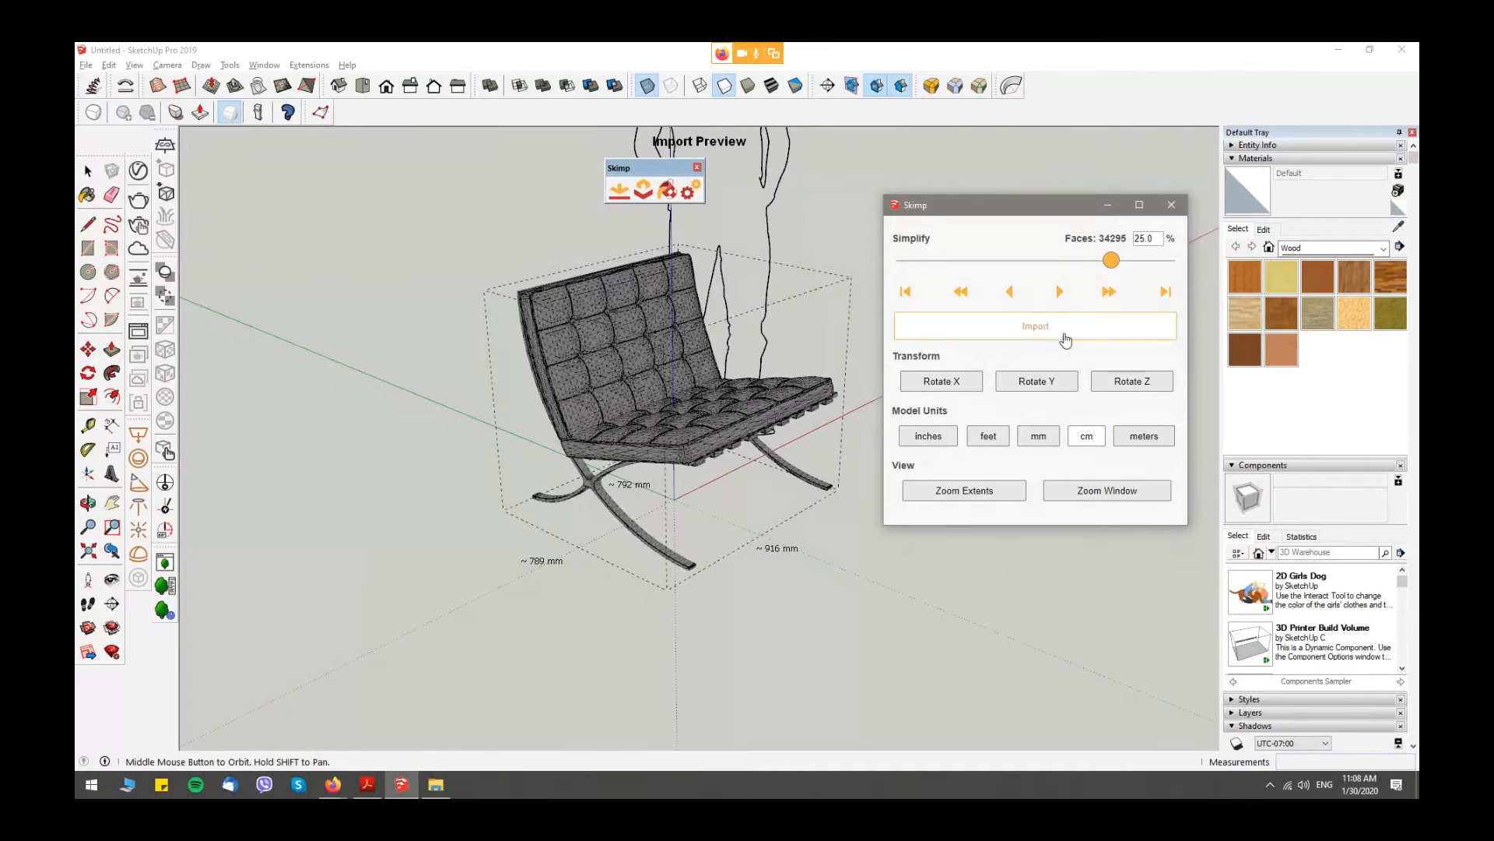
- Import the armchair at 25 % simplification into the model and inspect it from several angles
click(1032, 335)
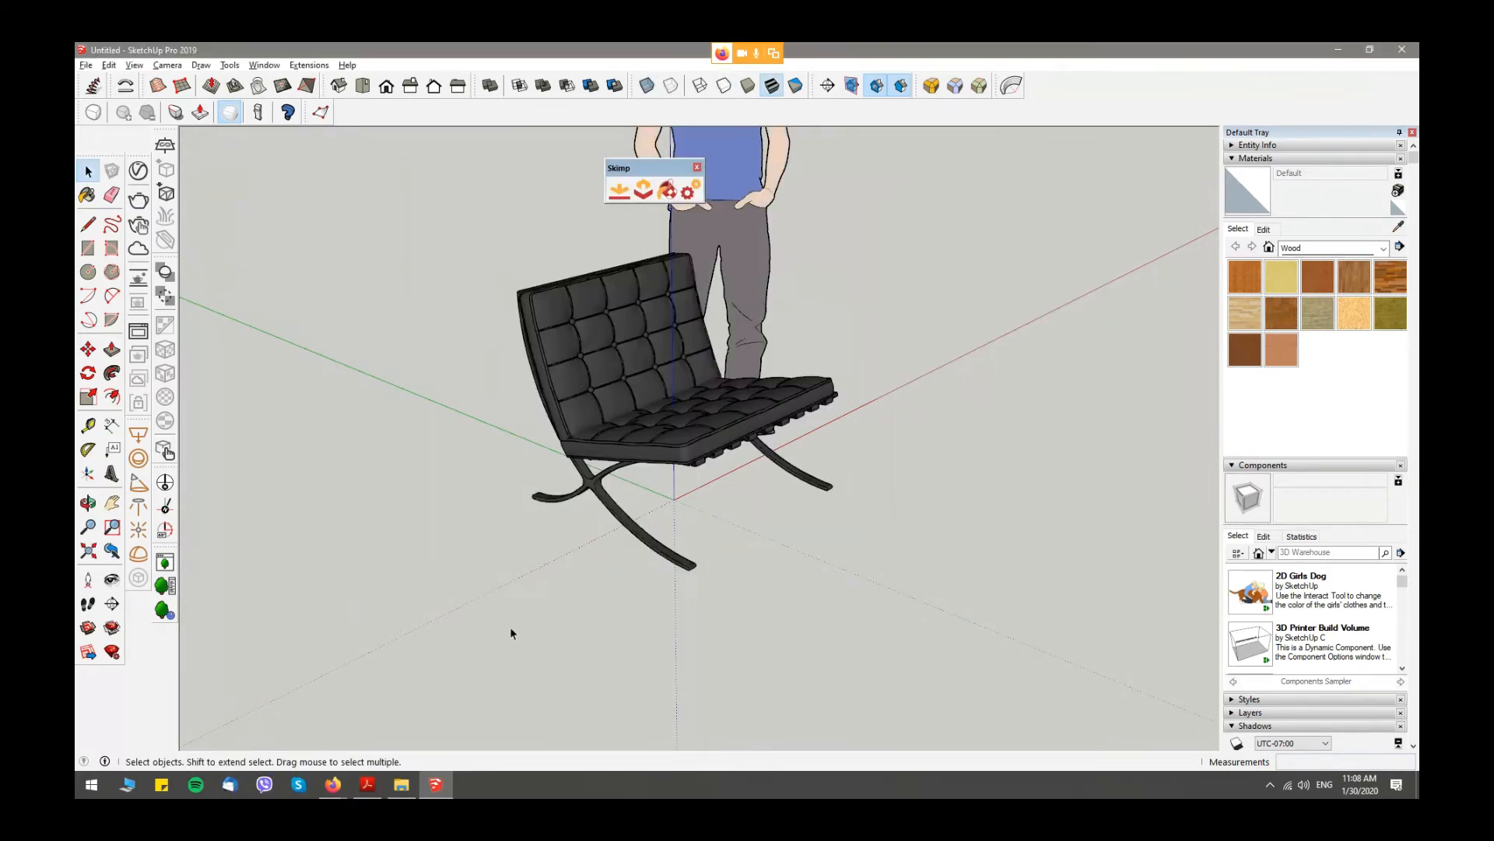
scroll(799, 405, up, 3)
mouse_move(710, 379)
middle_down()
mouse_move(677, 381)
mouse_move(722, 383)
middle_up()
scroll(663, 460, down, 4)
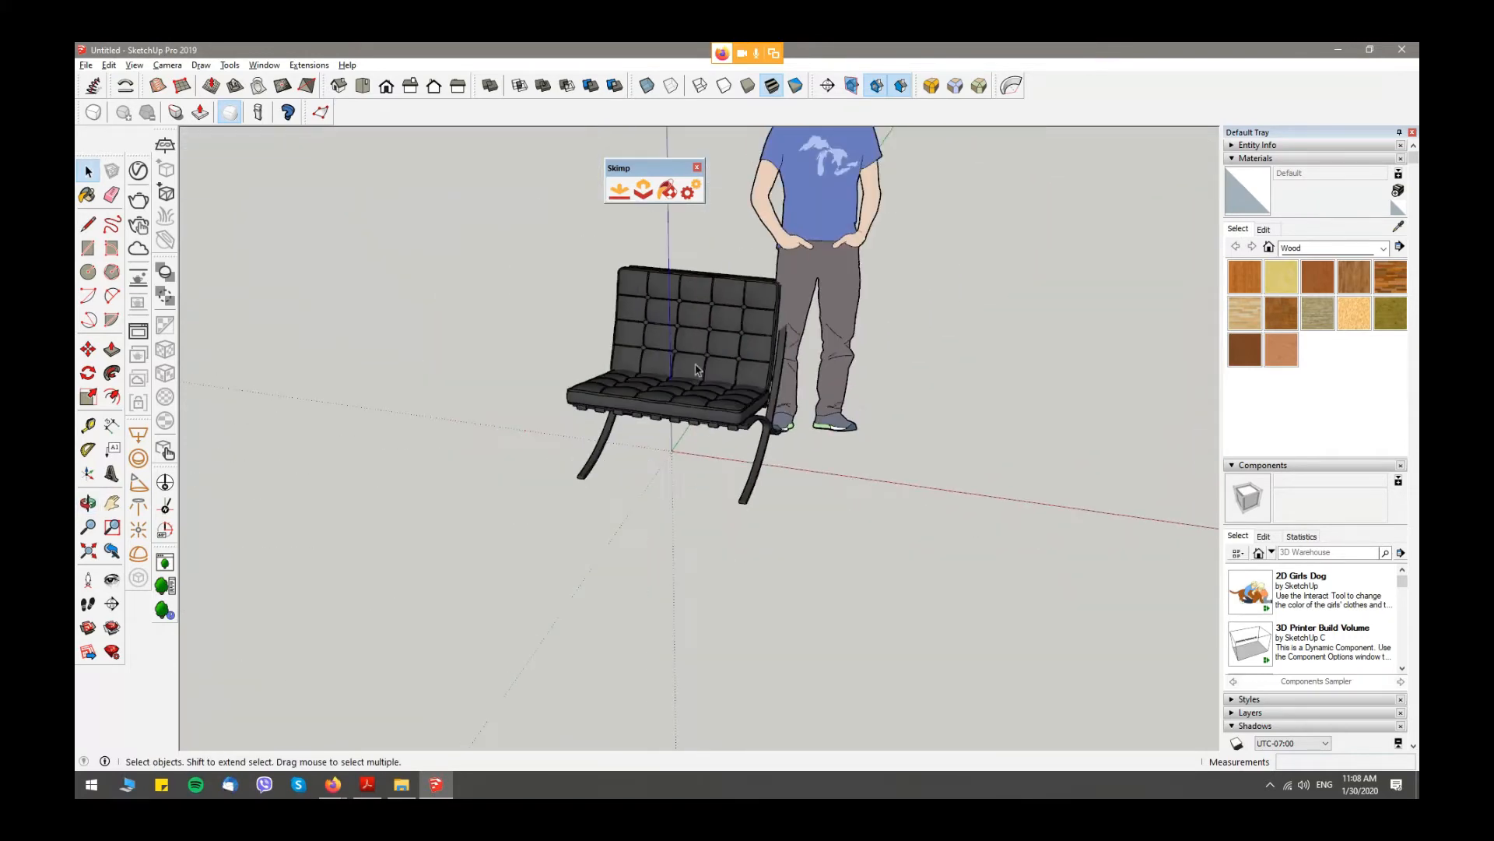
middle_drag(663, 460, 663, 501)
- Move the imported armchair away from the origin to the open area beside the standing figure
click(582, 482)
key(m)
click(558, 492)
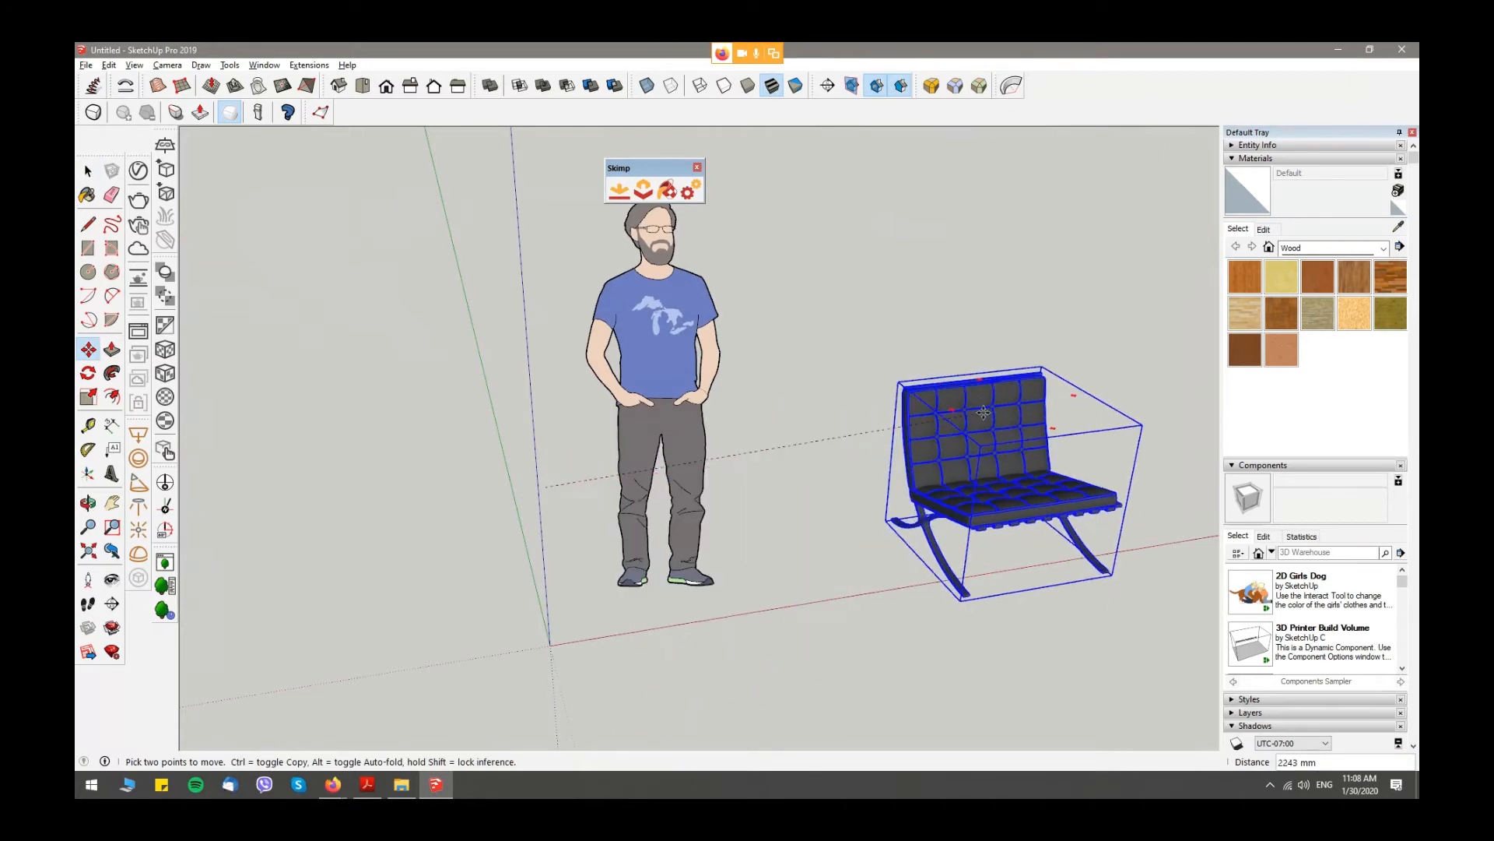
click(1011, 426)
key(space)
click(875, 441)
middle_drag(875, 441, 810, 432)
key(space)
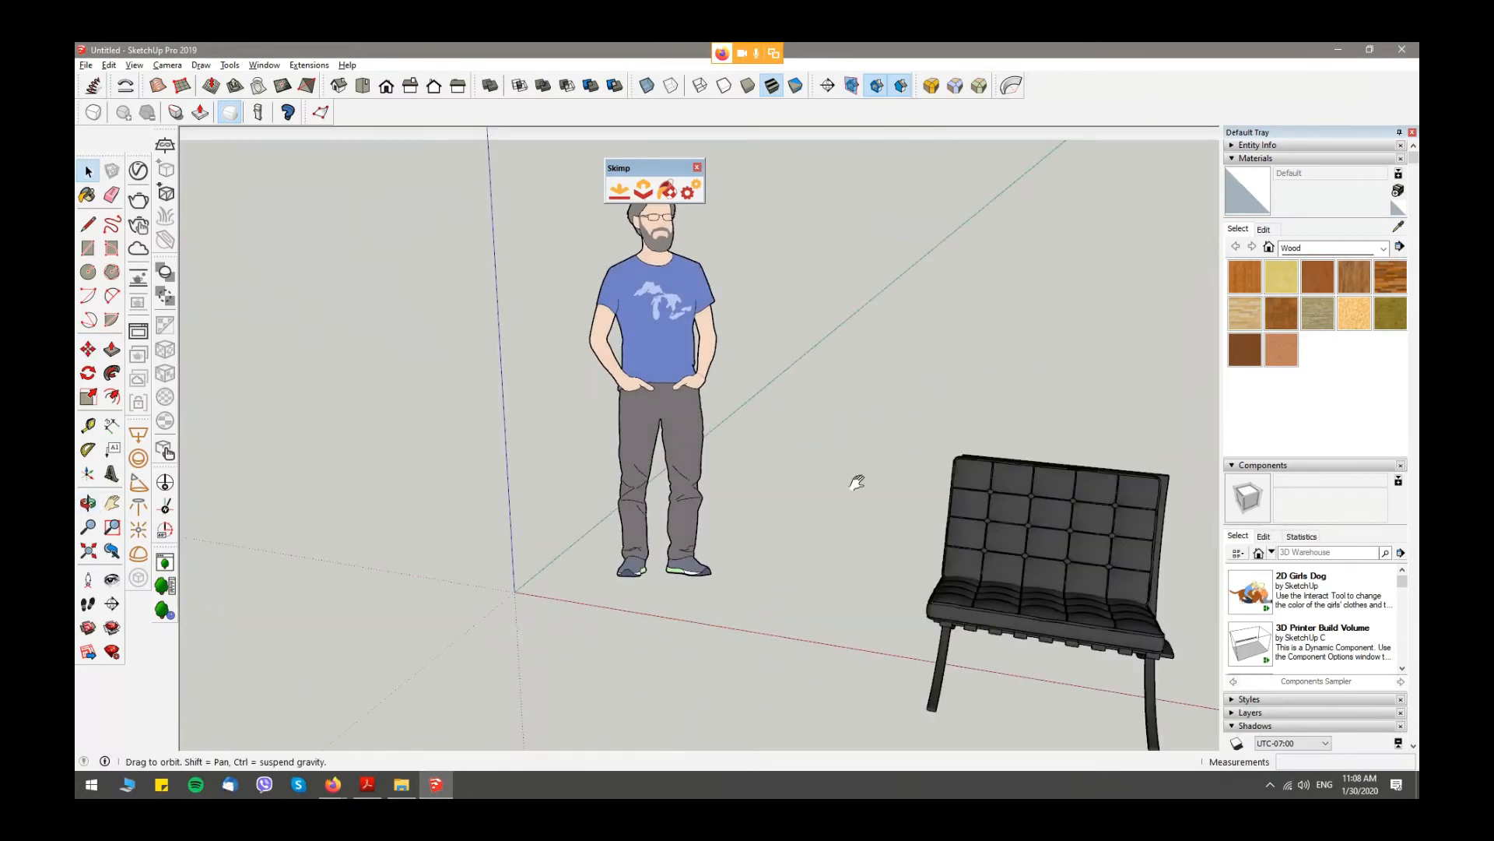
- Inspect the moved armchair up close and delete it from the model
scroll(765, 390, up, 8)
scroll(766, 390, down, 5)
middle_drag(765, 391, 927, 382)
scroll(622, 404, down, 5)
click(927, 383)
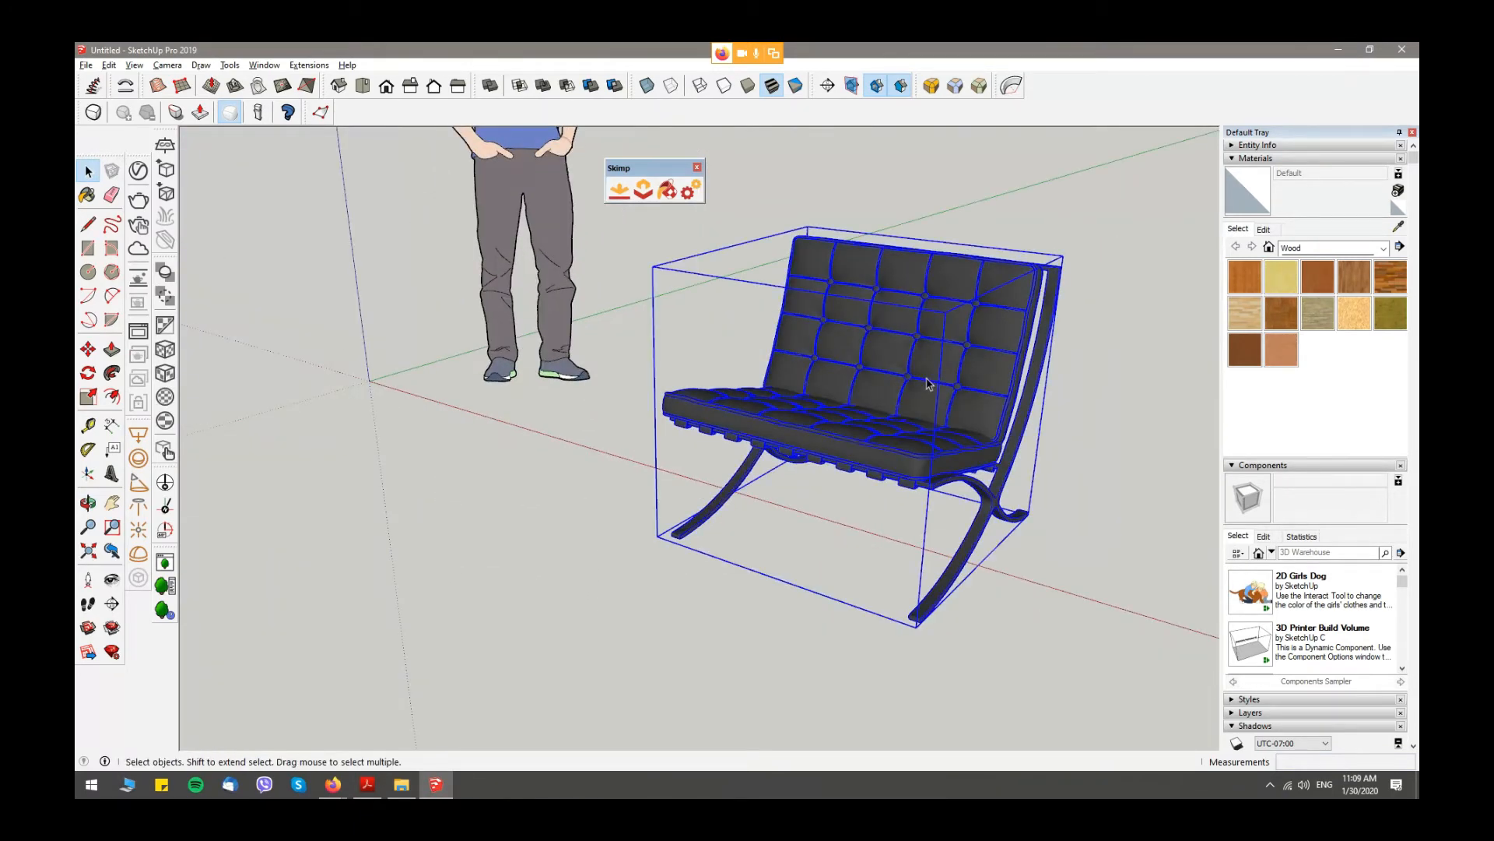
key(Delete)
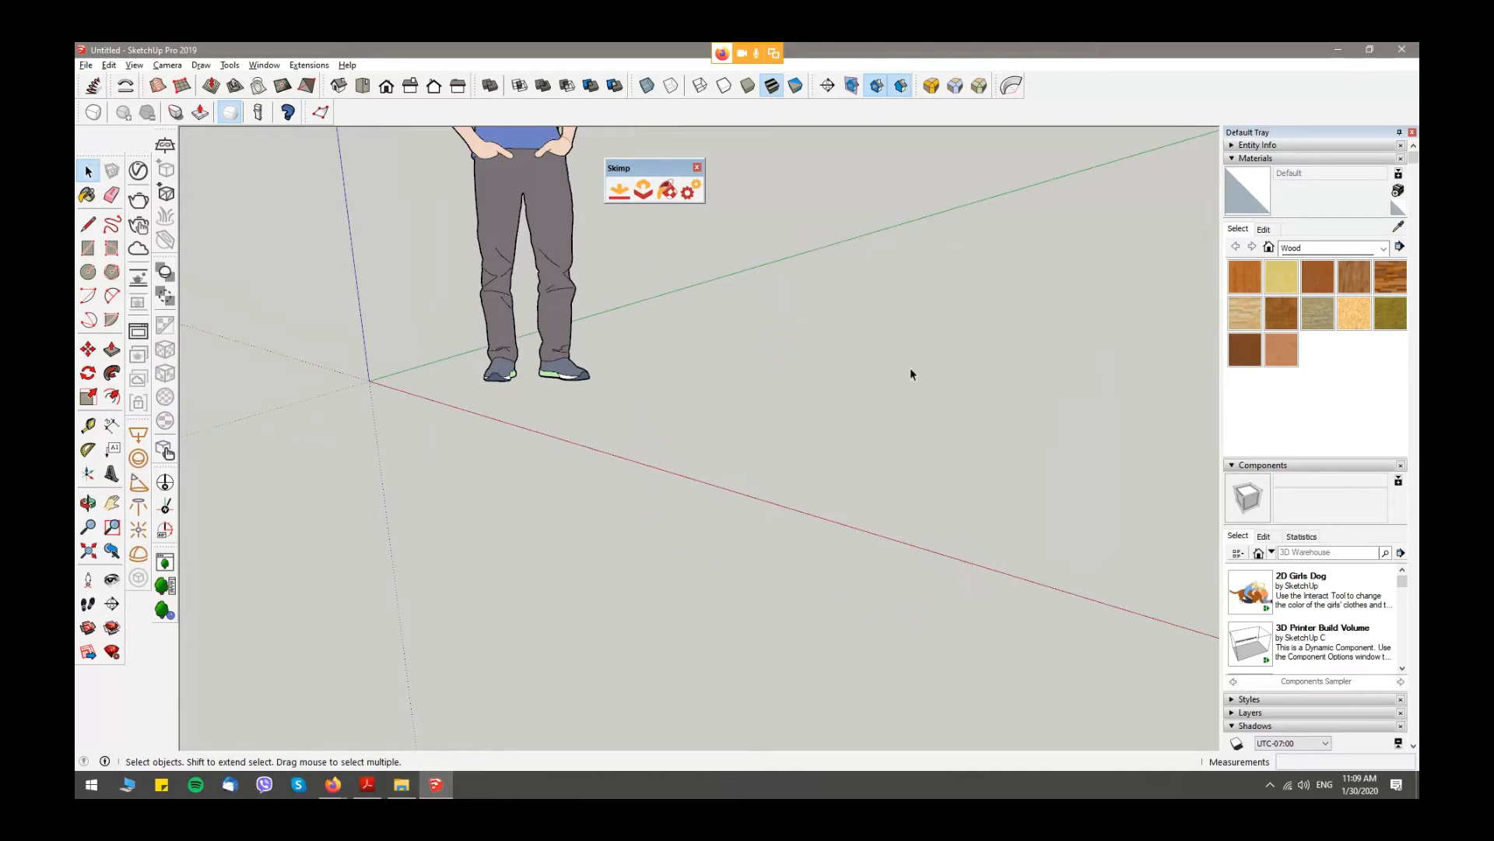
- Switch to Firefox and download the Bed N130913 3D model archive from Archibase Planet, saving the ZIP file
mouse_move(350, 782)
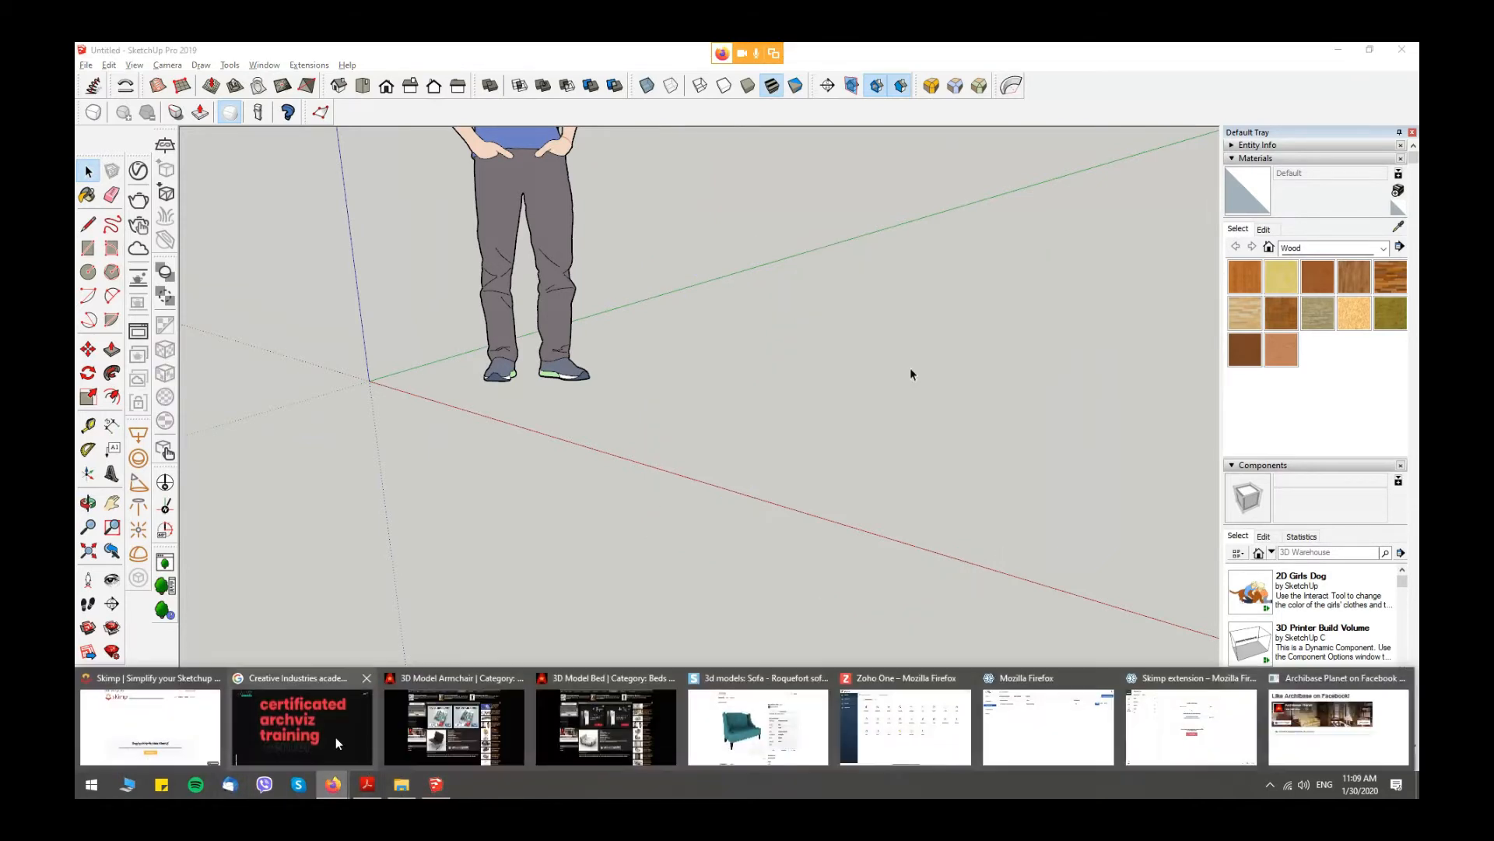
click(332, 722)
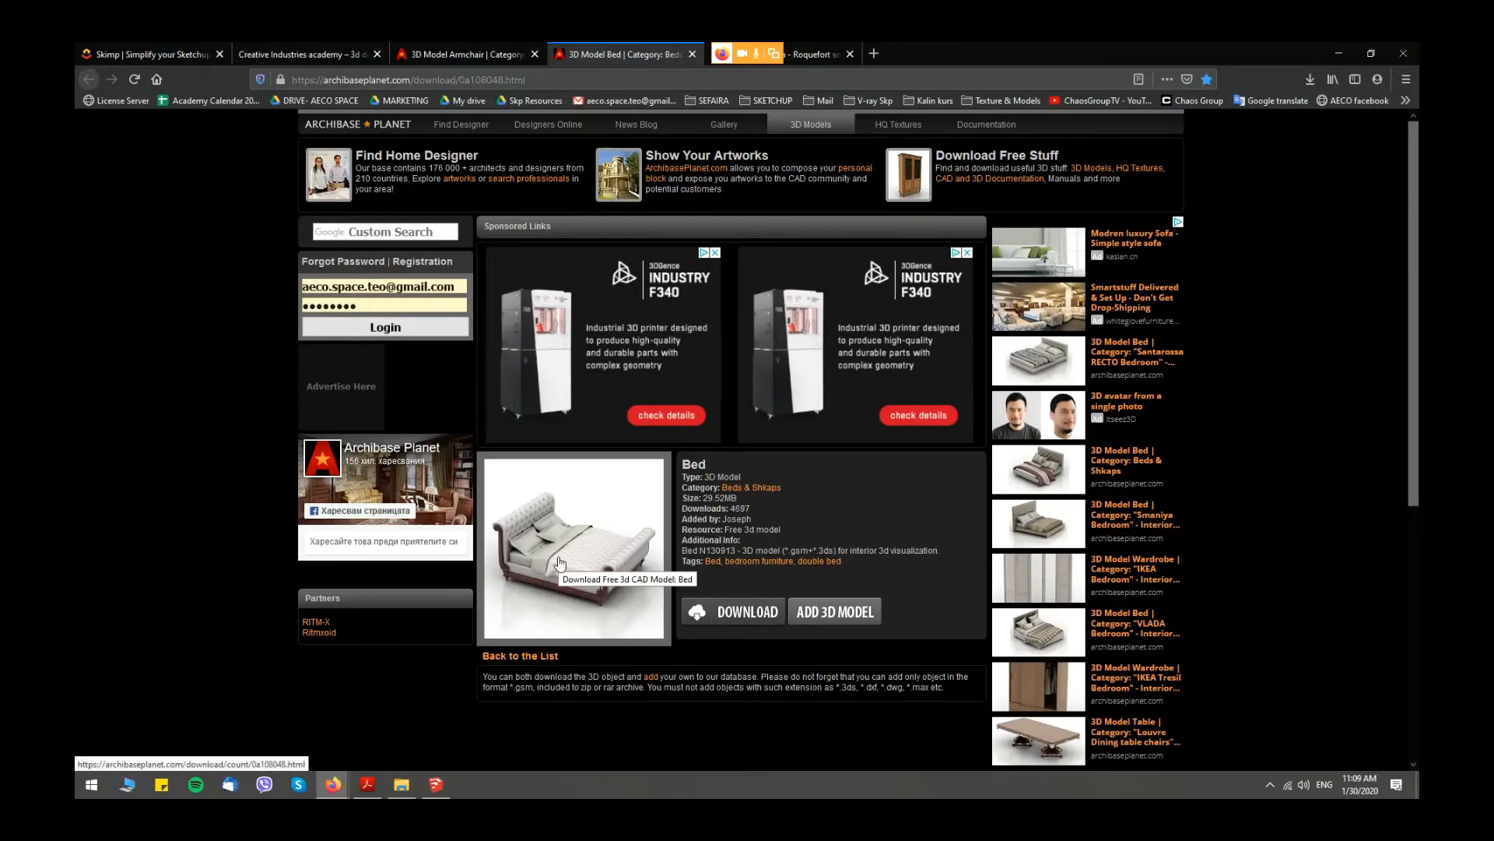
click(742, 613)
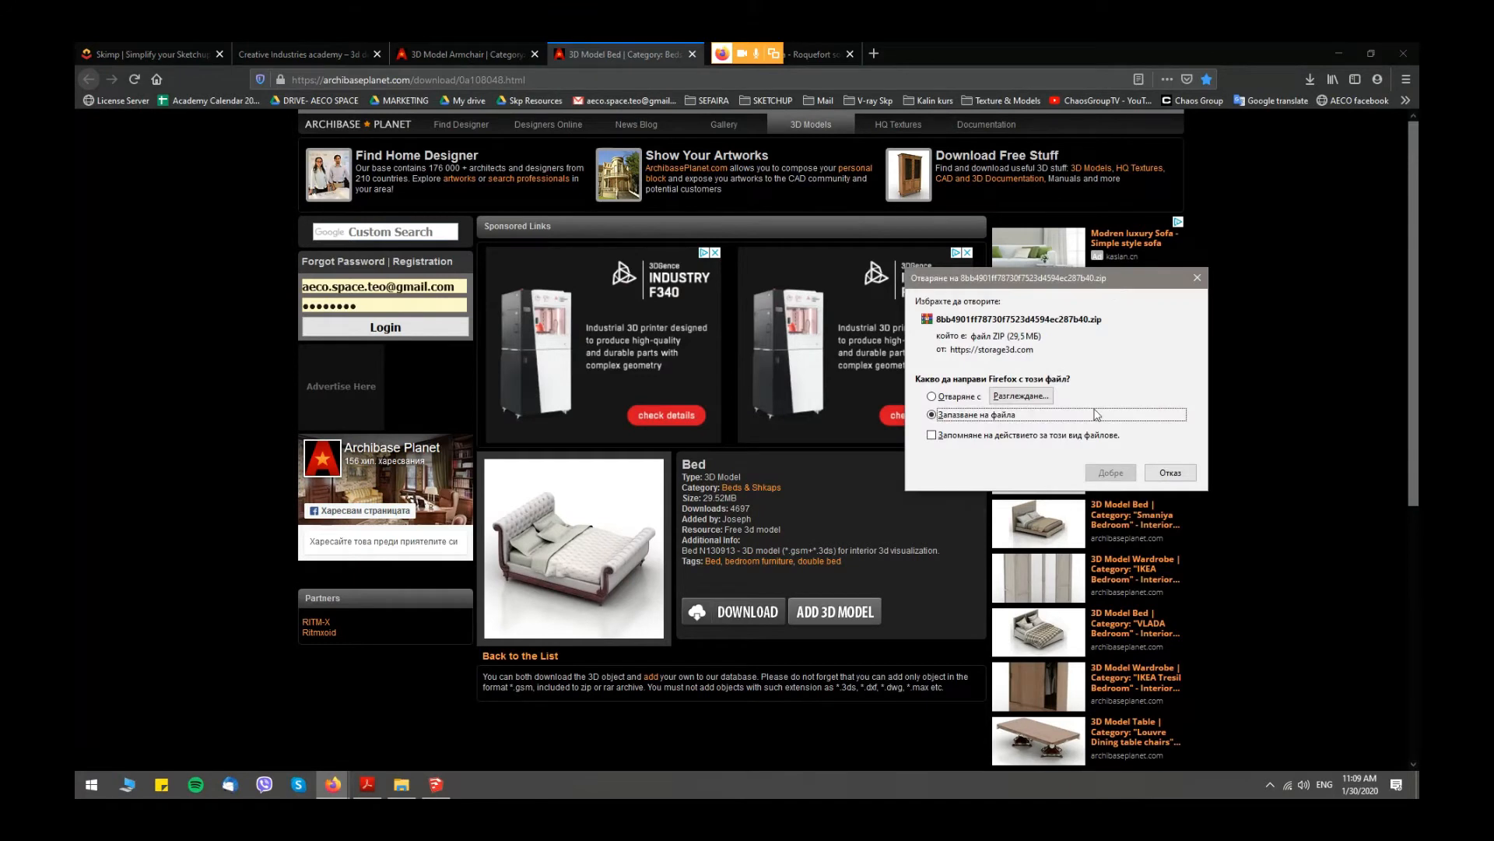
click(1111, 473)
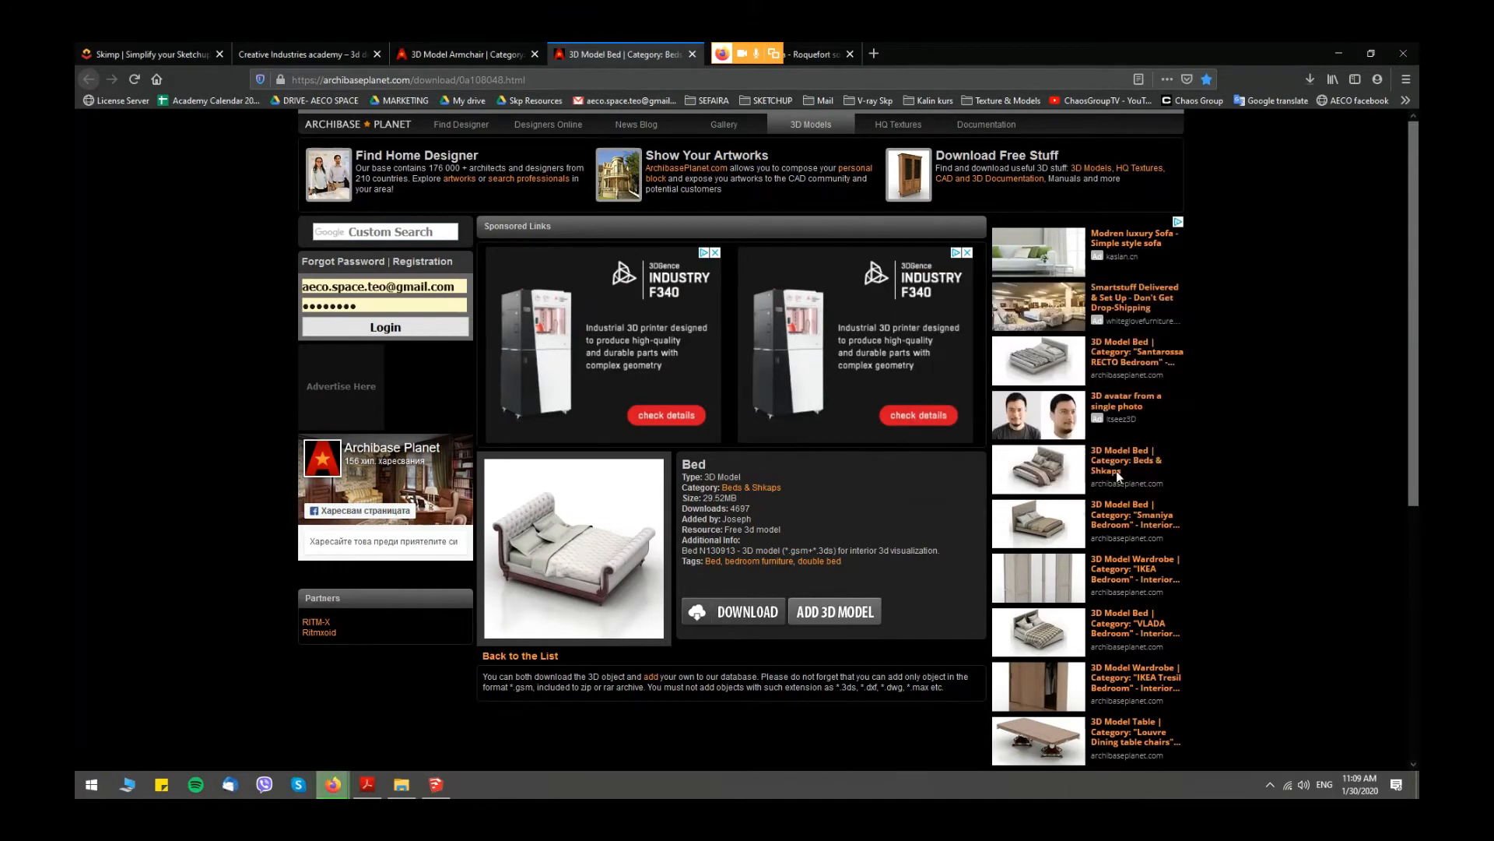
- Copy the downloaded bed ZIP archive from the Downloads folder into the Desktop folder 2
click(1307, 84)
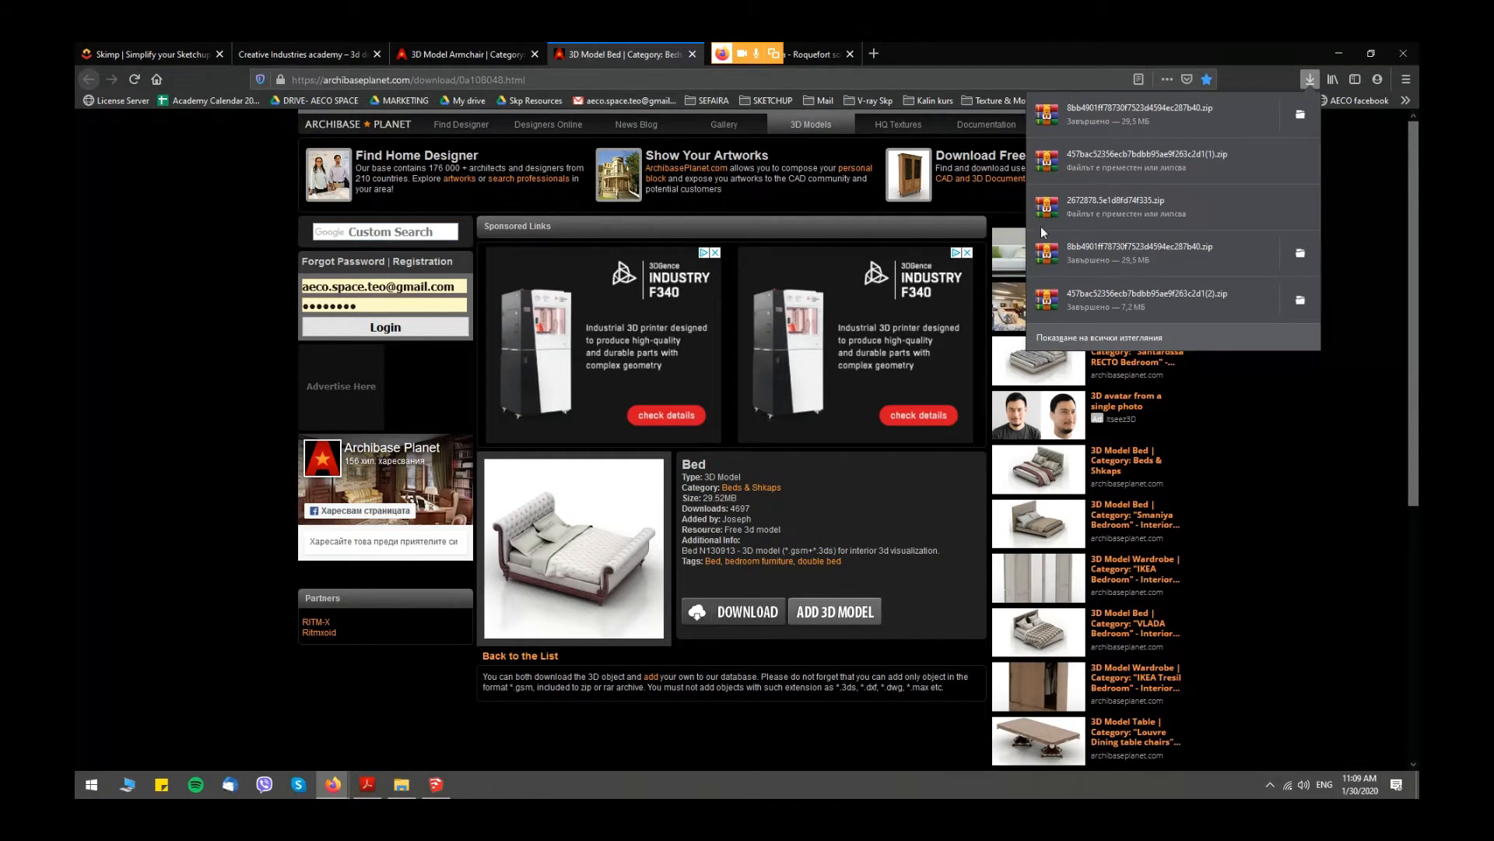
click(1301, 113)
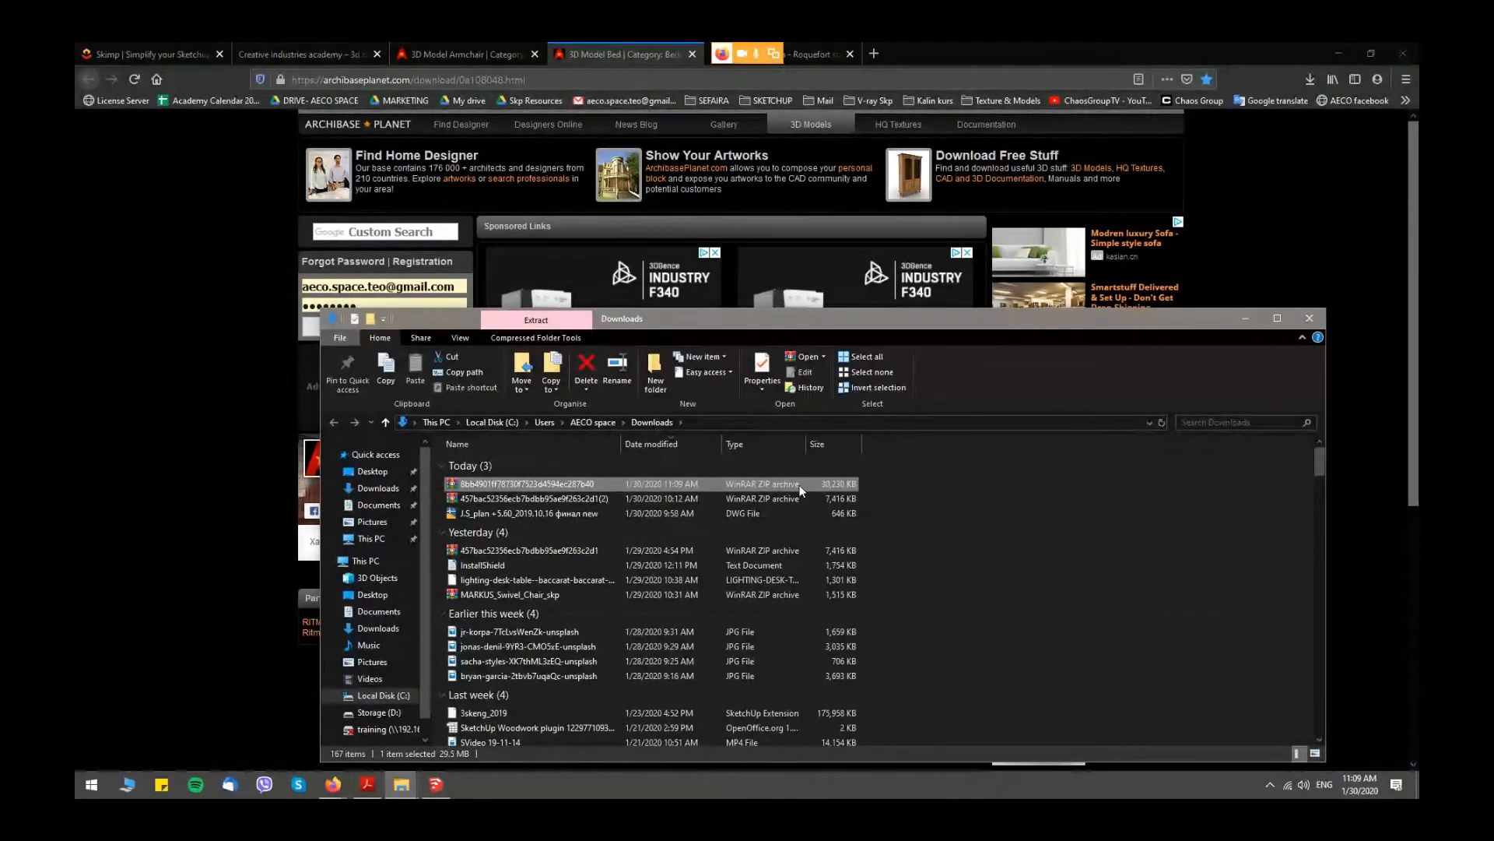
click(372, 471)
double_click(860, 477)
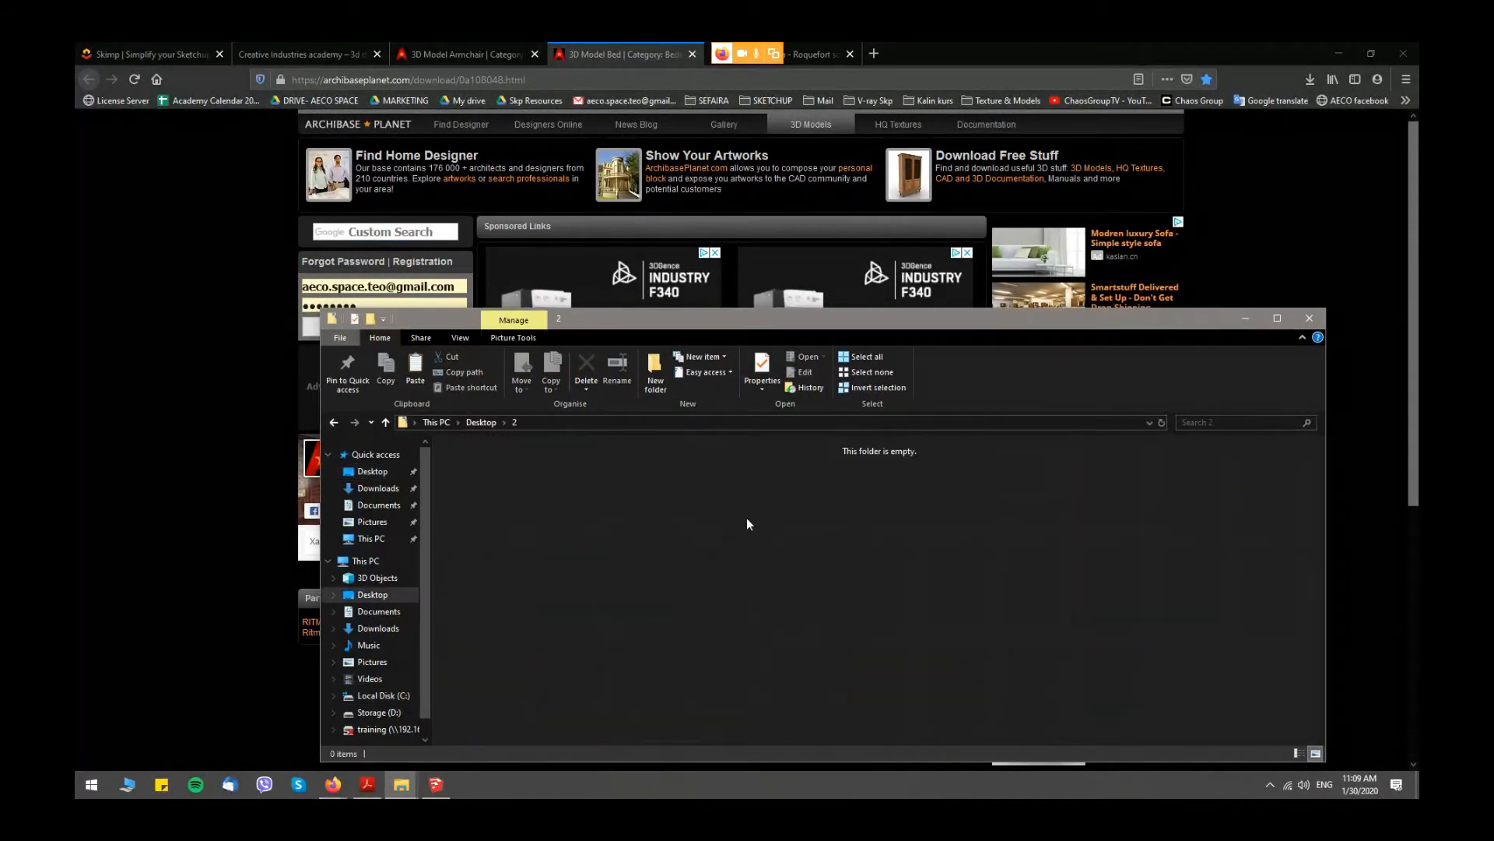
key(ctrl+v)
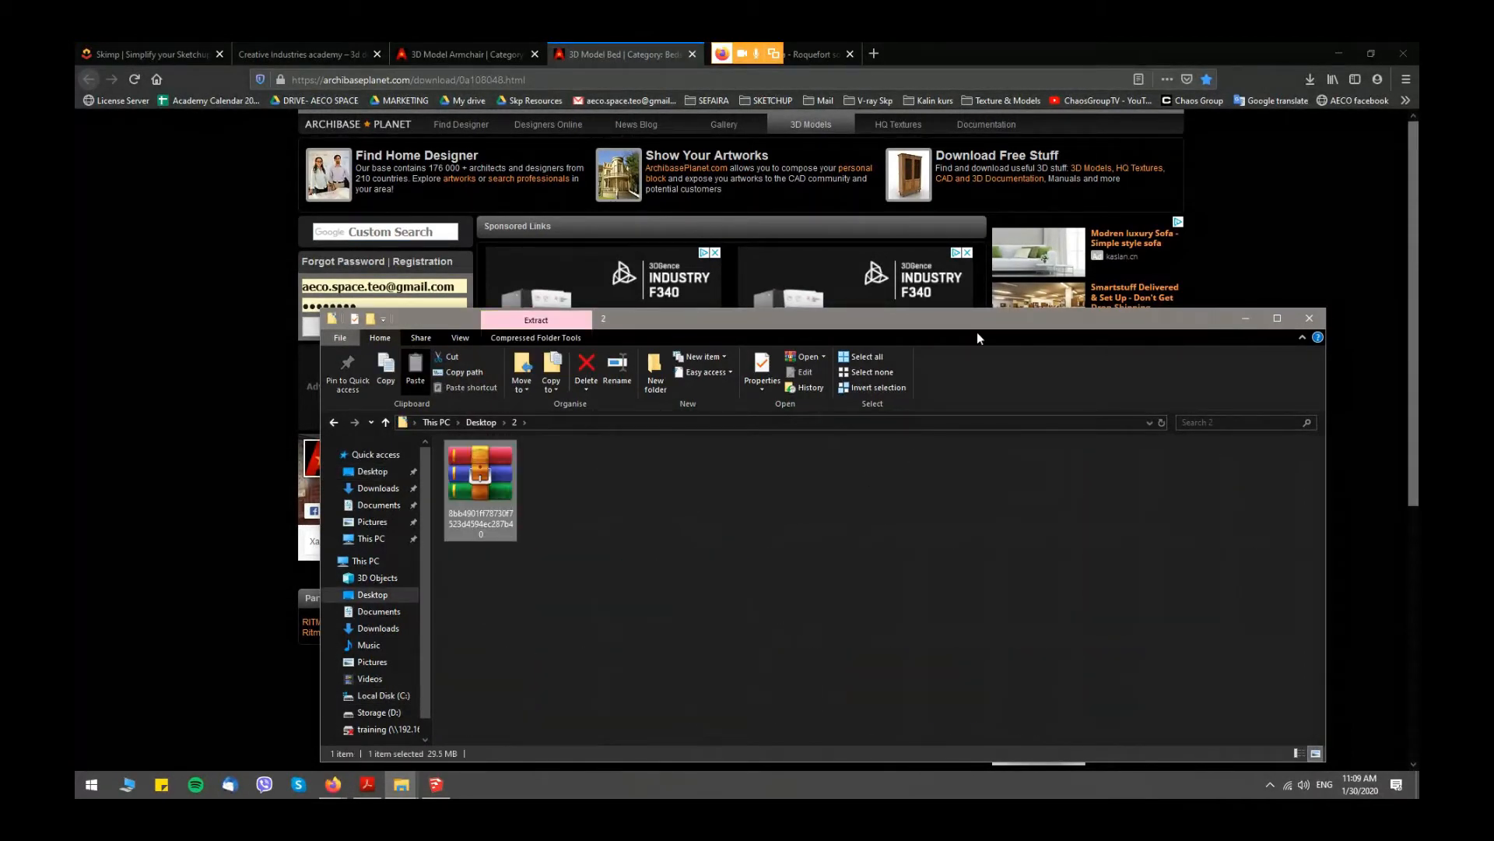
- Extract the bed archive directly into folder 2 and select the Bed N130913 3DS file
click(1277, 319)
right_click(250, 225)
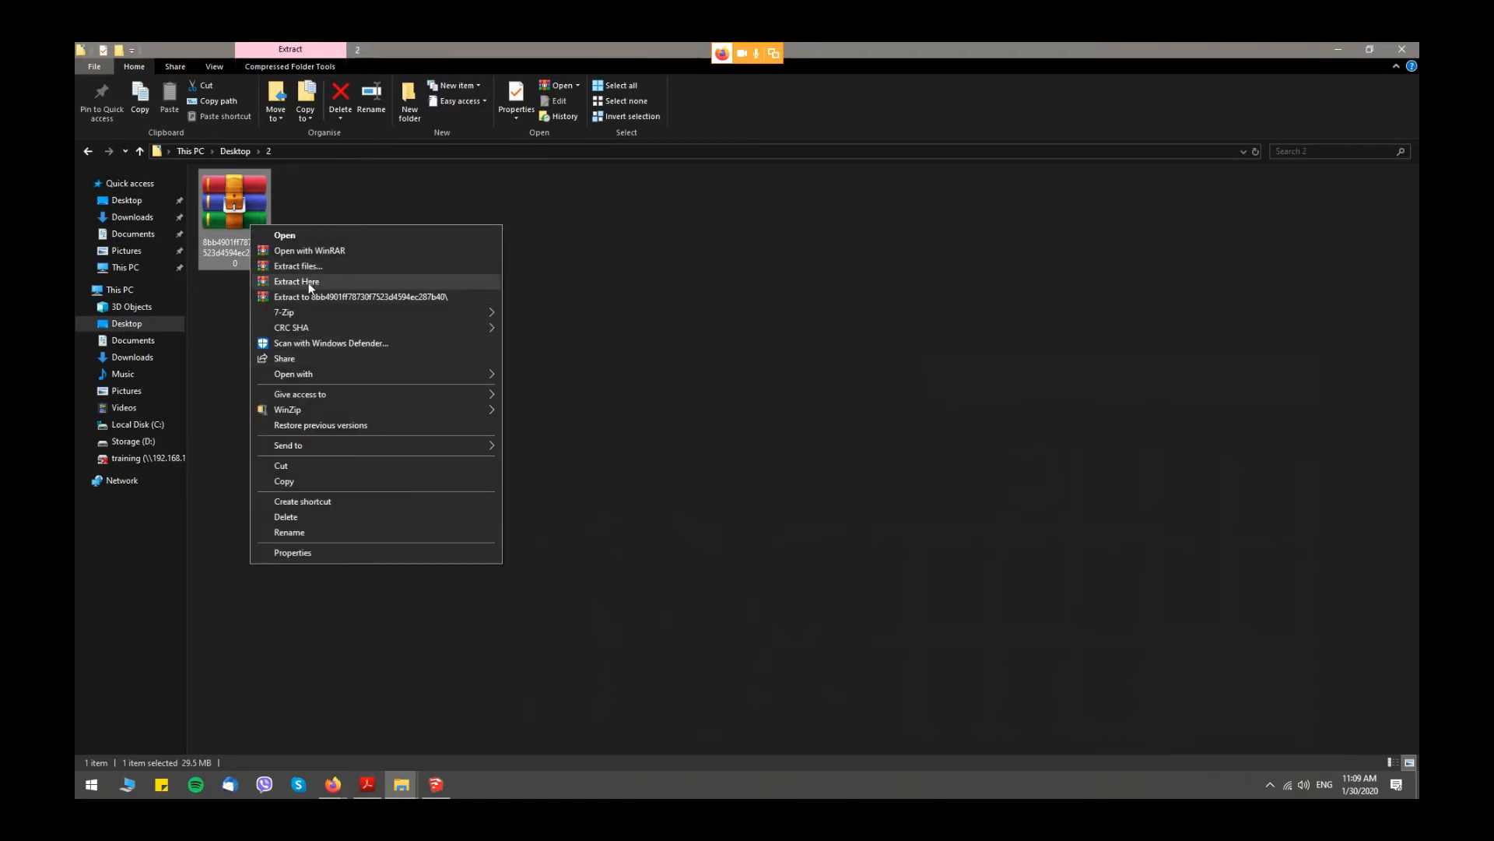
click(308, 282)
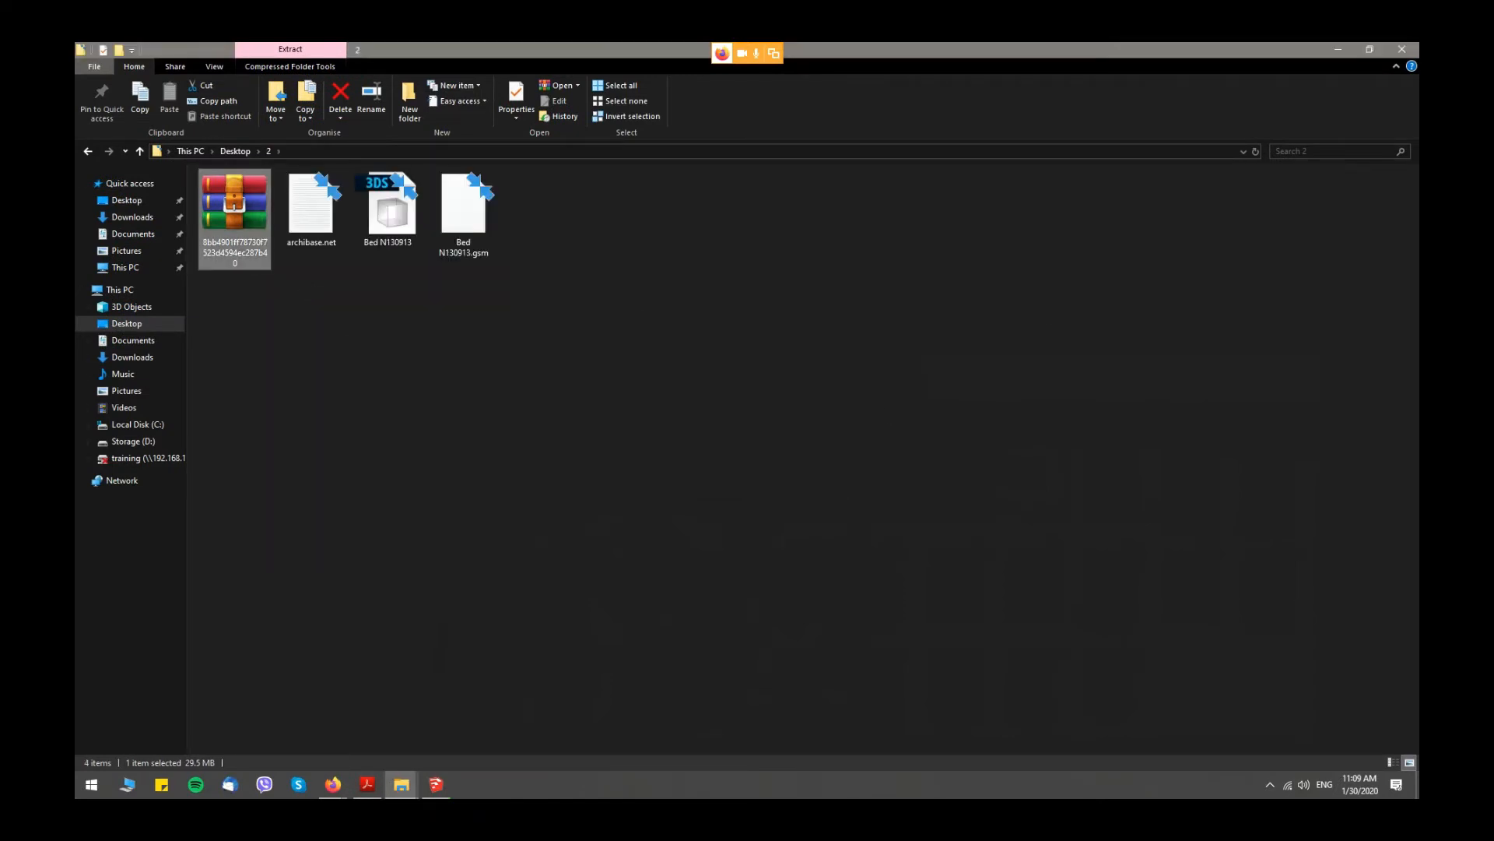
click(393, 218)
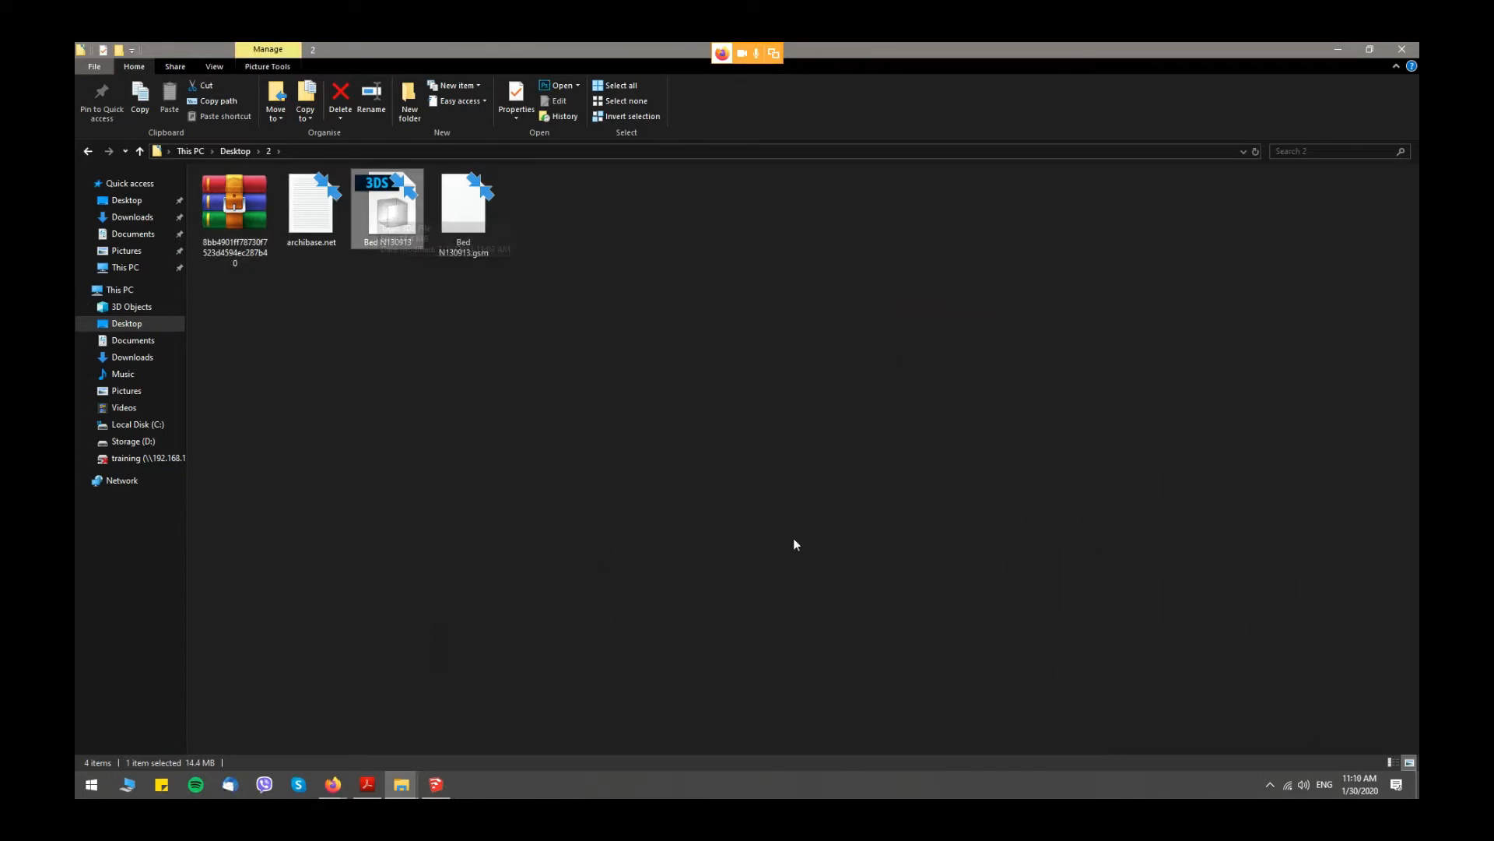
- Switch to SketchUp and load the Bed N130913 3DS file from the Desktop folder 2 into Skimp's import preview
click(444, 792)
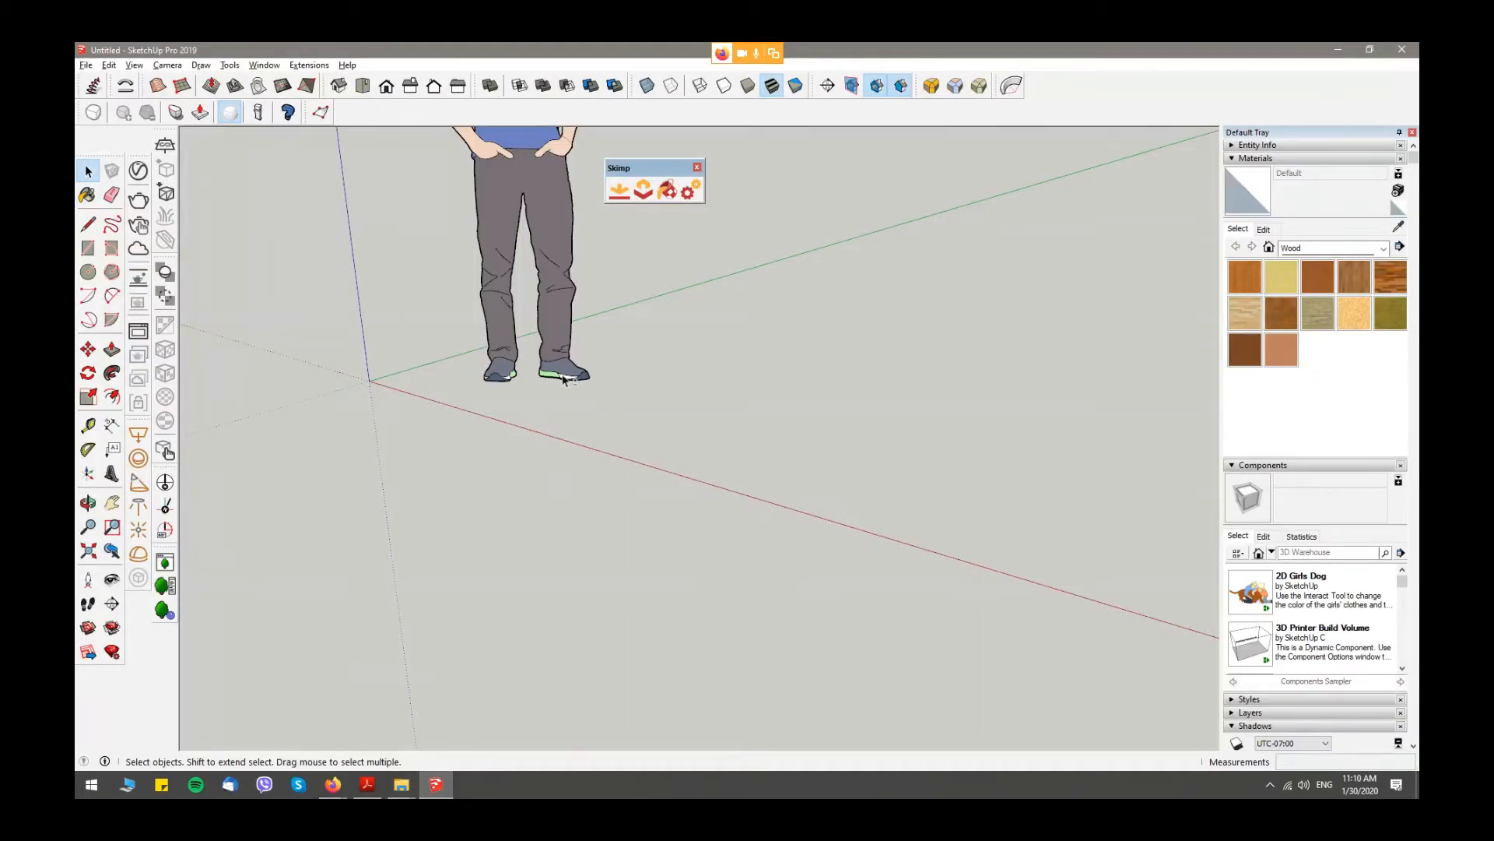
shift+middle_drag(563, 376, 673, 685)
scroll(672, 685, down, 1)
scroll(624, 531, down, 2)
middle_drag(713, 608, 717, 433)
drag(608, 161, 1066, 127)
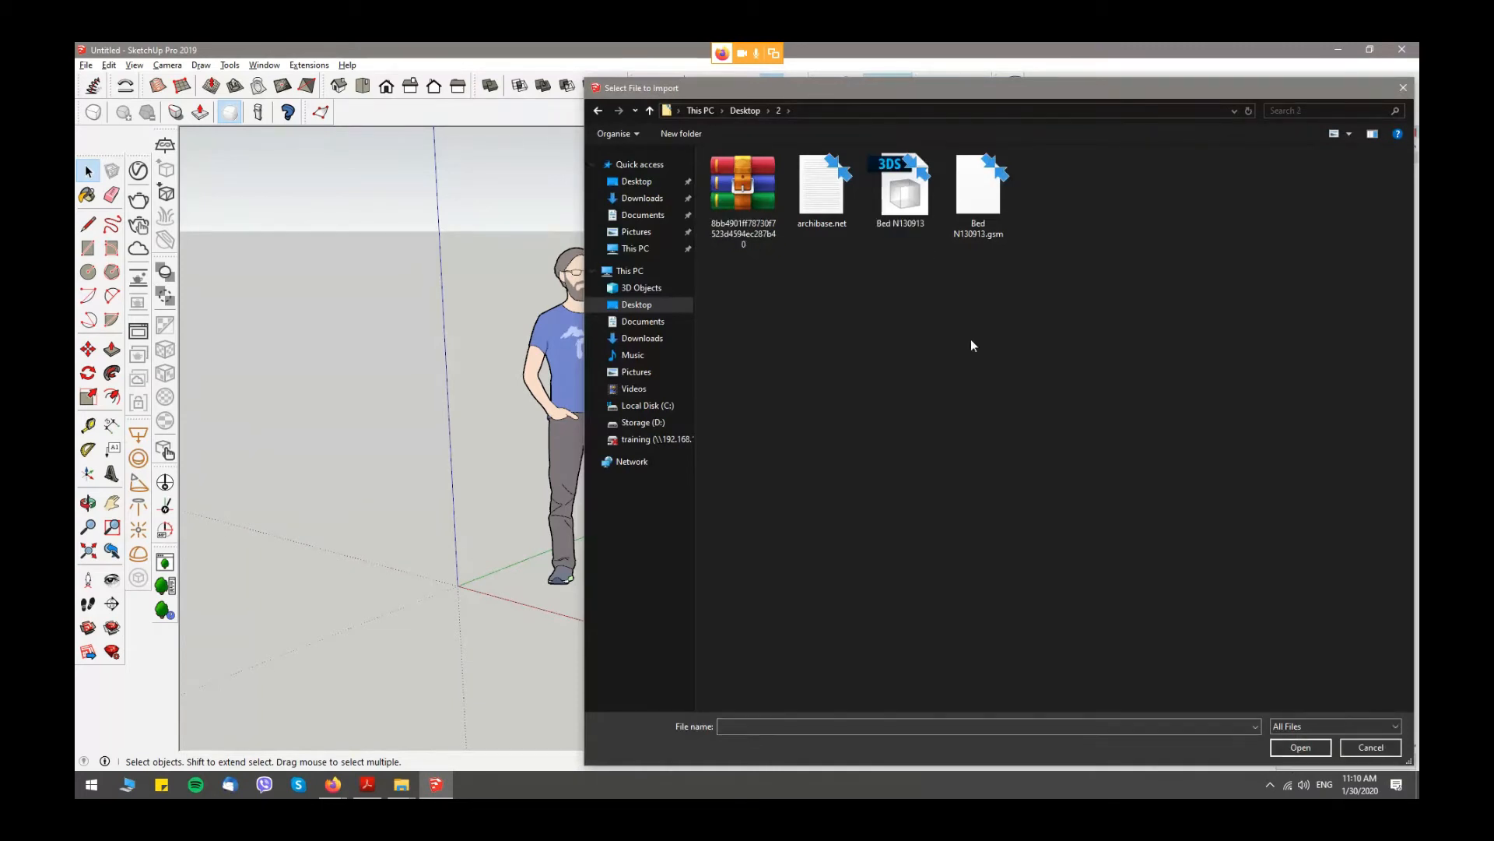
click(918, 226)
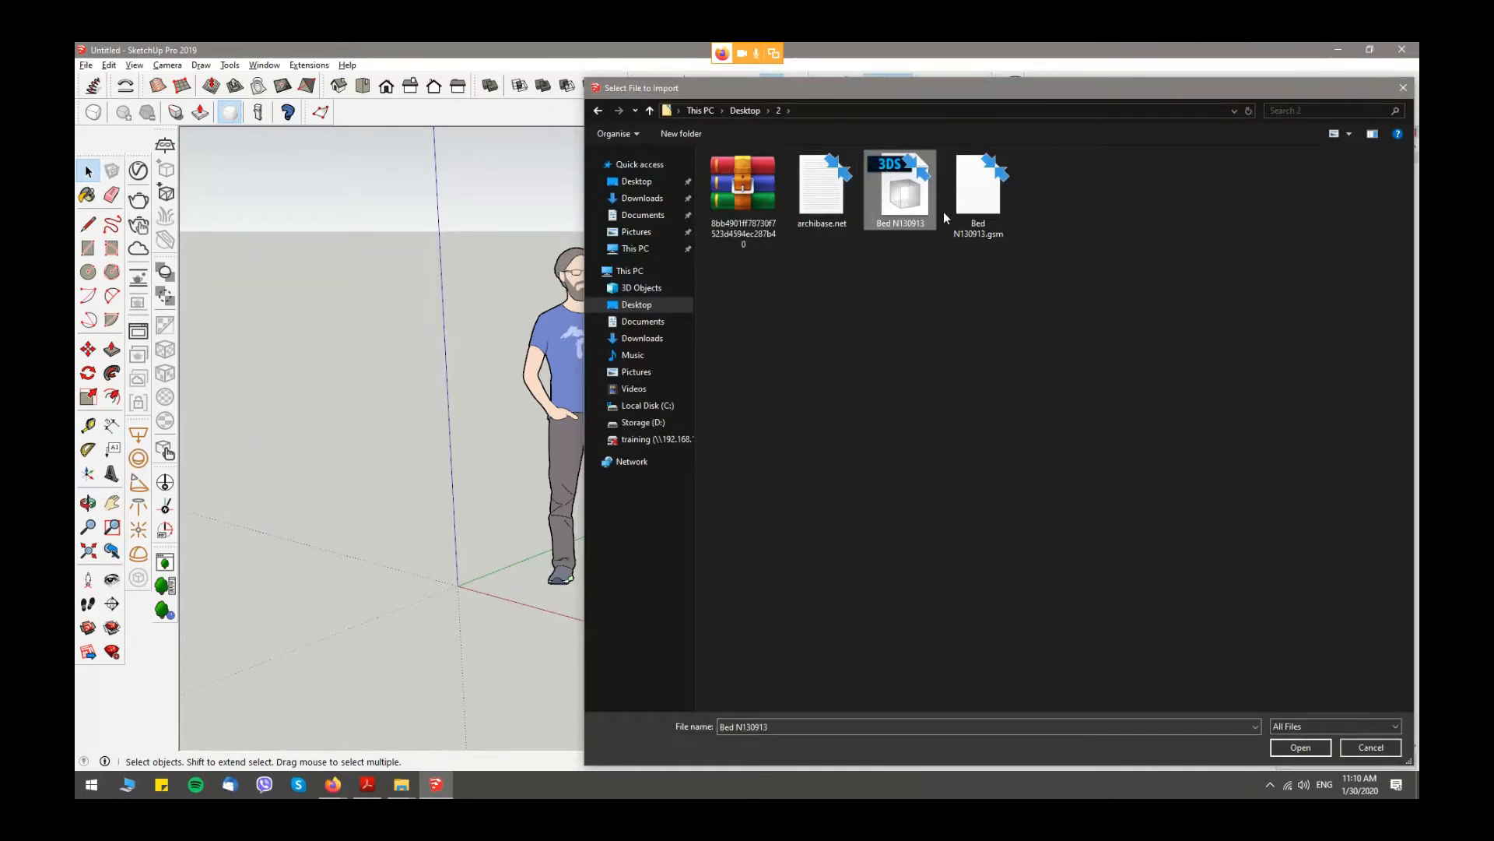
click(1321, 730)
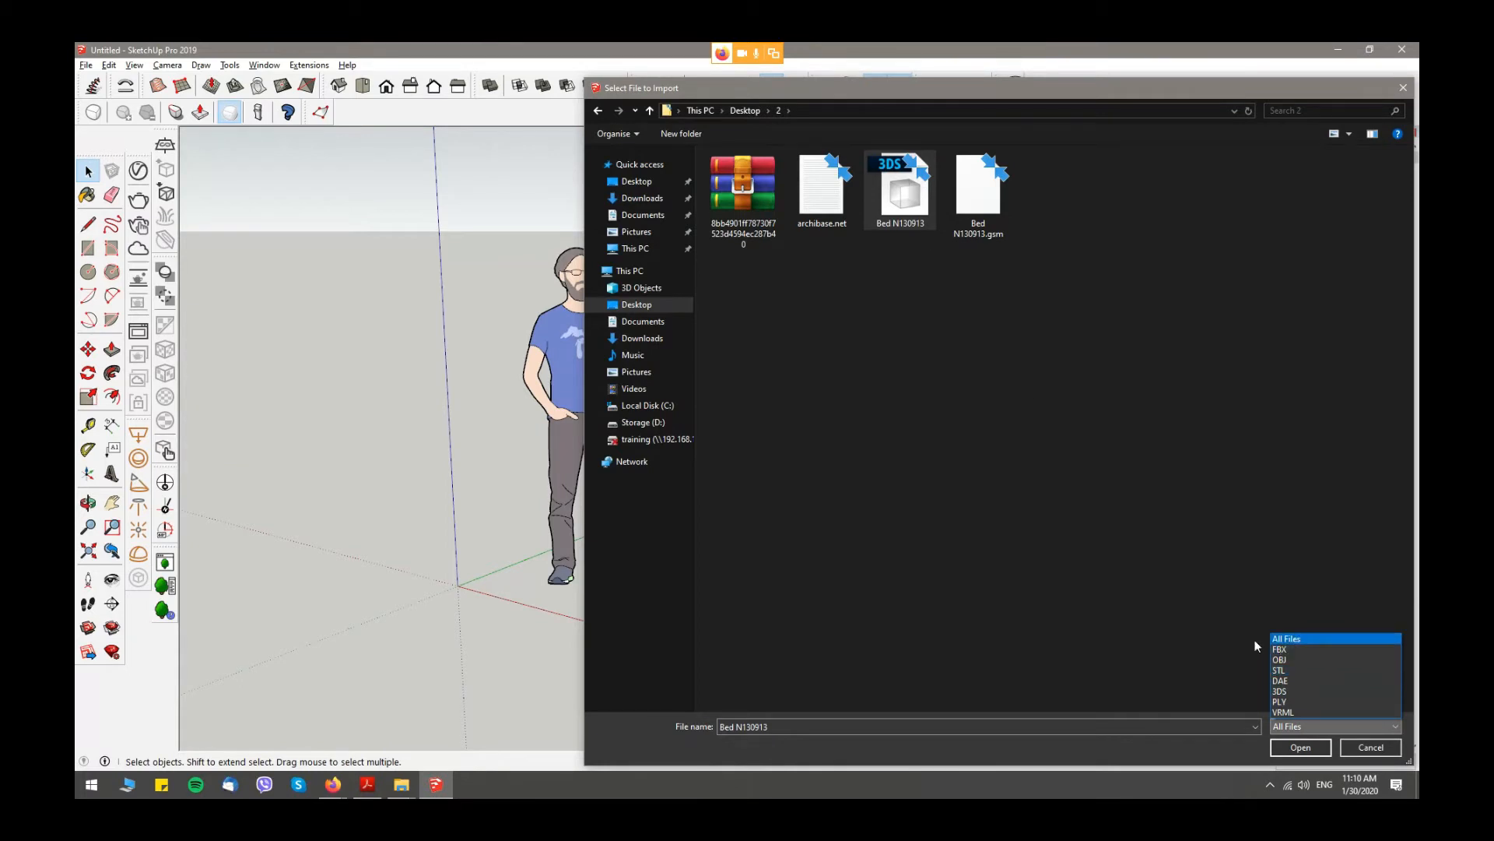
click(1297, 640)
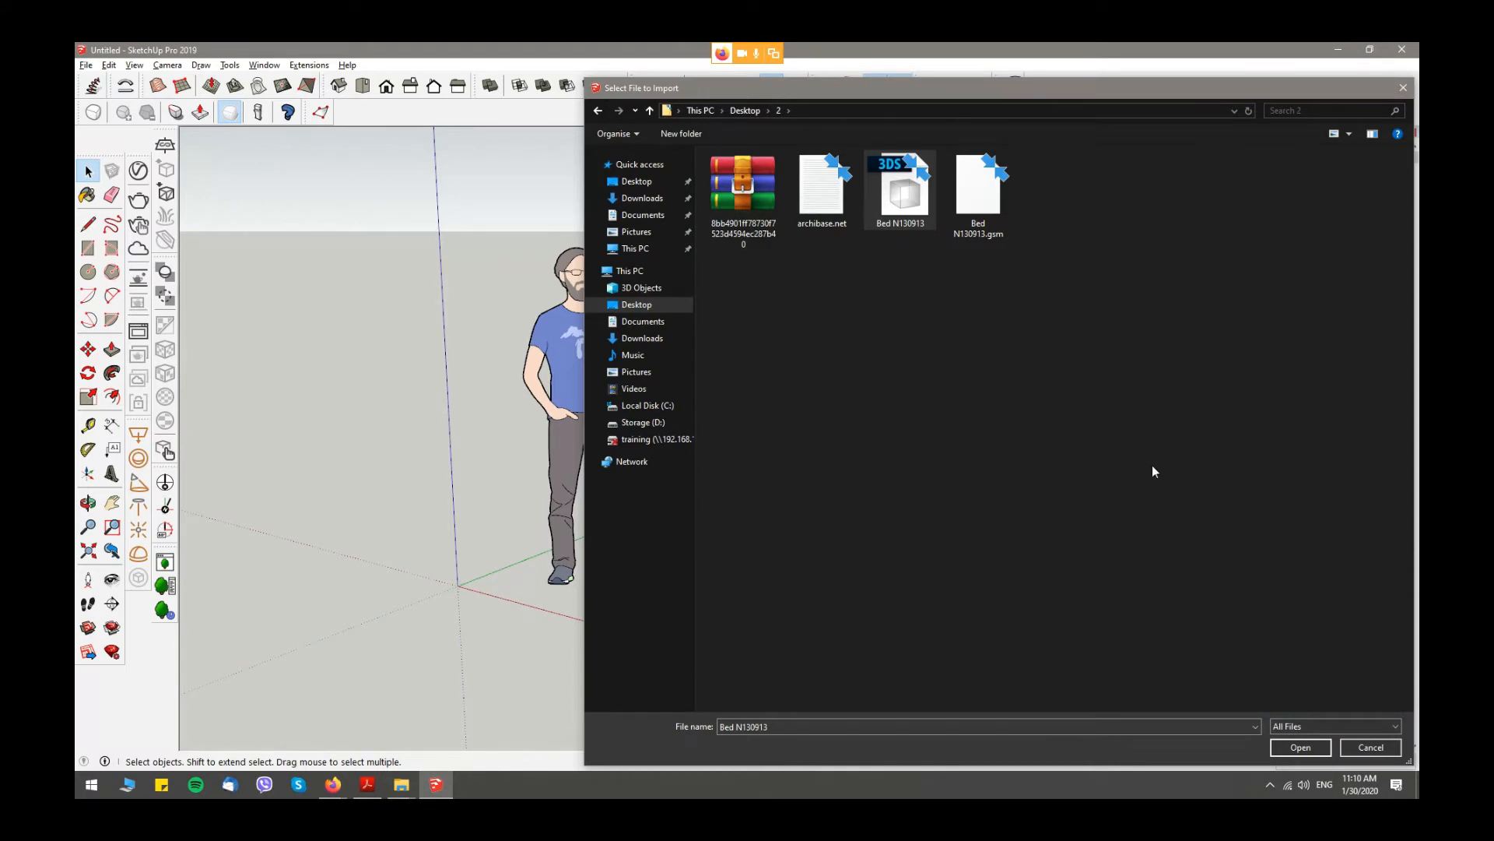
click(1299, 748)
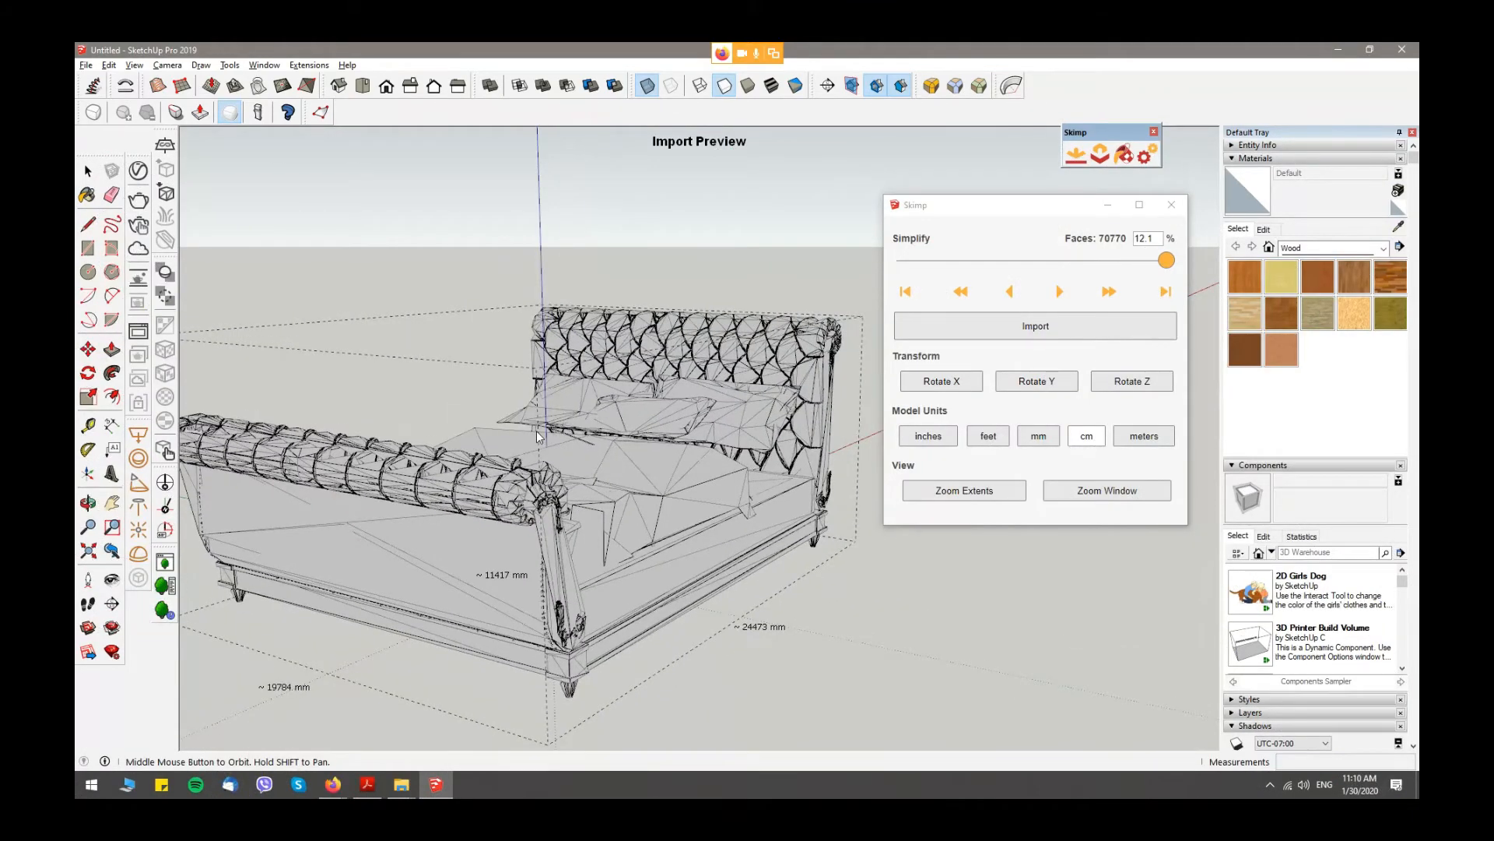
- Examine the bed's mesh in the import preview and reposition the Skimp simplification window
shift+middle_drag(537, 433, 637, 404)
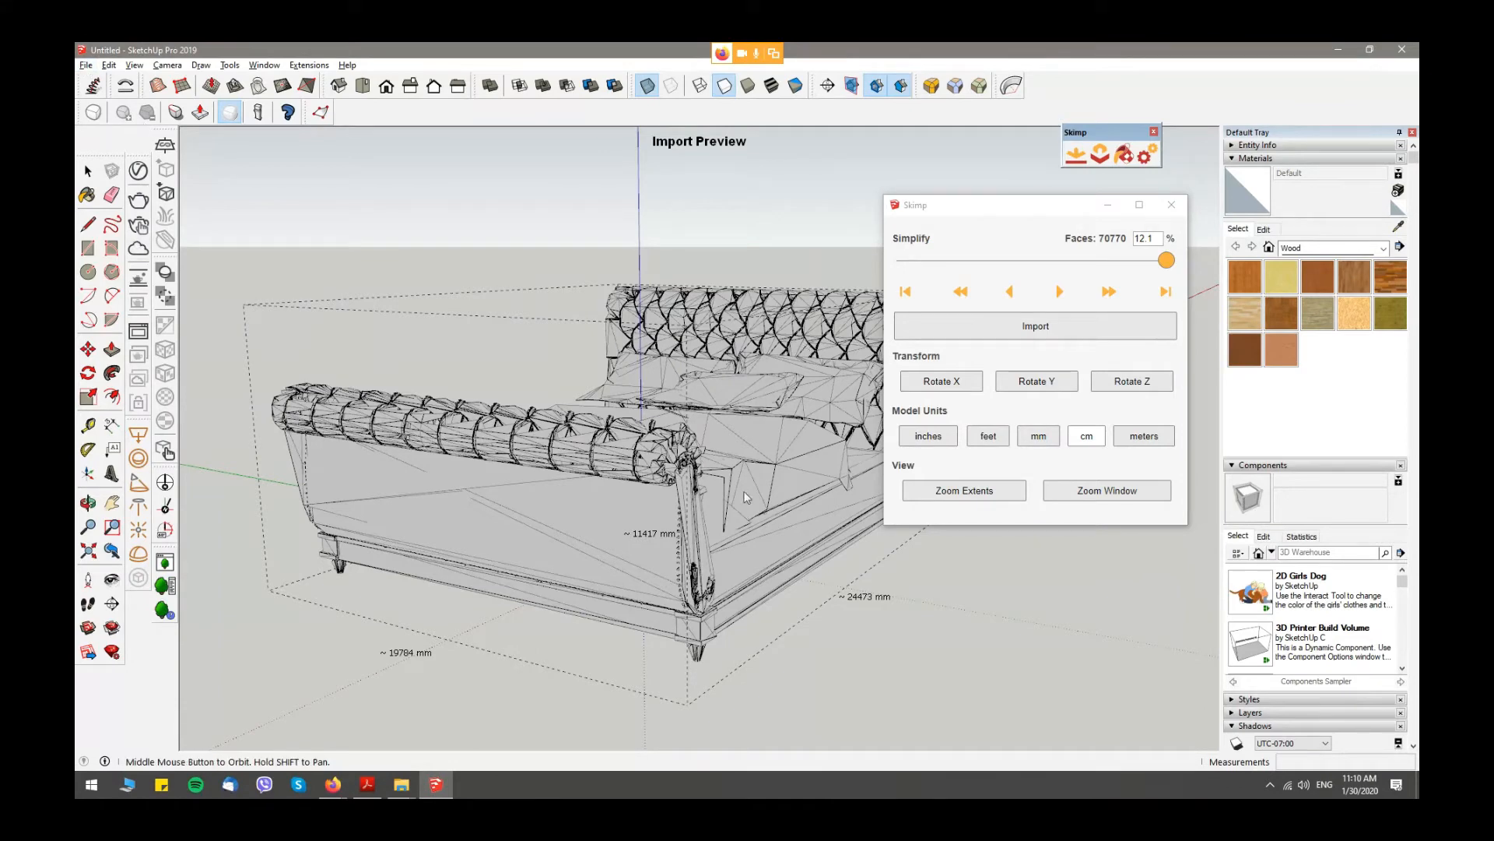
scroll(806, 376, up, 2)
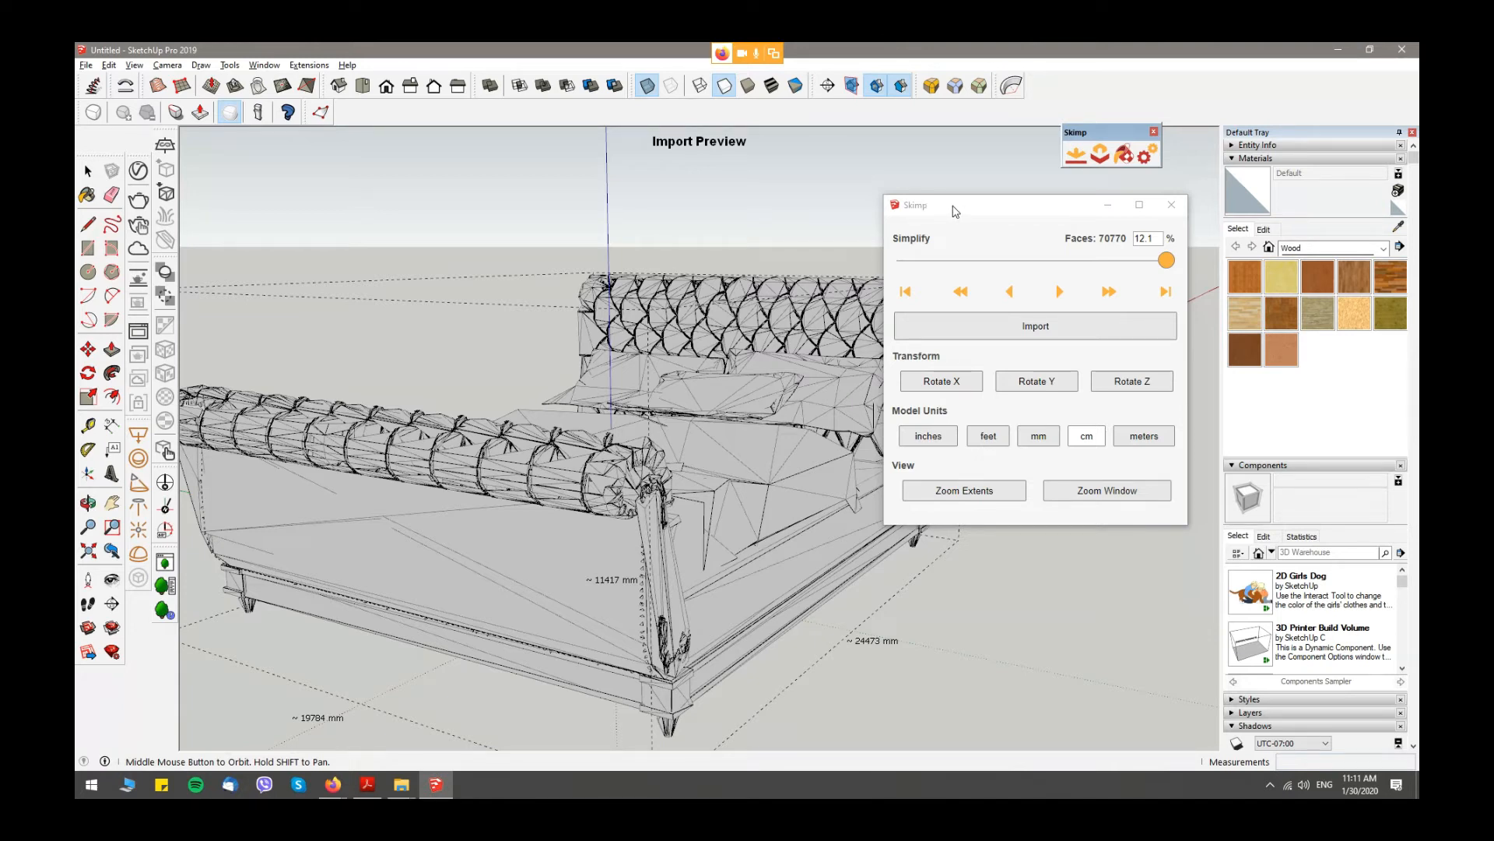
drag(955, 211, 913, 193)
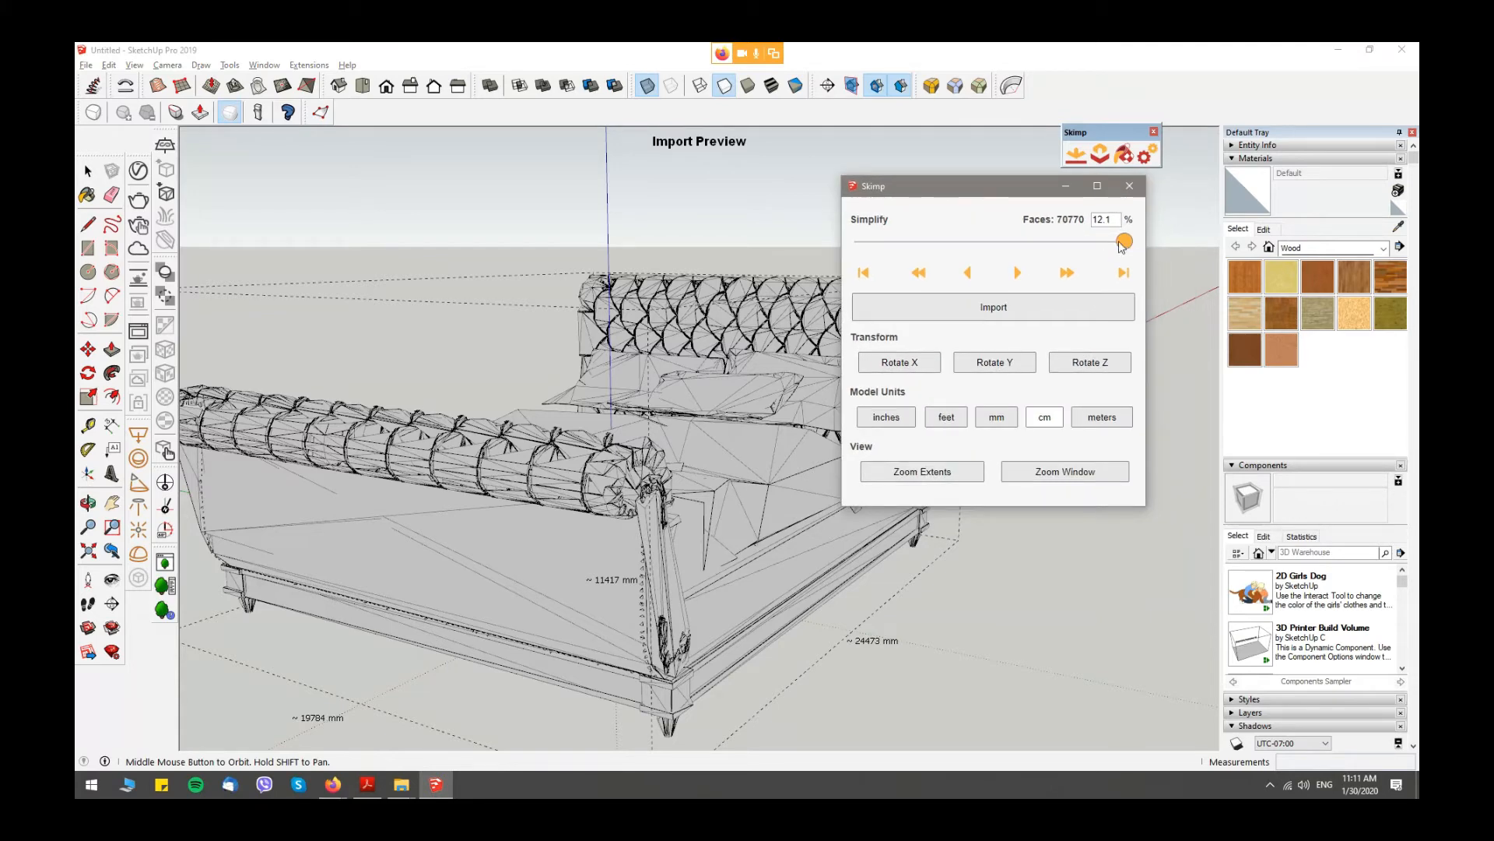
- Compare the bed's import preview at simplification levels of 17.3%, 100% and 68.5%
drag(1124, 242, 1105, 241)
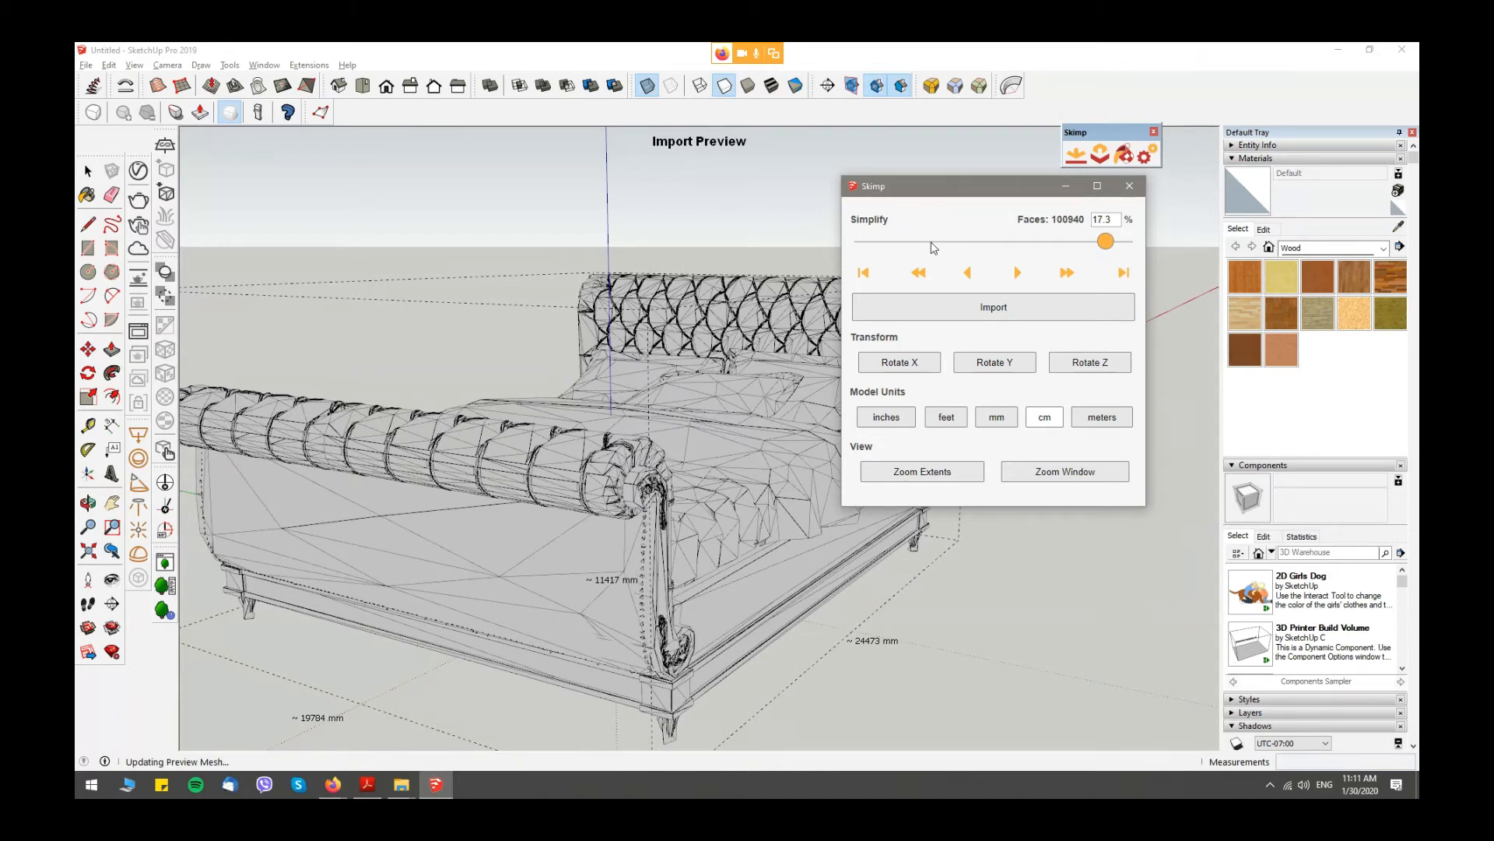
drag(1105, 242, 862, 242)
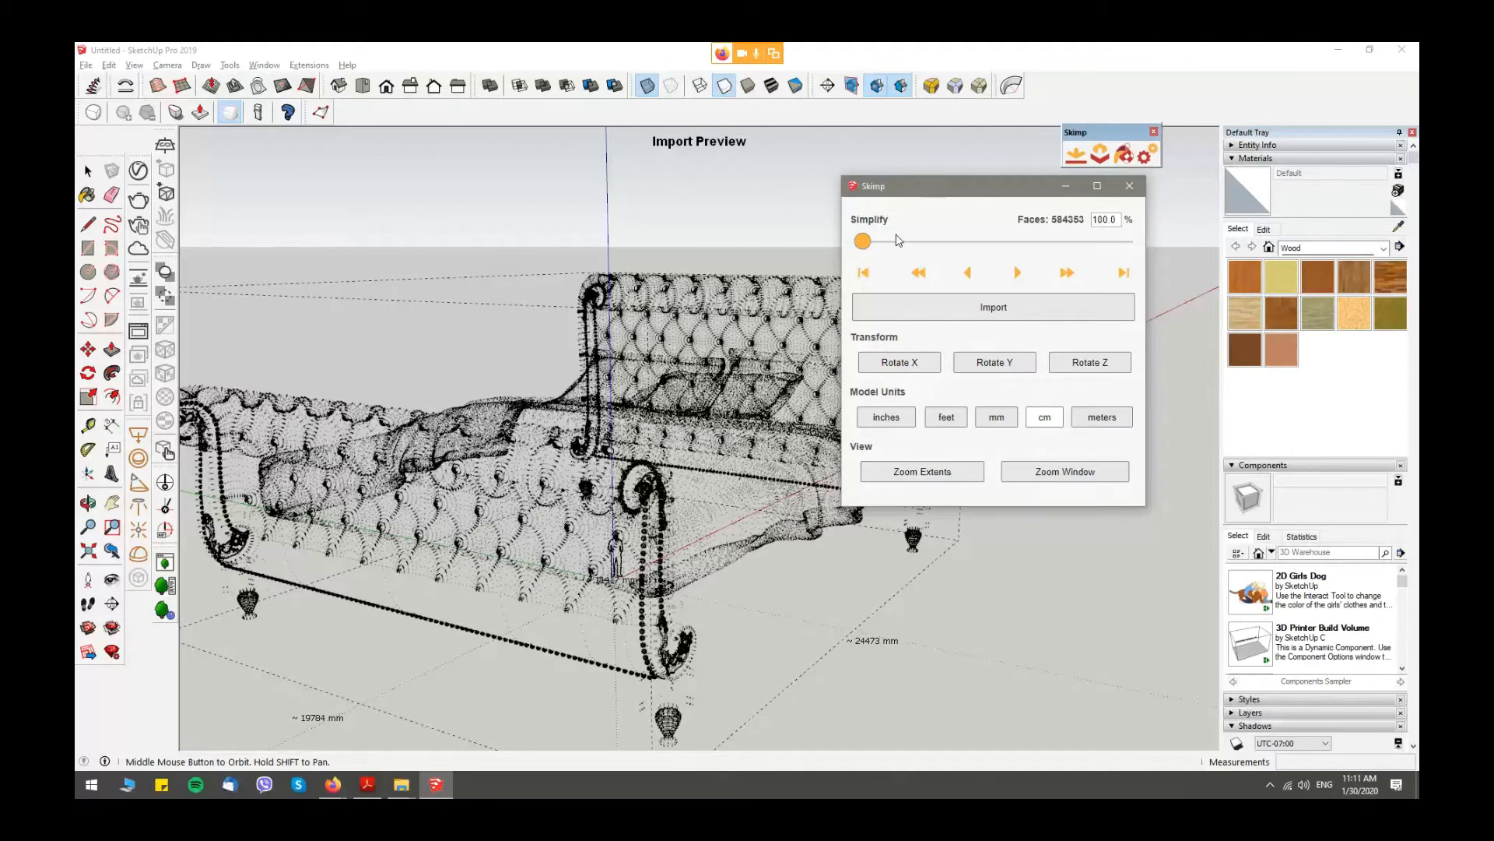
middle_drag(493, 398, 792, 357)
drag(869, 246, 940, 247)
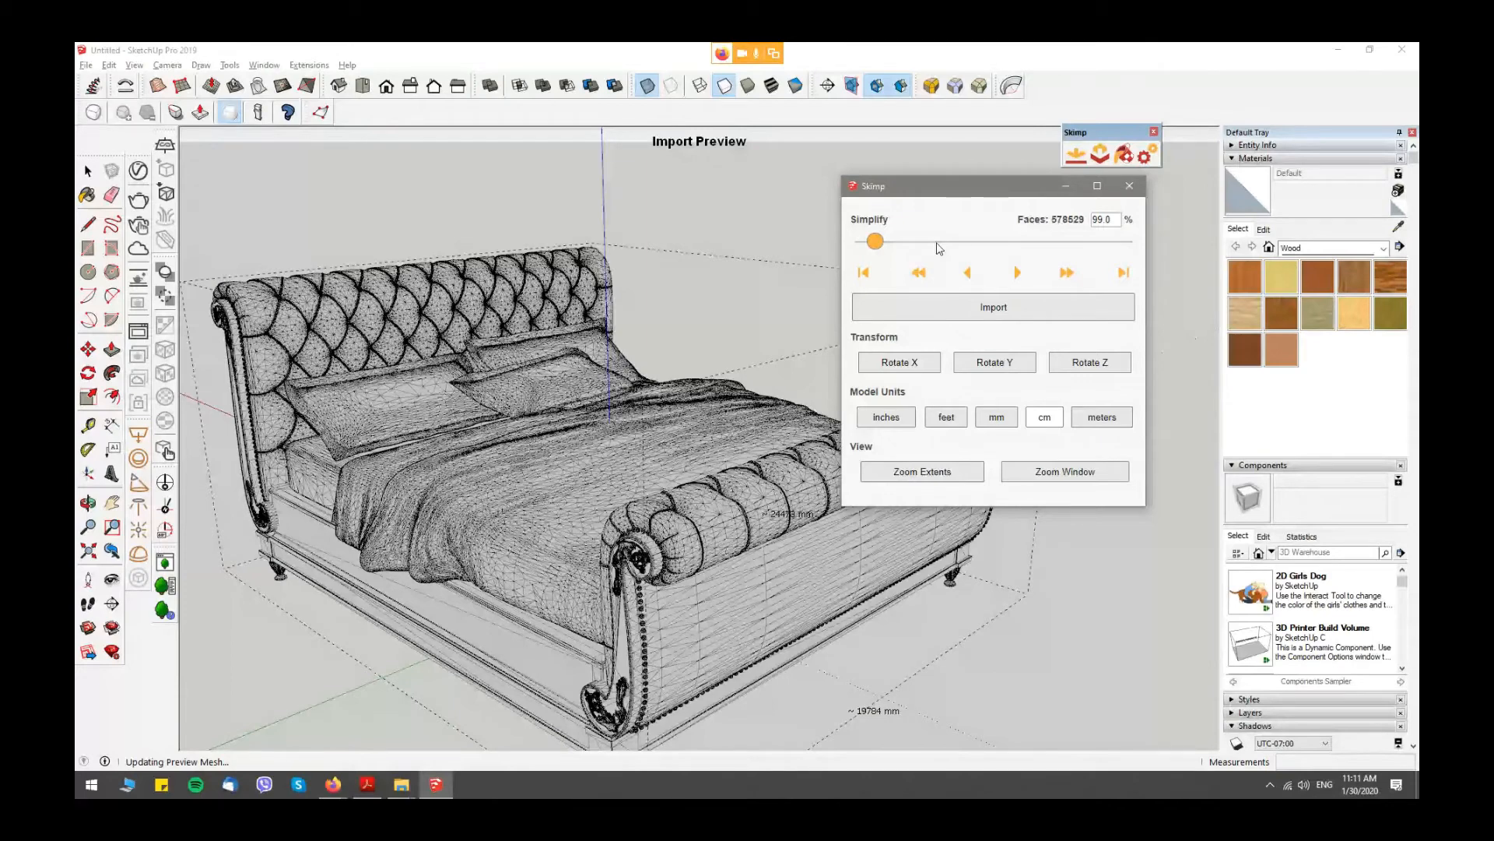
drag(939, 248, 954, 248)
scroll(549, 382, up, 1)
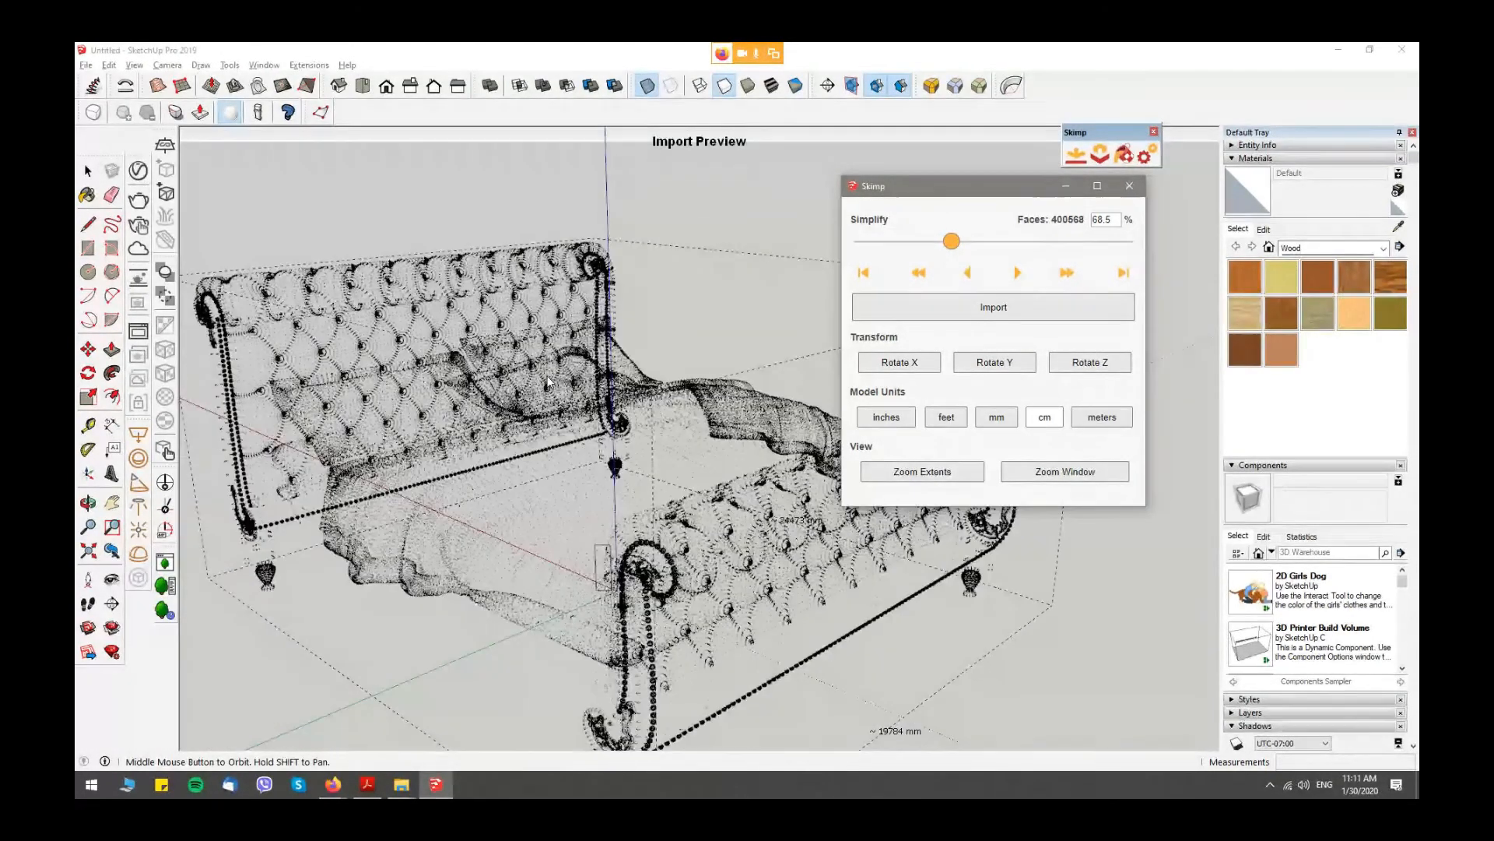
- Reduce the bed preview to 35.2% of its faces and set the model units to mm
click(996, 416)
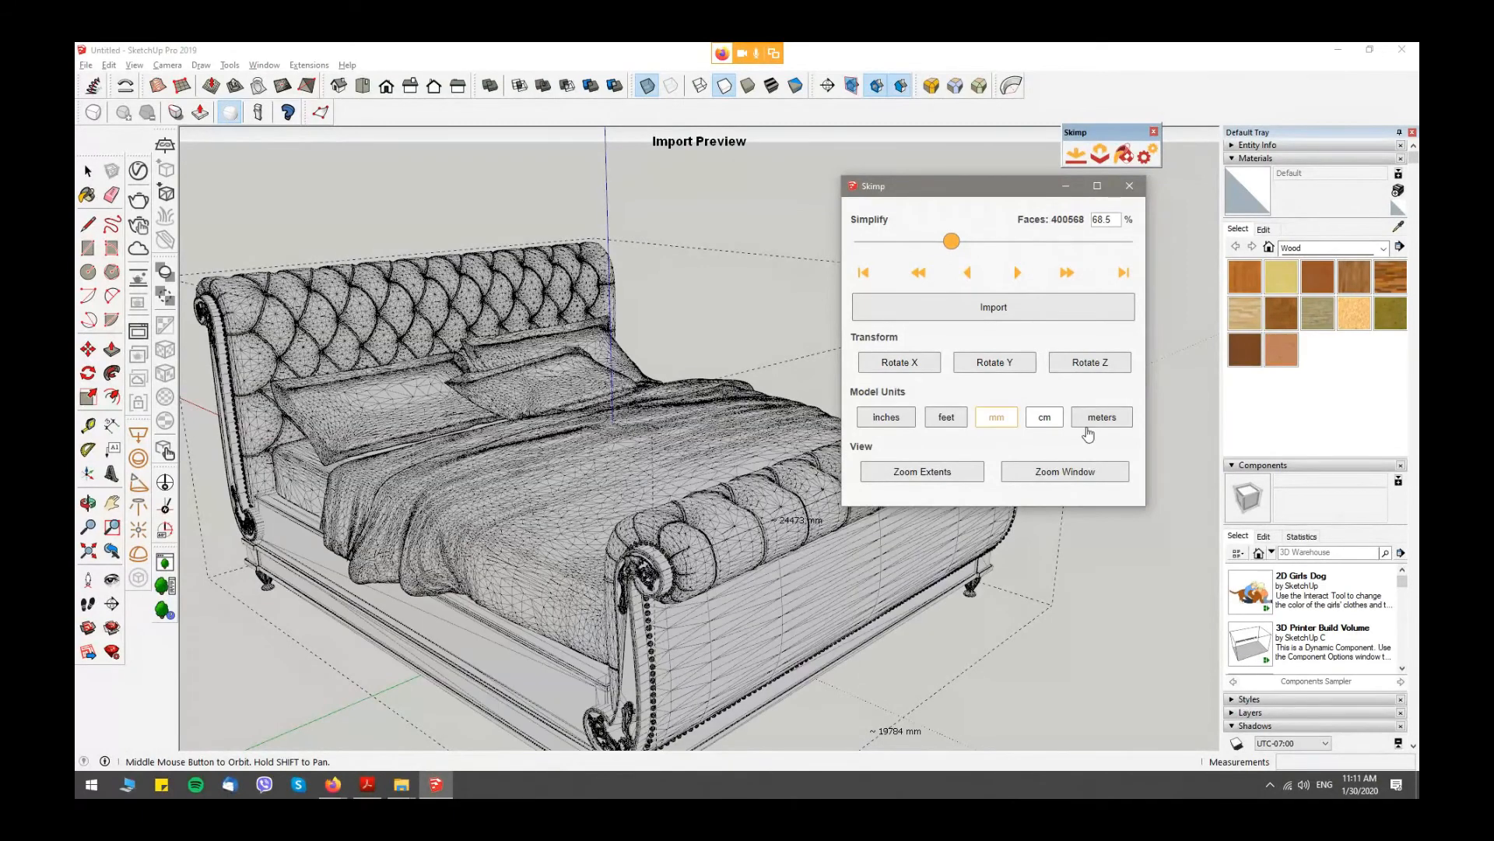
click(1097, 419)
click(1016, 242)
drag(1032, 246, 1053, 246)
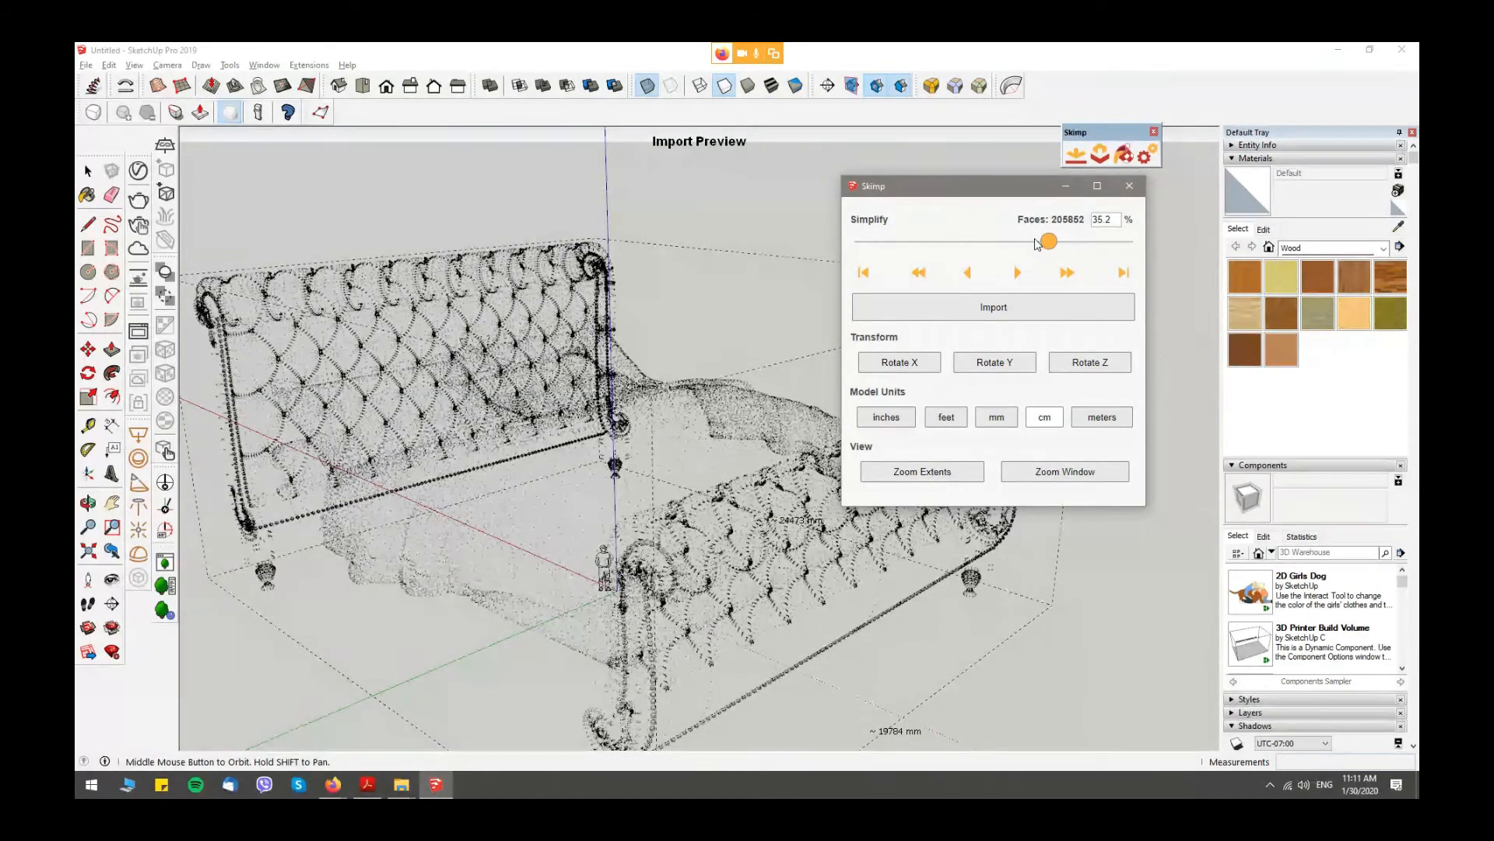
middle_drag(785, 603, 792, 544)
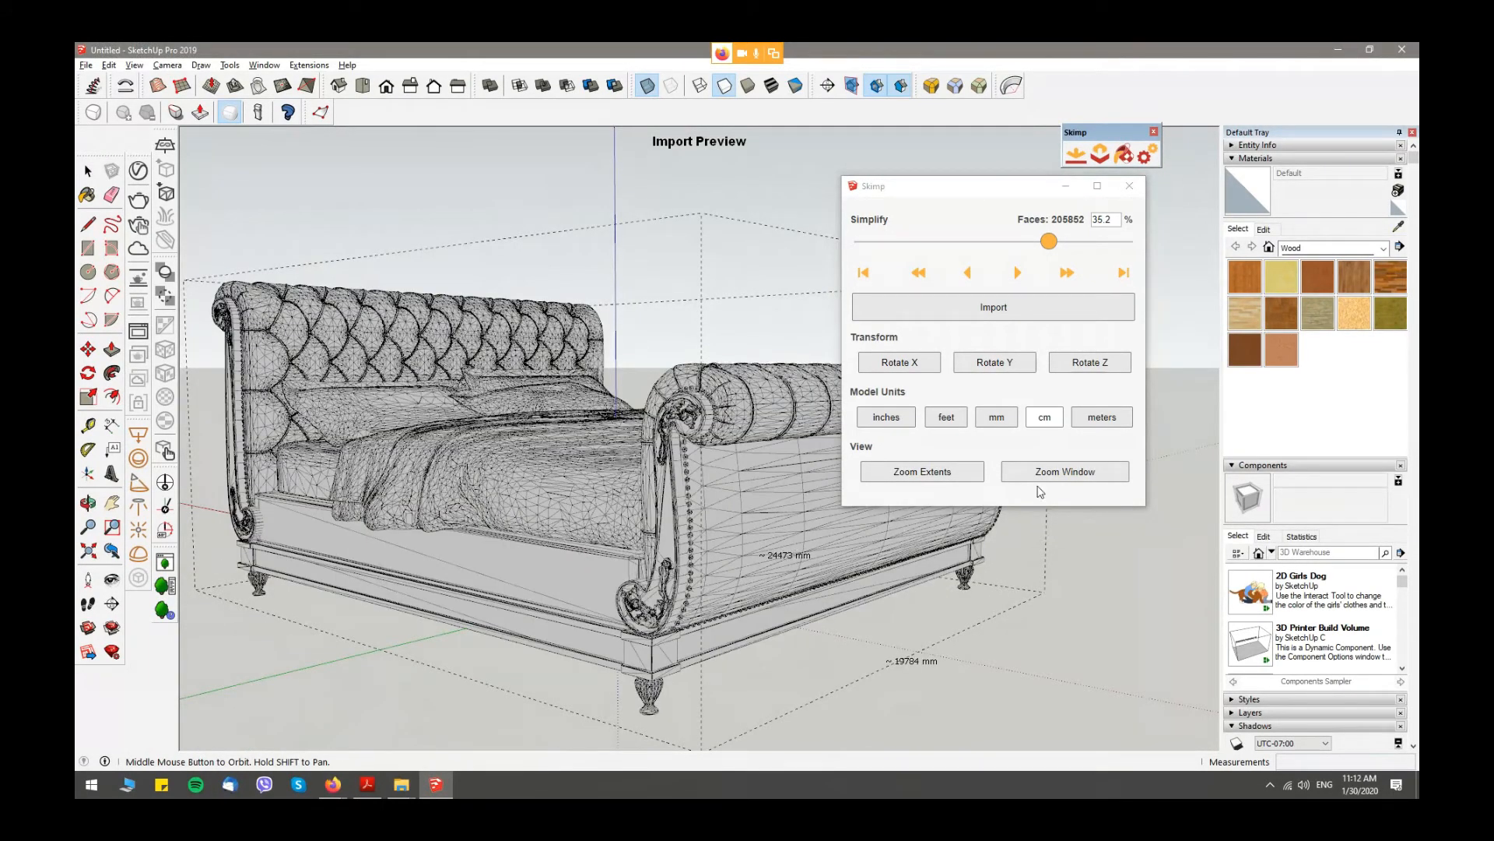
click(1006, 423)
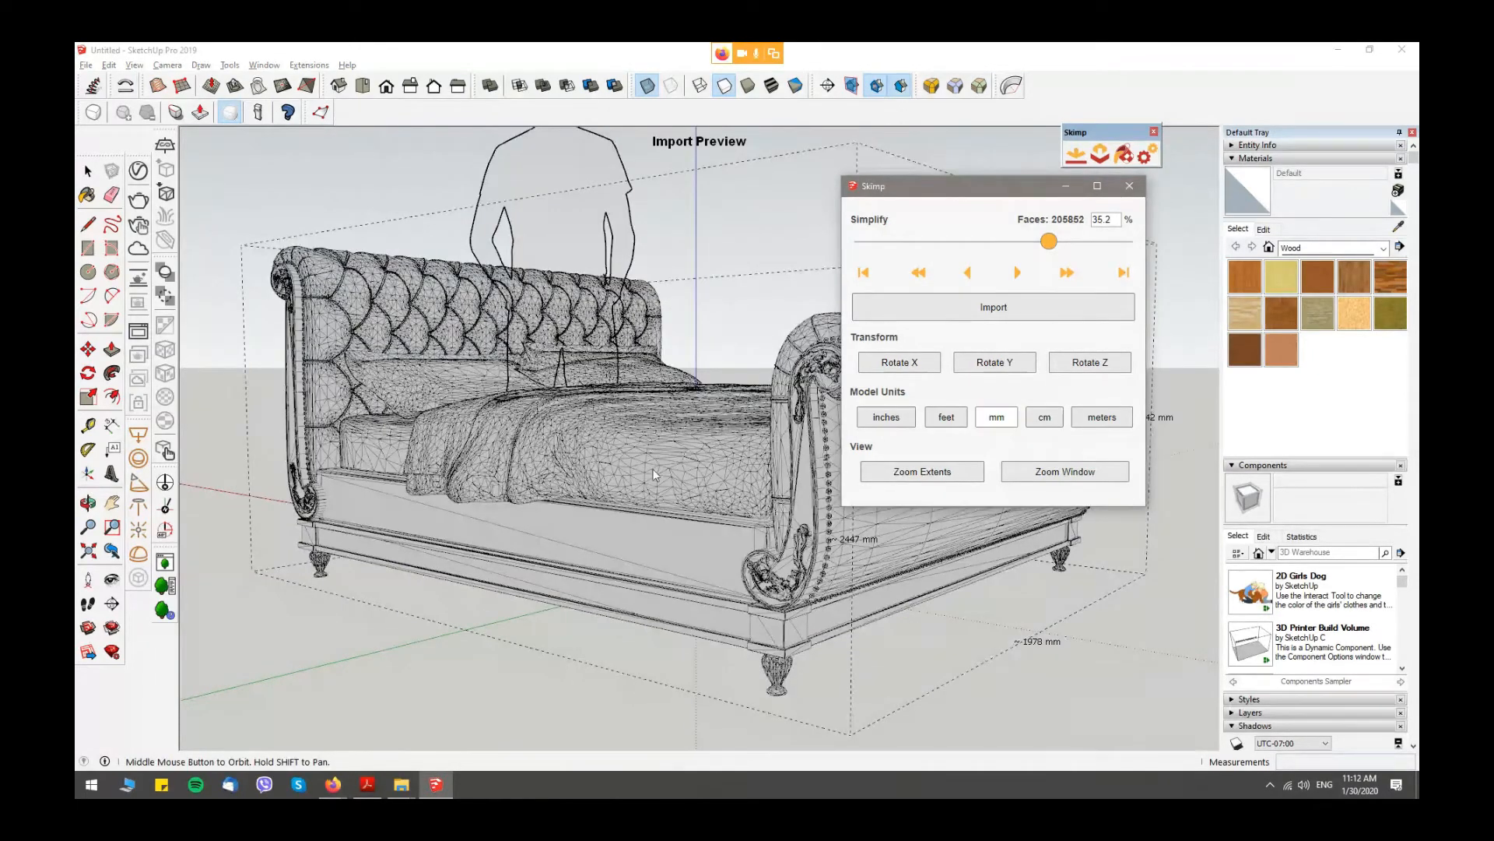
click(650, 442)
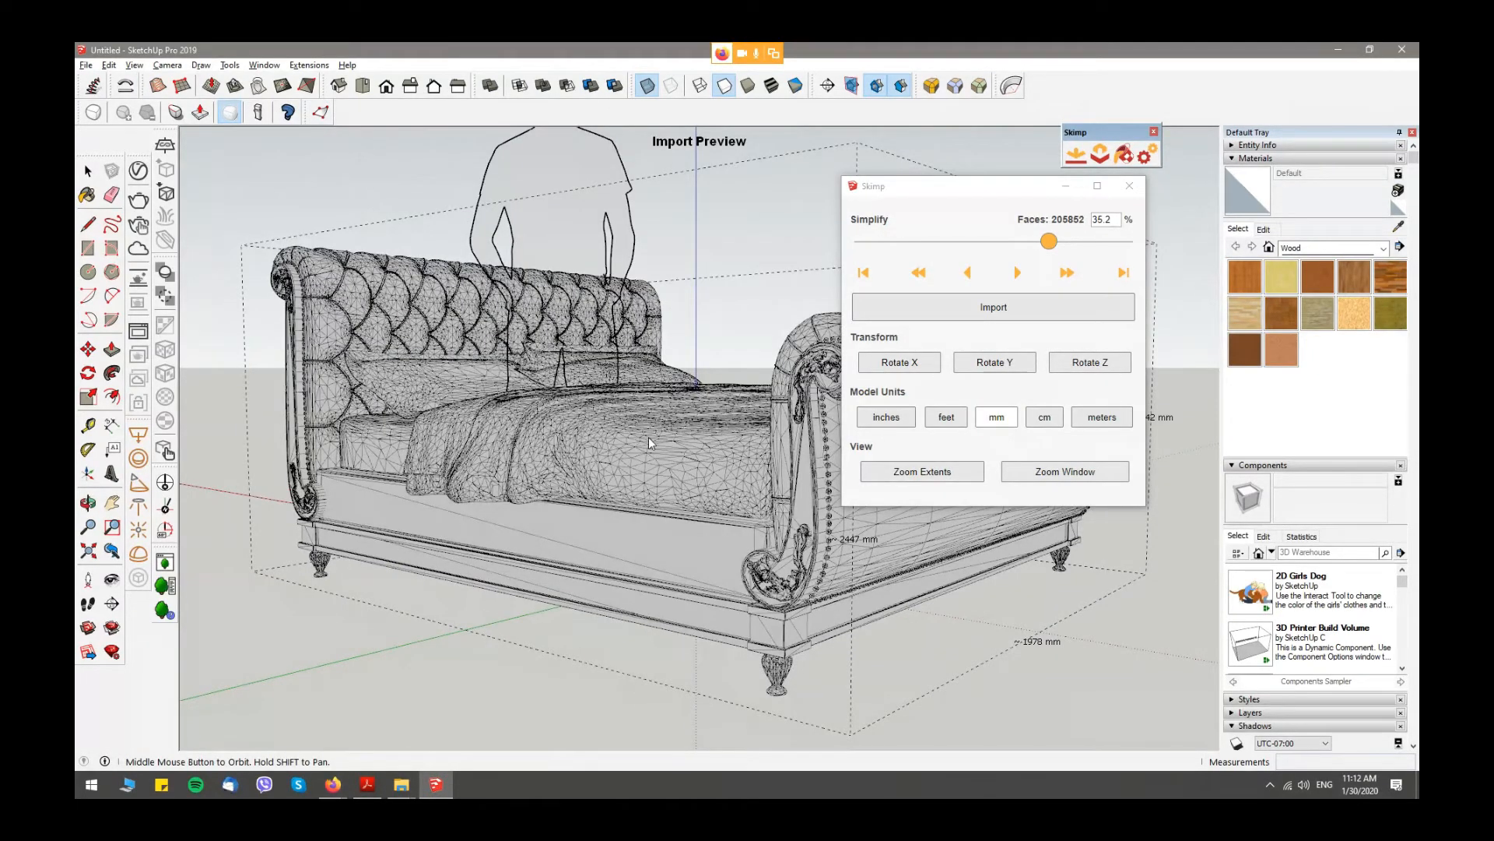
- Reduce the bed to 23.3% of its faces and import it into the model
scroll(648, 443, down, 3)
middle_drag(649, 443, 550, 295)
drag(1059, 243, 1086, 243)
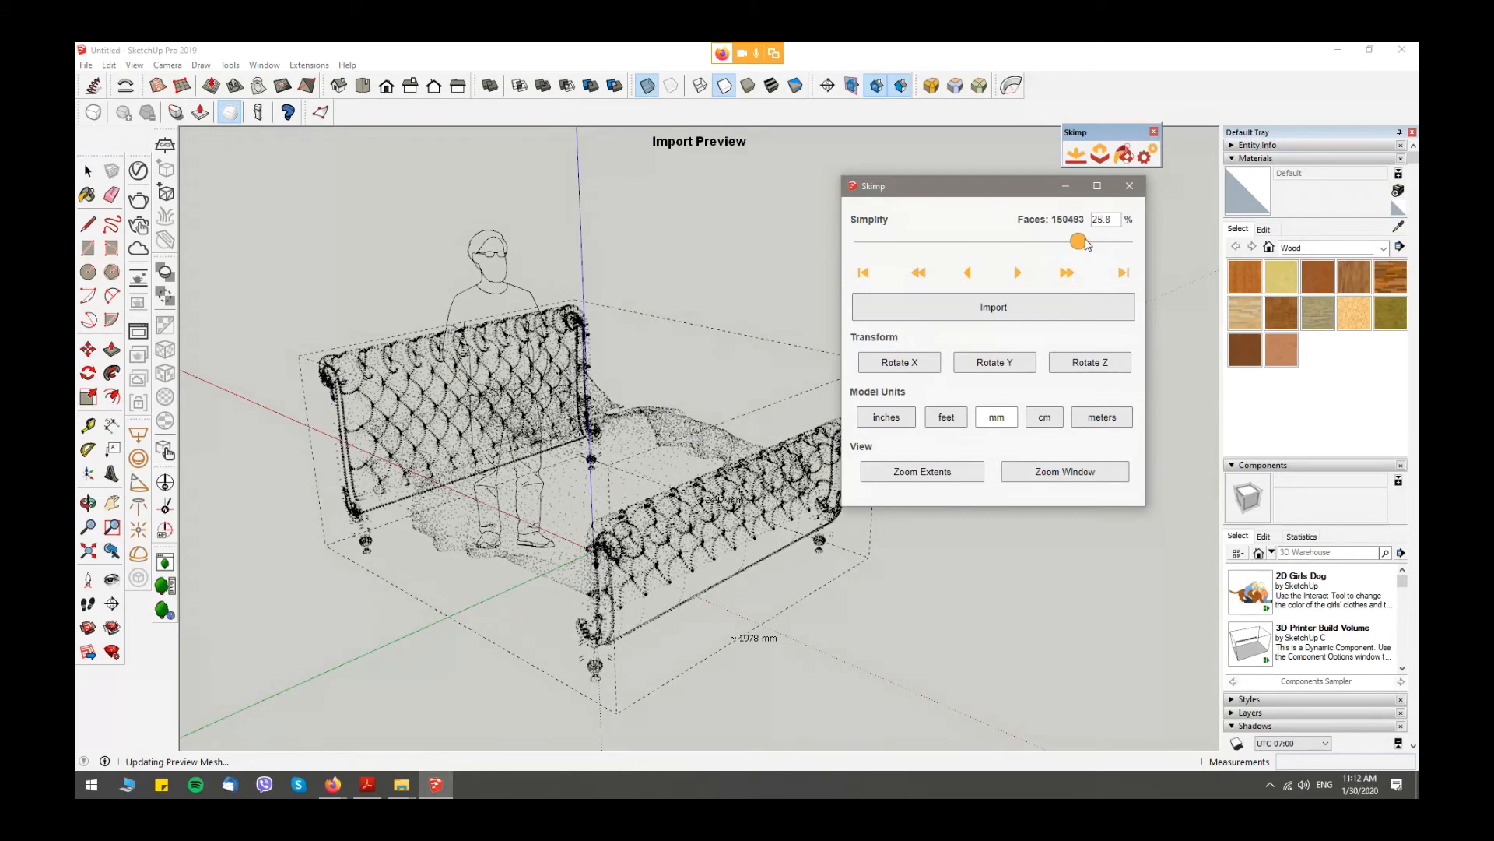
scroll(584, 511, up, 2)
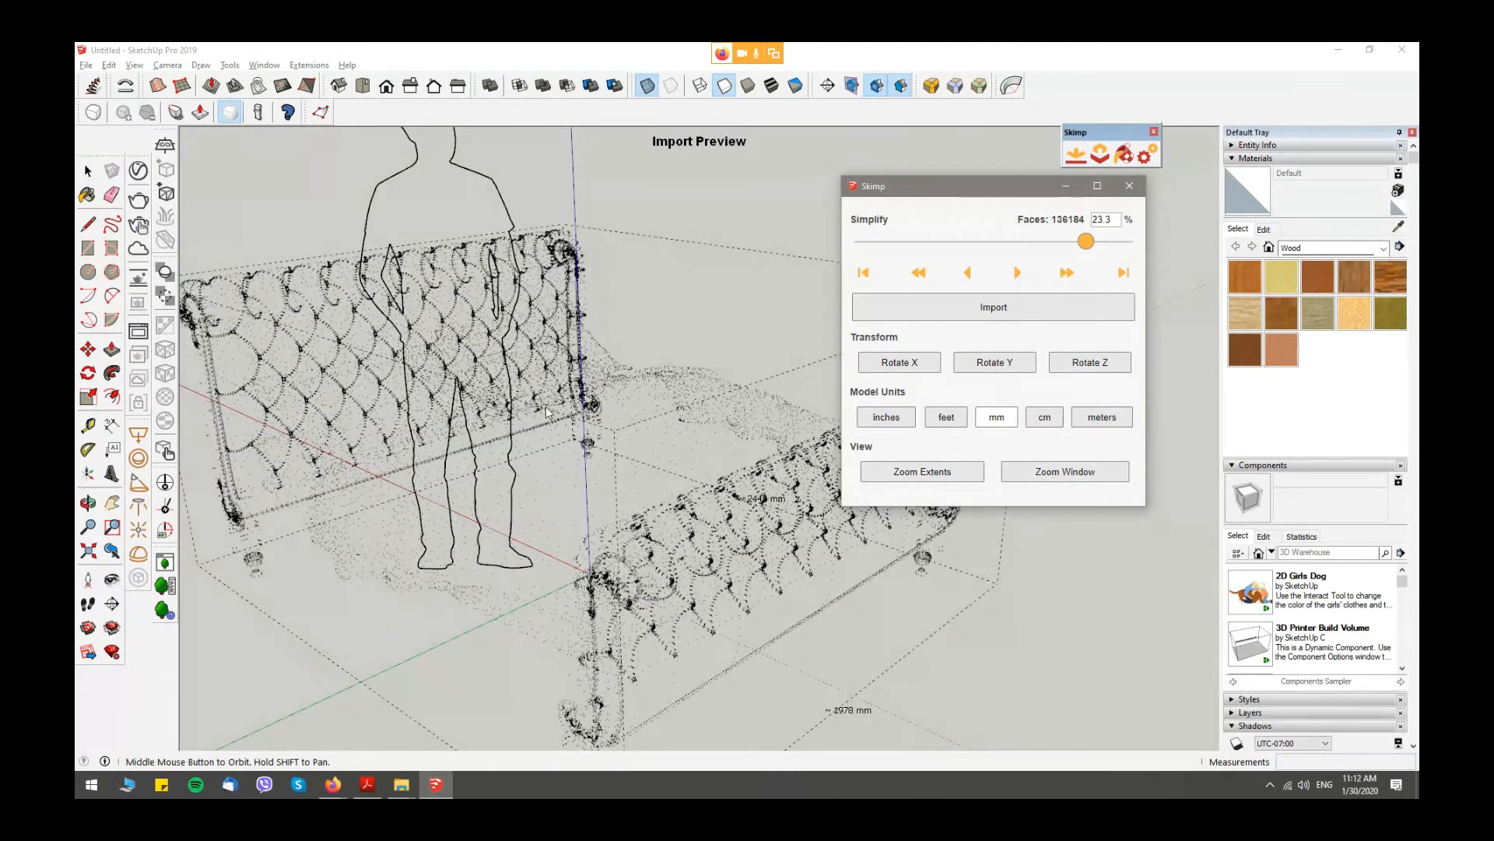
middle_drag(489, 548, 467, 538)
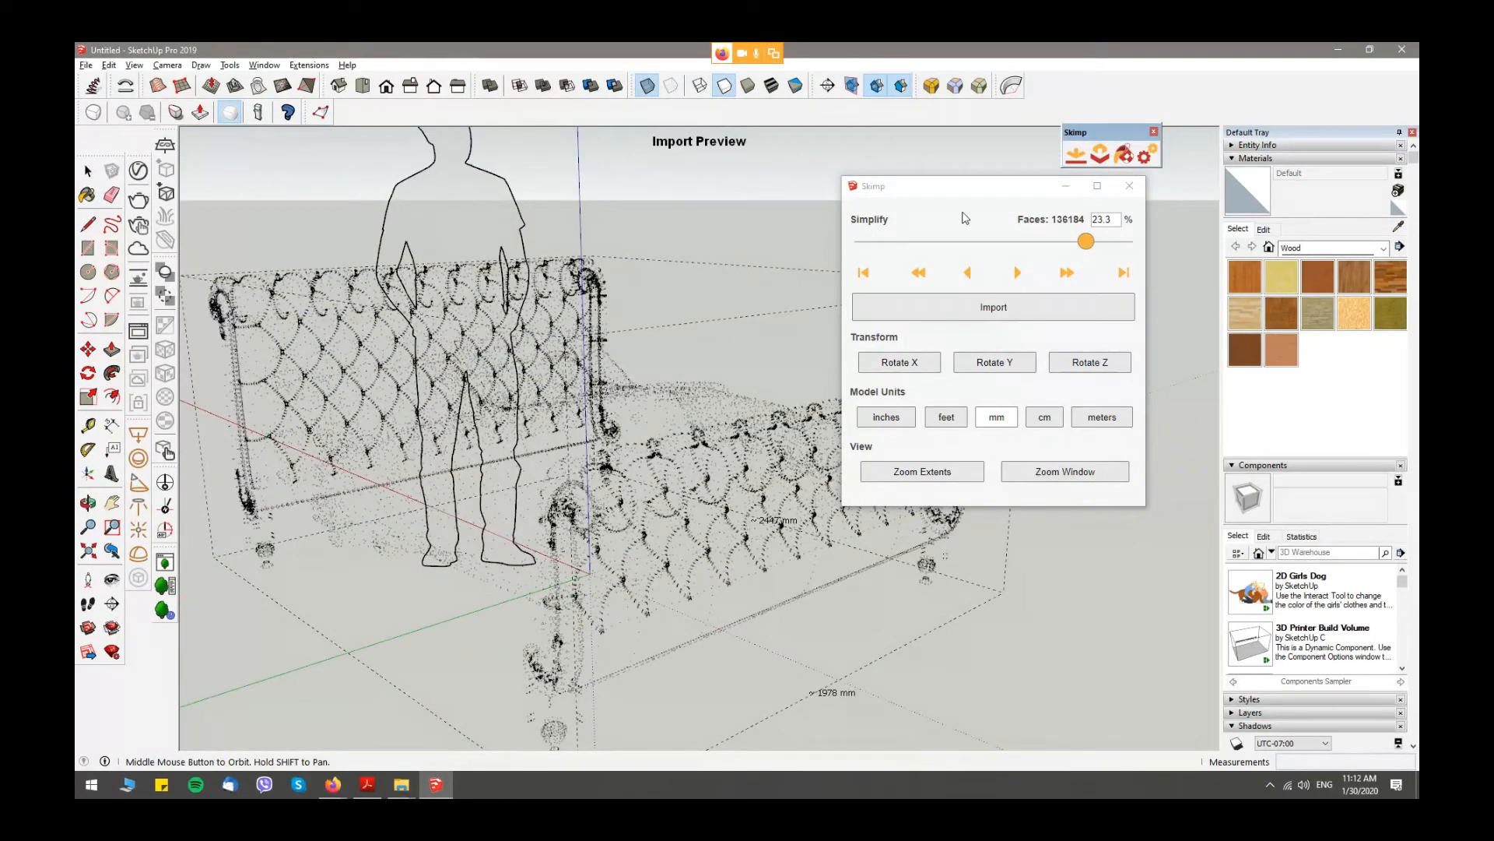
drag(998, 192, 1195, 200)
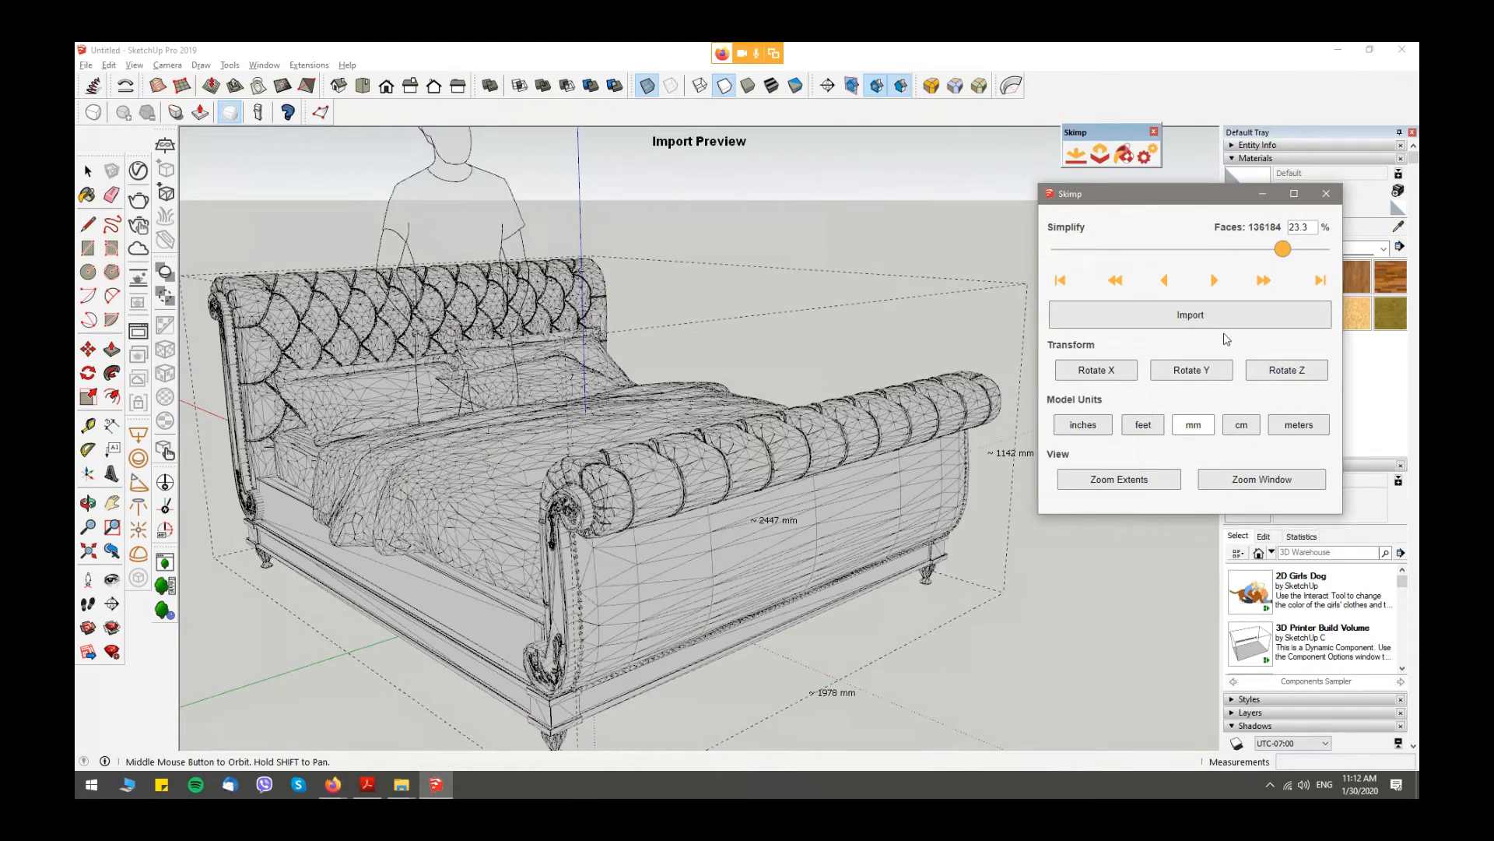
click(1188, 318)
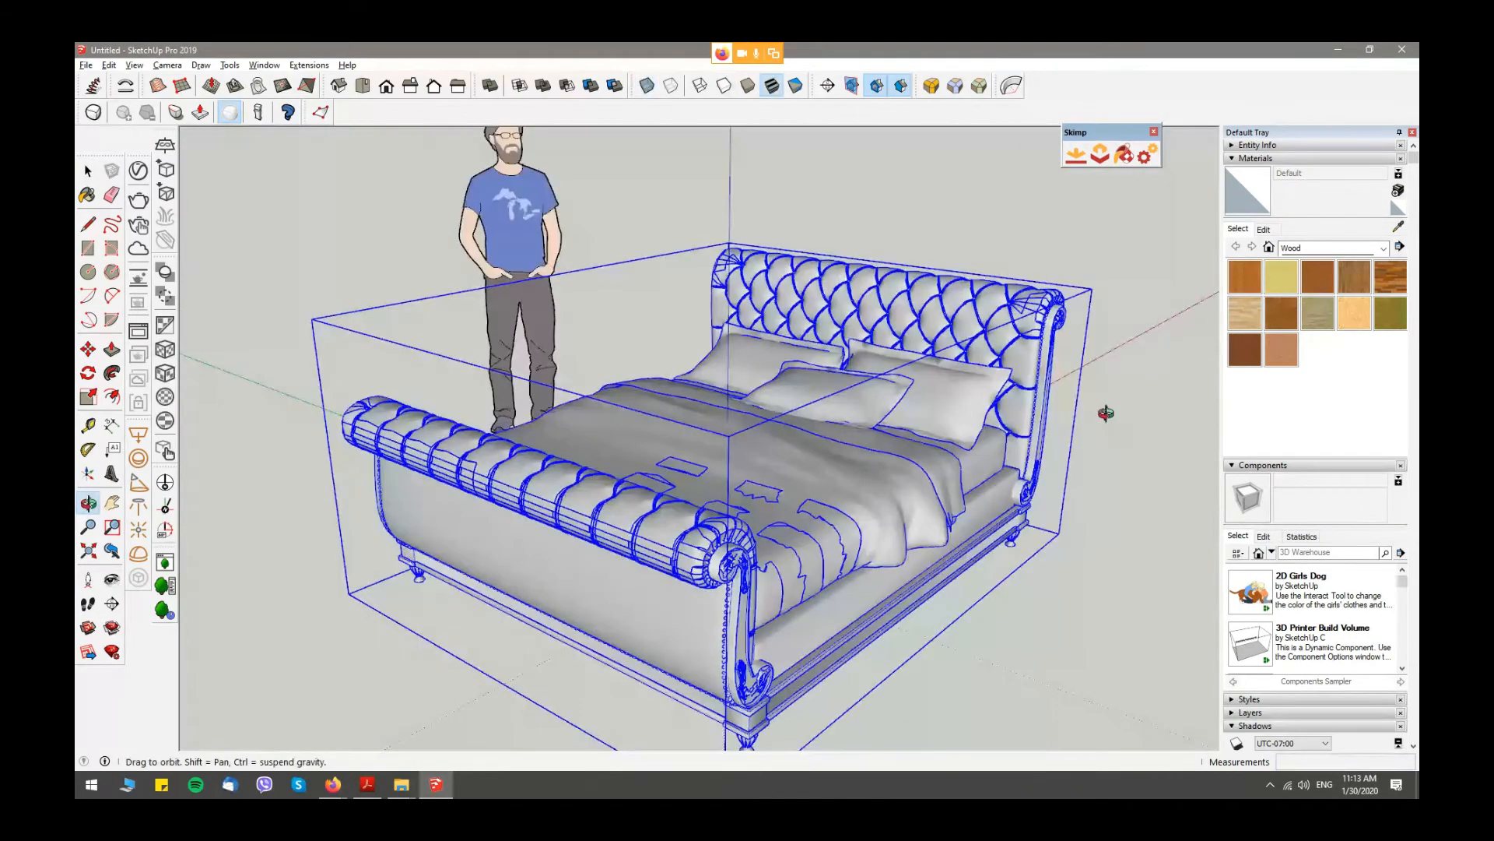
- Select the imported bed and open it in Skimp's Simplify Selection preview
middle_drag(1104, 413, 1113, 414)
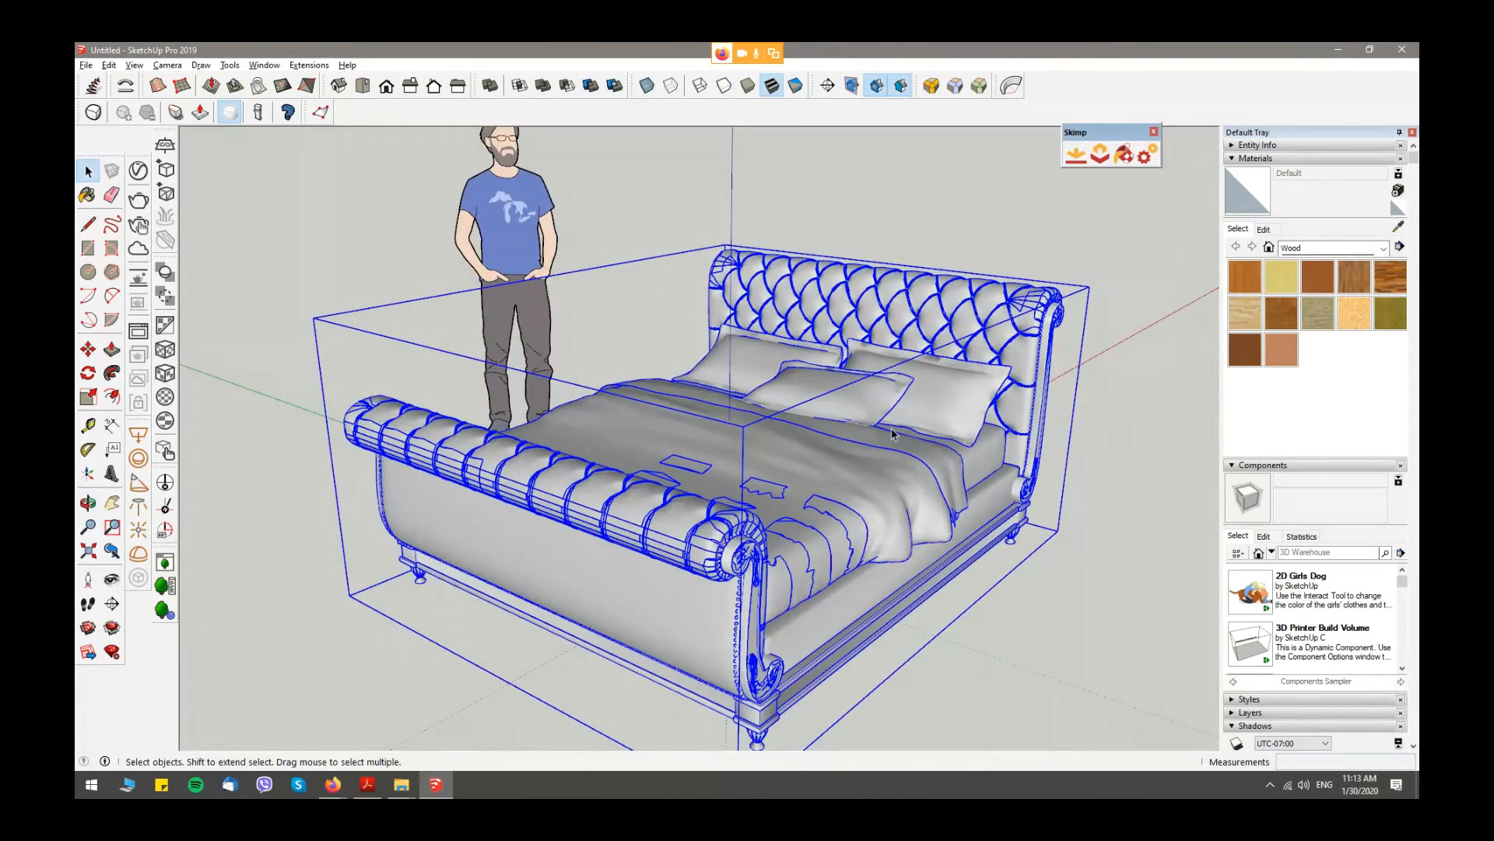
click(1109, 413)
scroll(681, 407, down, 4)
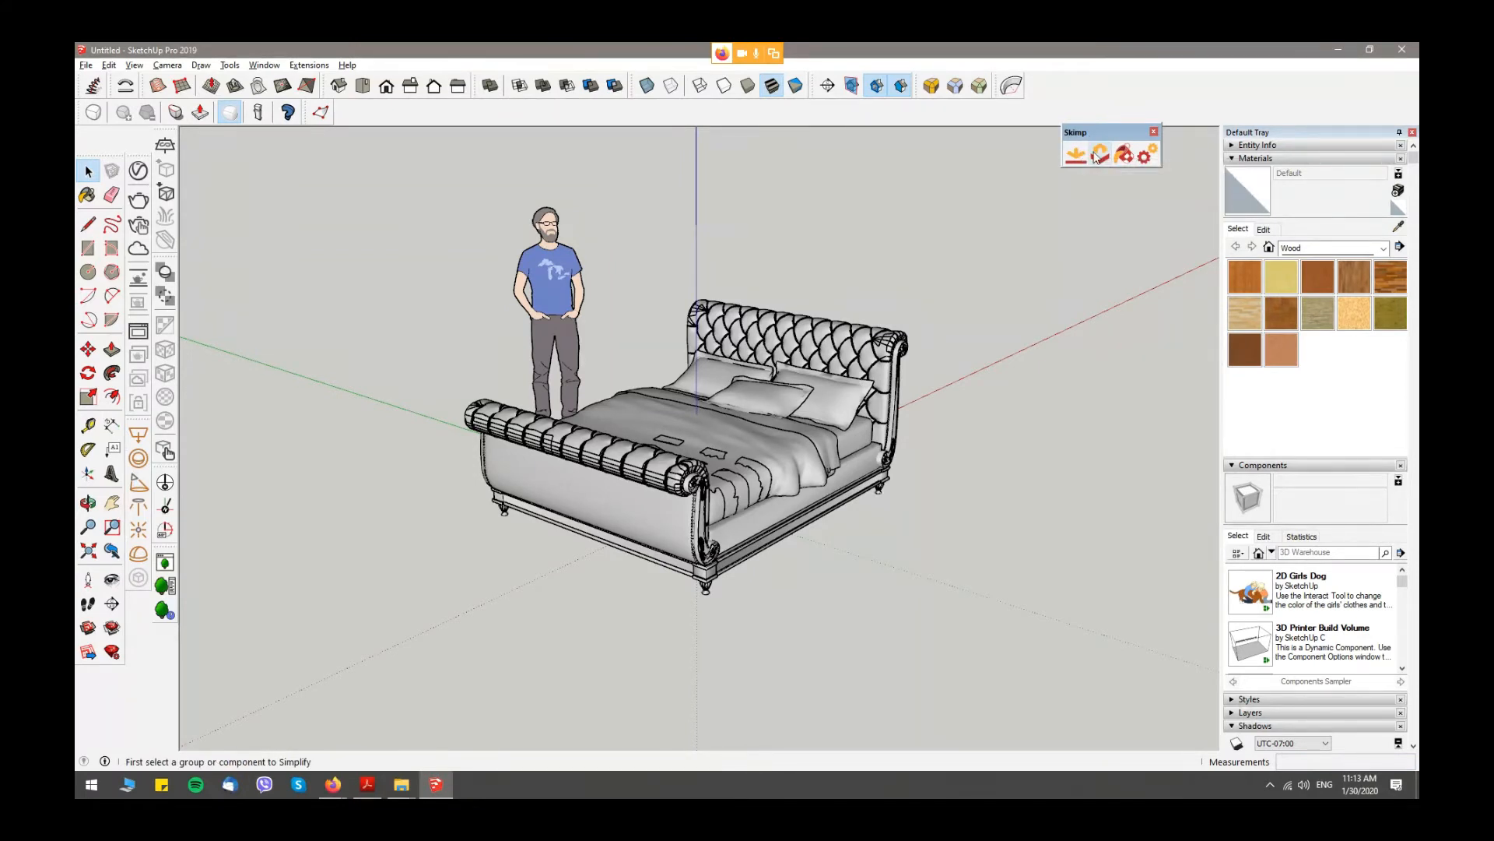
click(811, 352)
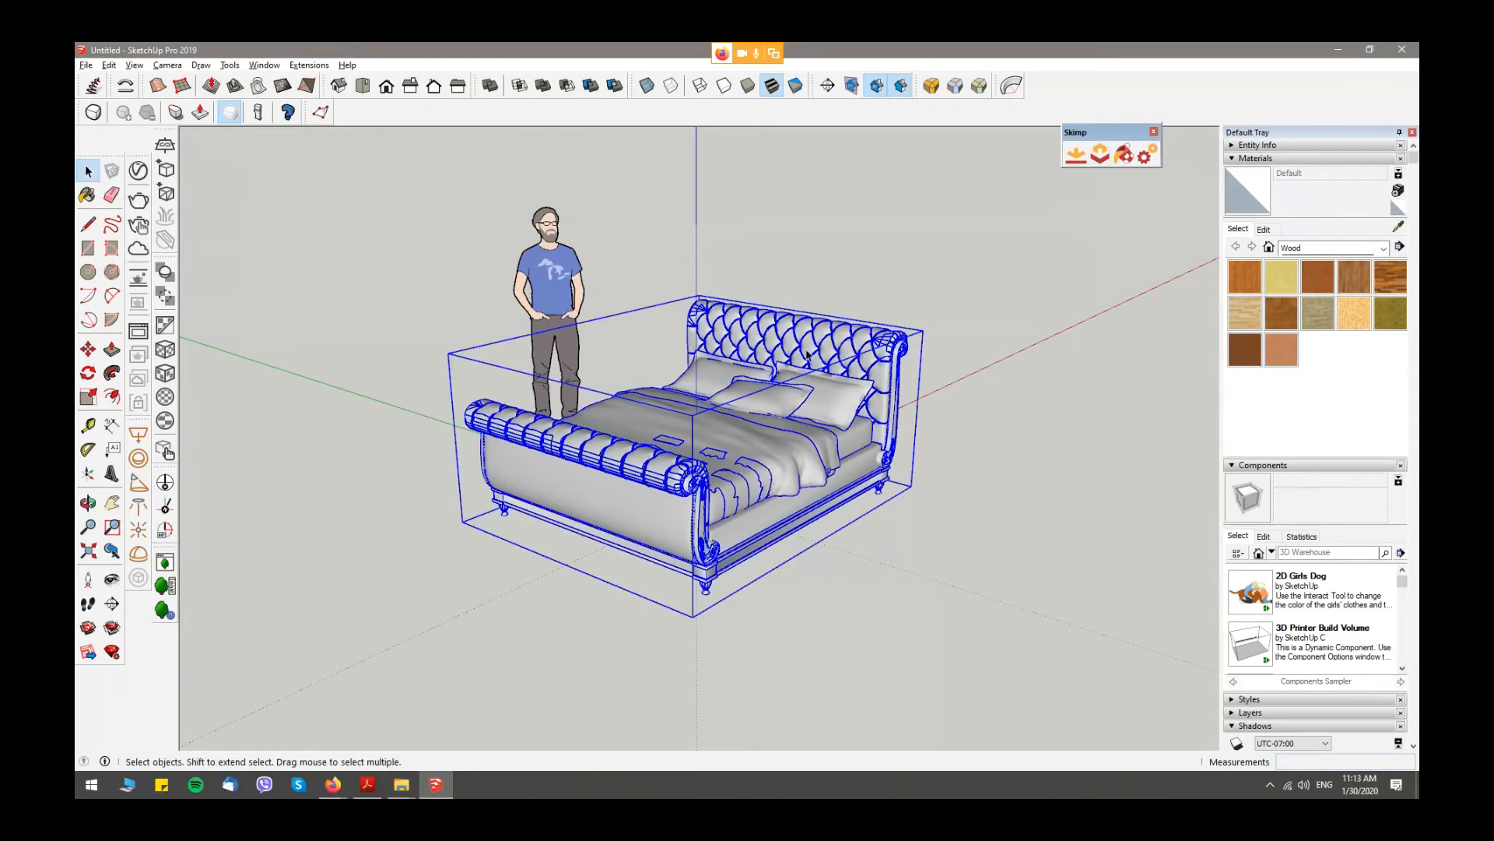
click(1101, 156)
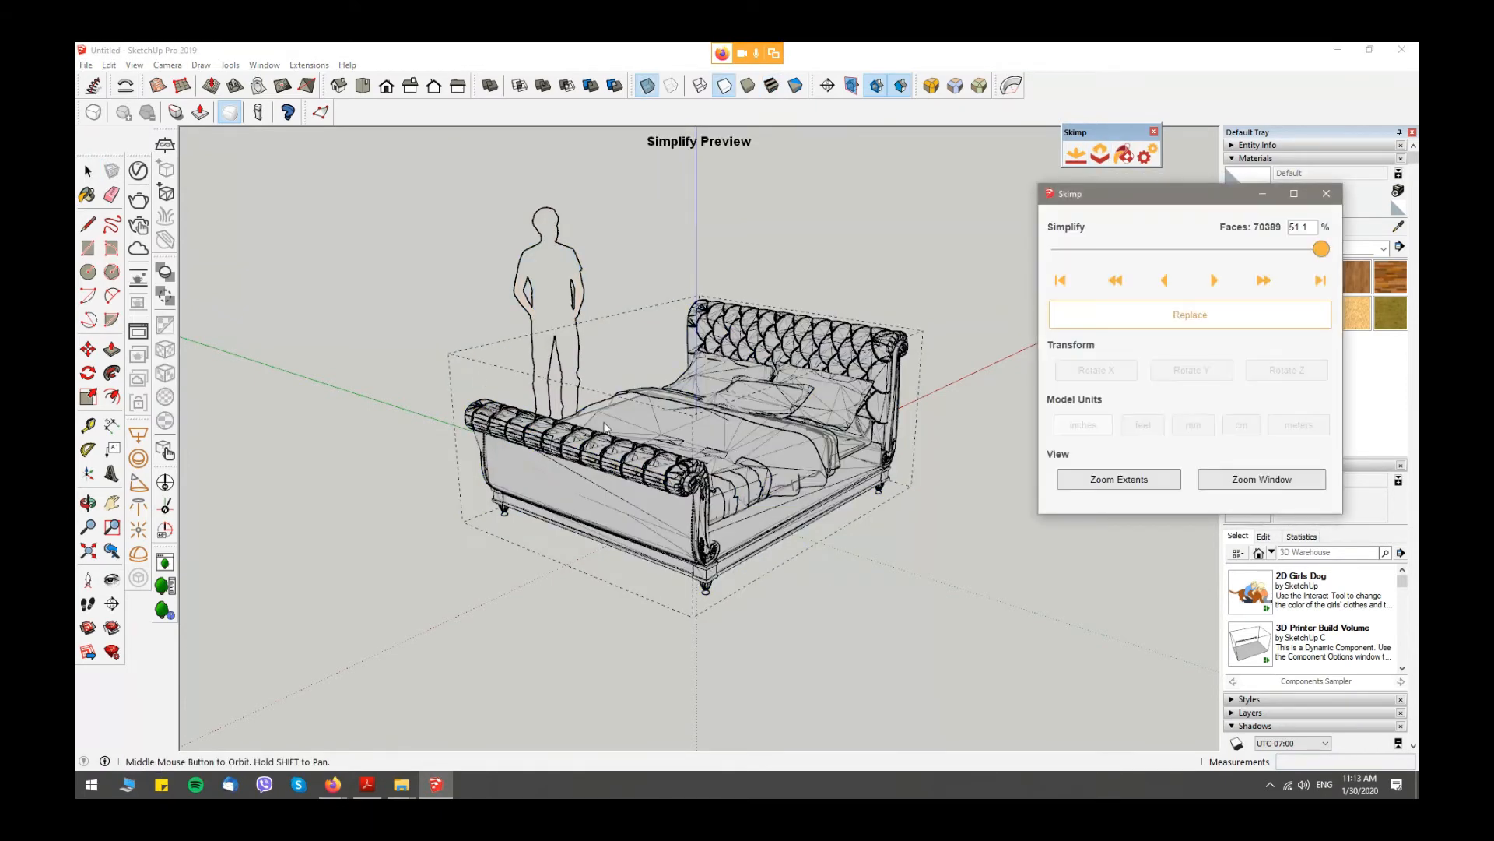
- Simplify the bed to 67.2% of its faces, replacing the original and purging unused components
scroll(853, 407, up, 2)
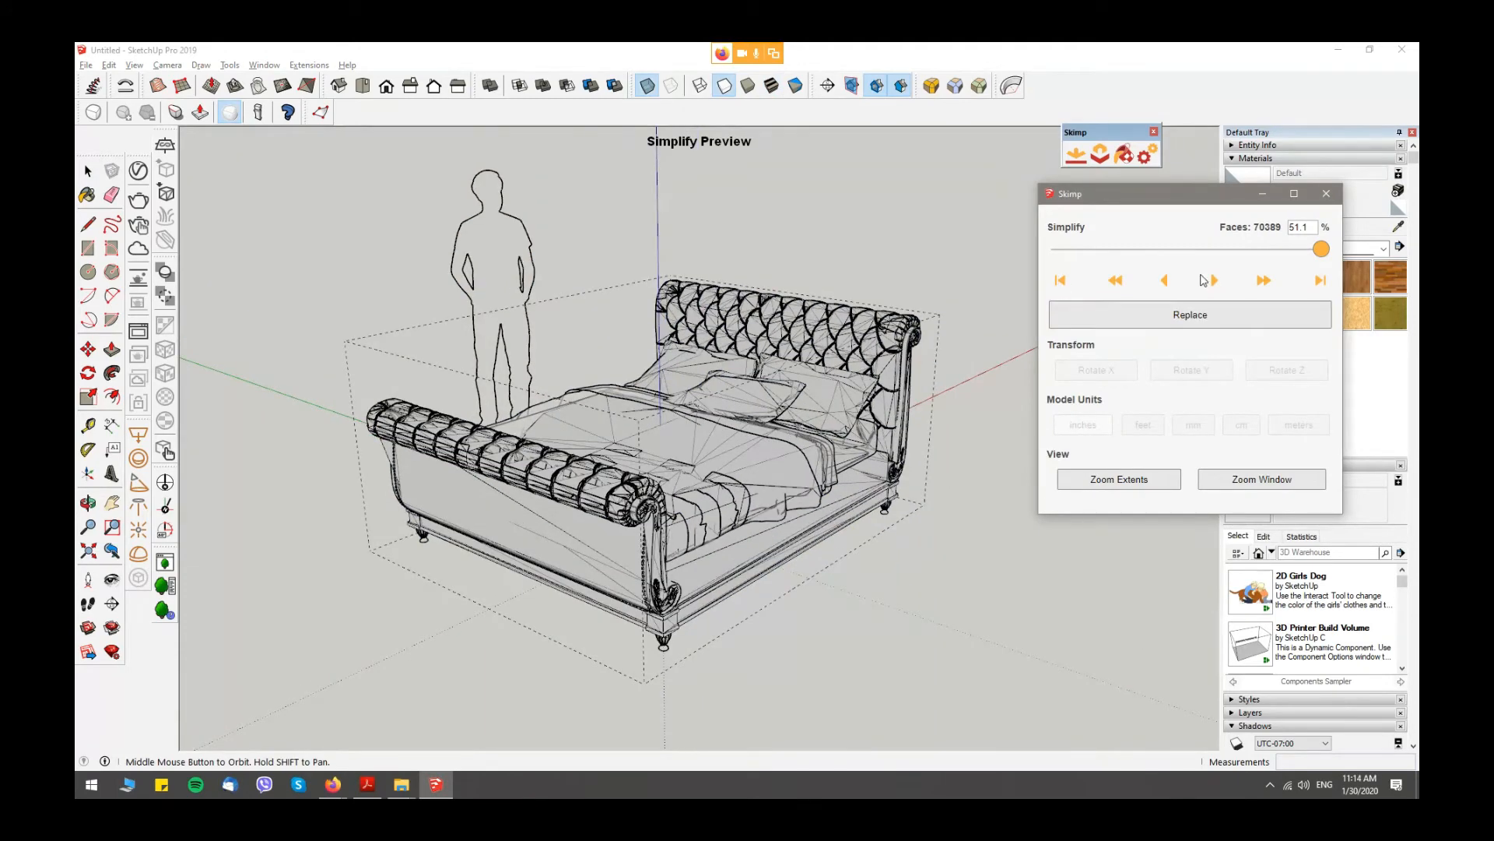
click(1321, 249)
drag(1321, 249, 1155, 251)
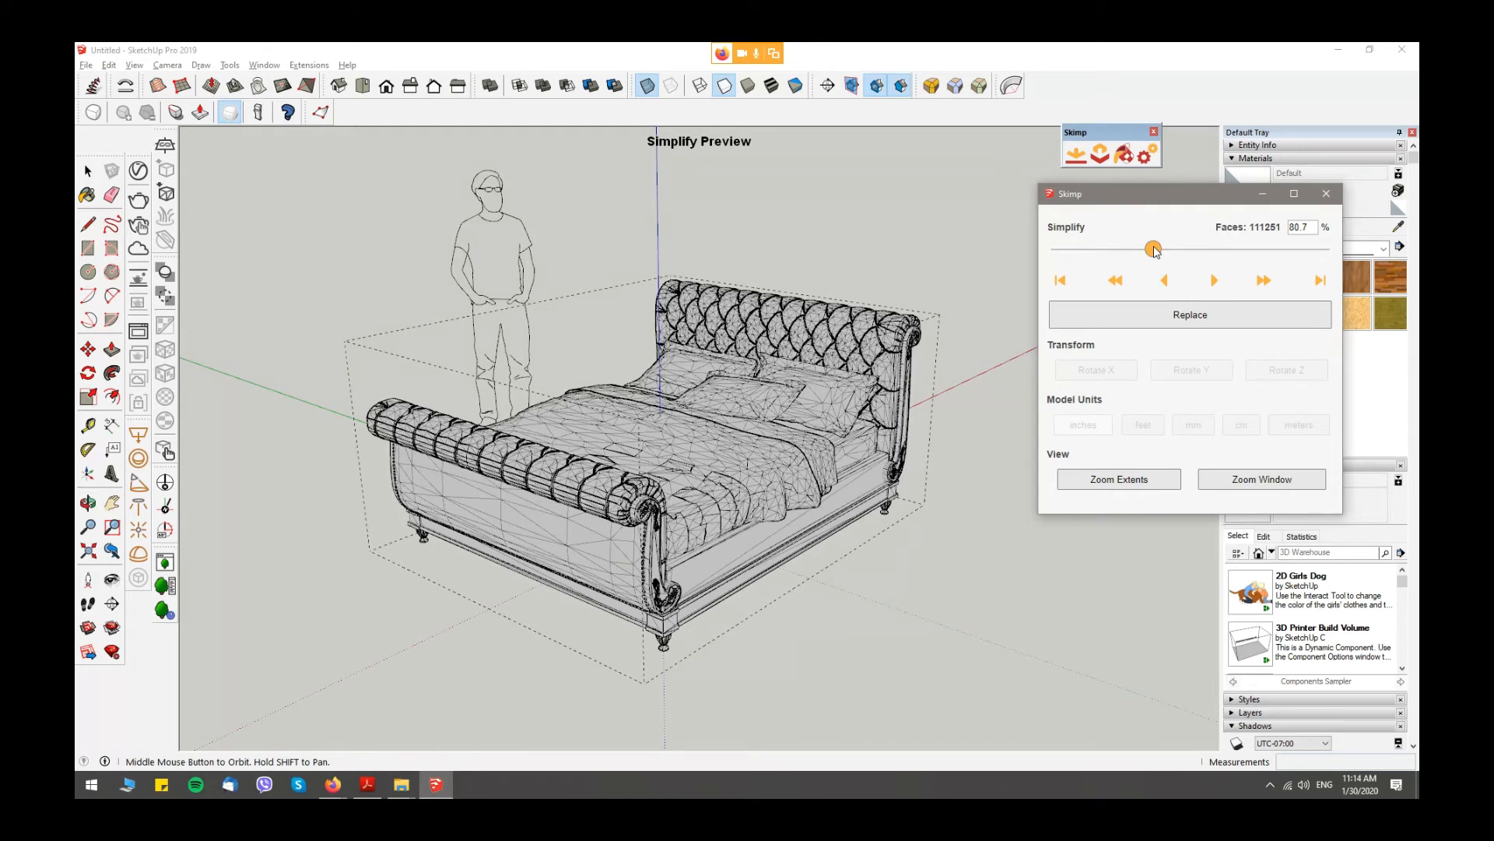
drag(1155, 250, 1227, 249)
scroll(612, 456, up, 3)
mouse_move(612, 455)
middle_down()
mouse_move(677, 442)
mouse_move(567, 432)
mouse_move(870, 477)
middle_up()
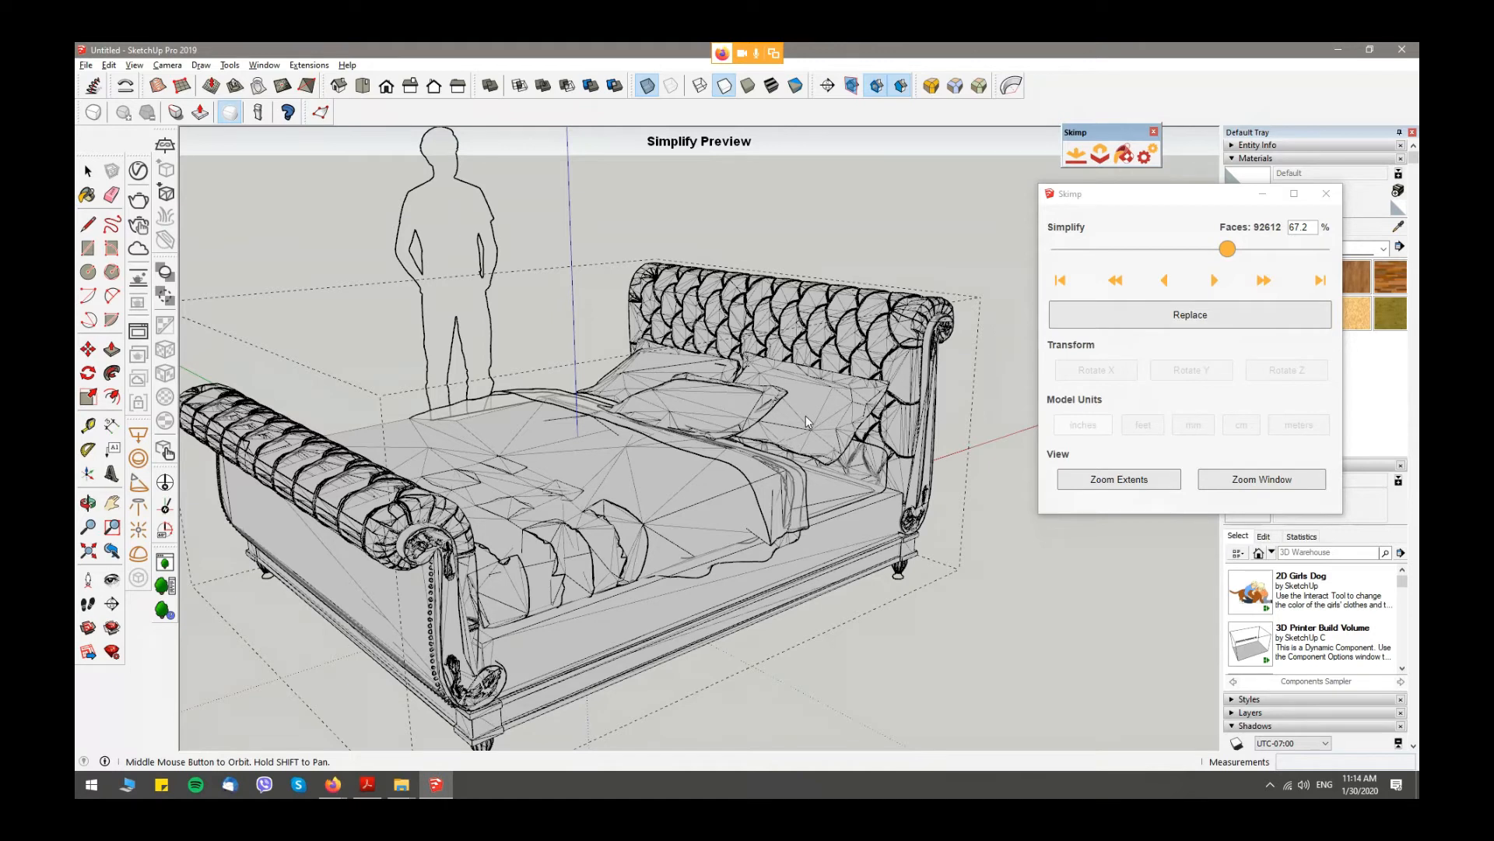
click(1195, 317)
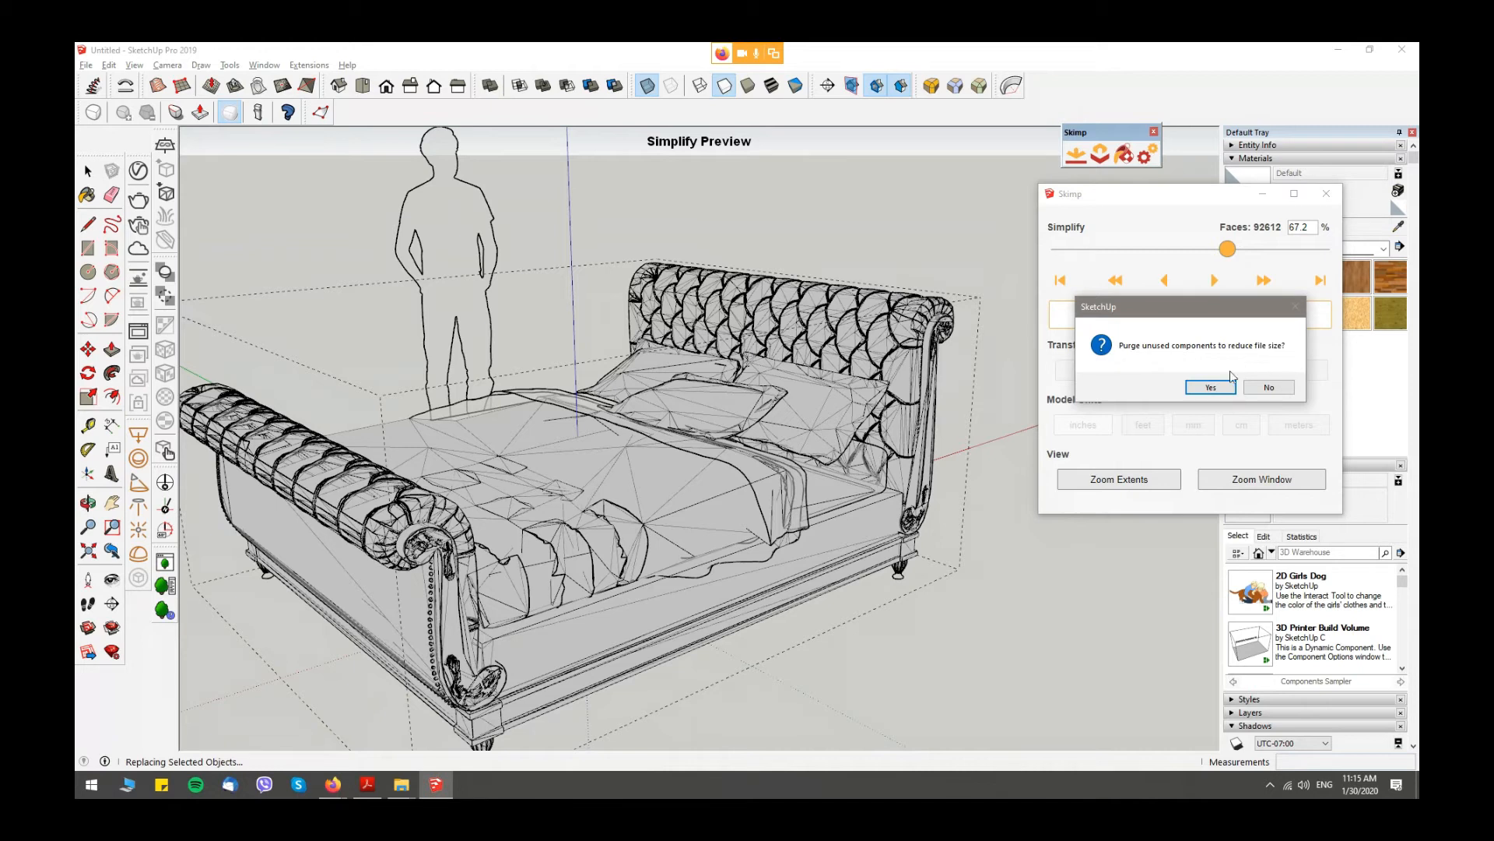
click(1211, 387)
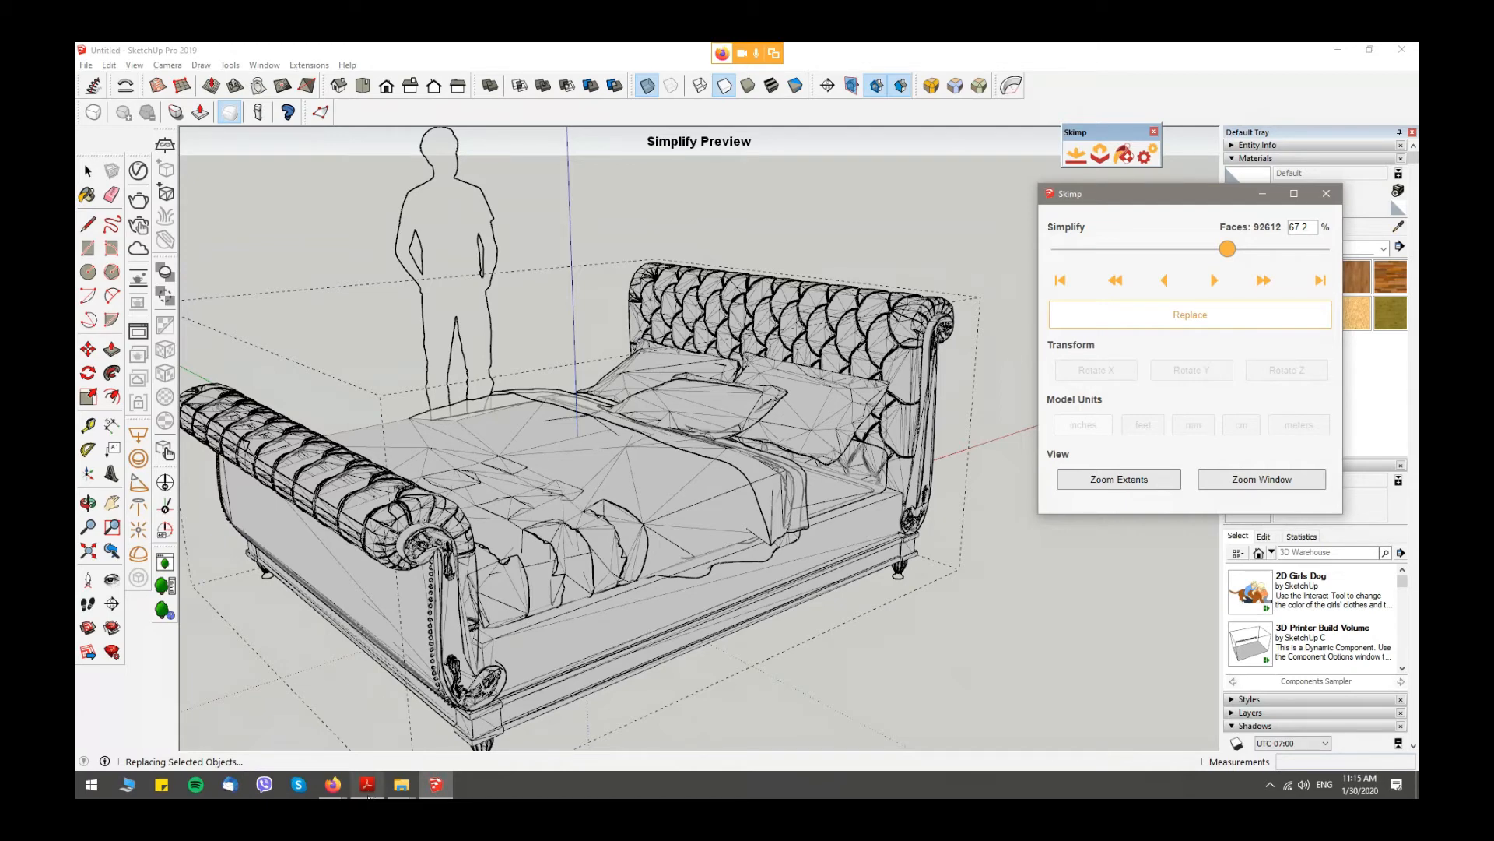
- Switch to Acrobat Reader and go to the UV Texture page of the Skimp Extension PDF
click(367, 784)
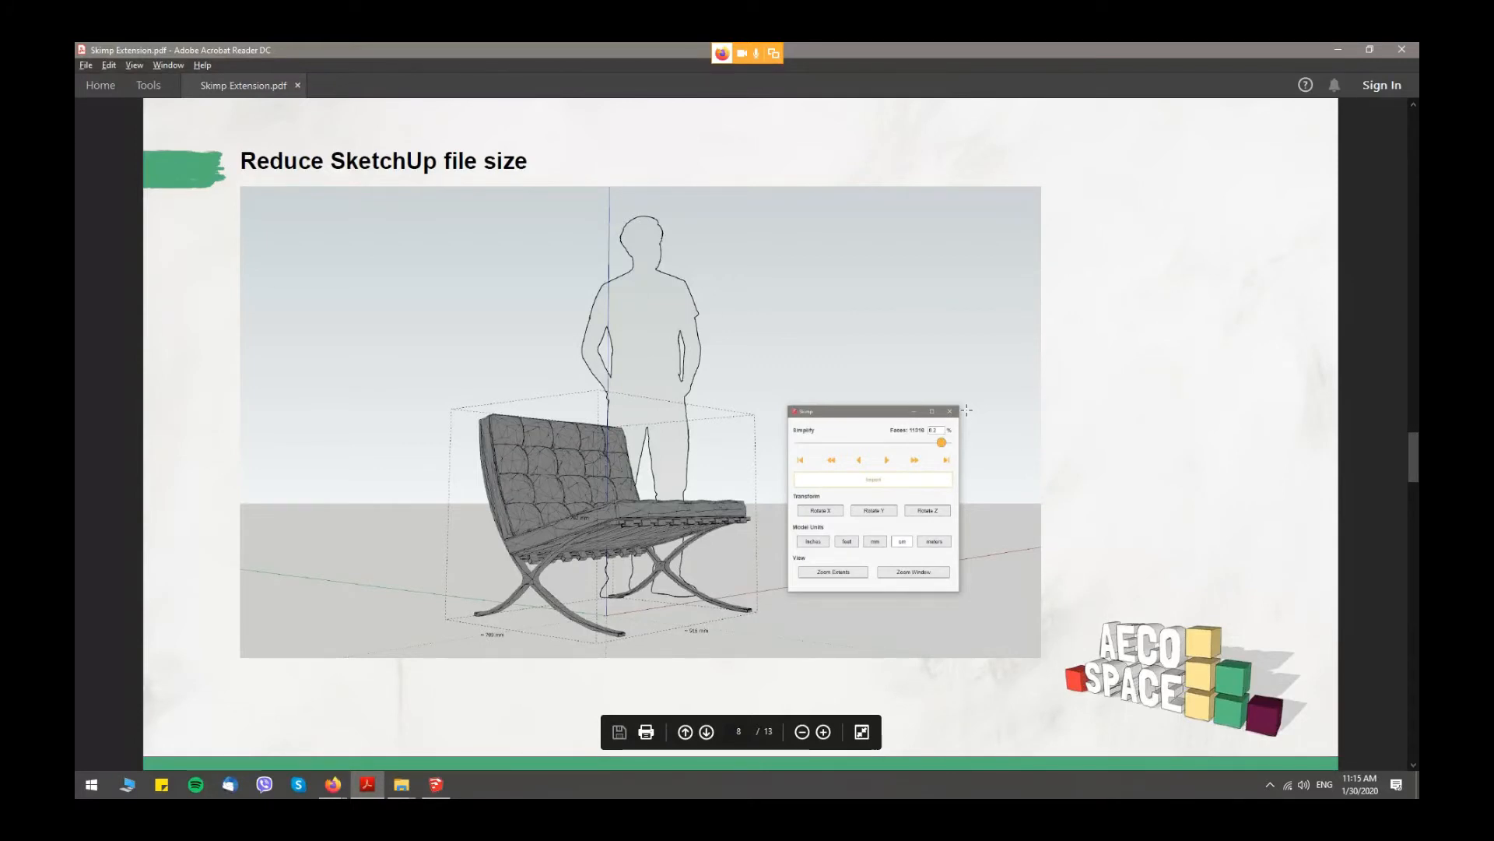
scroll(967, 410, down, 1)
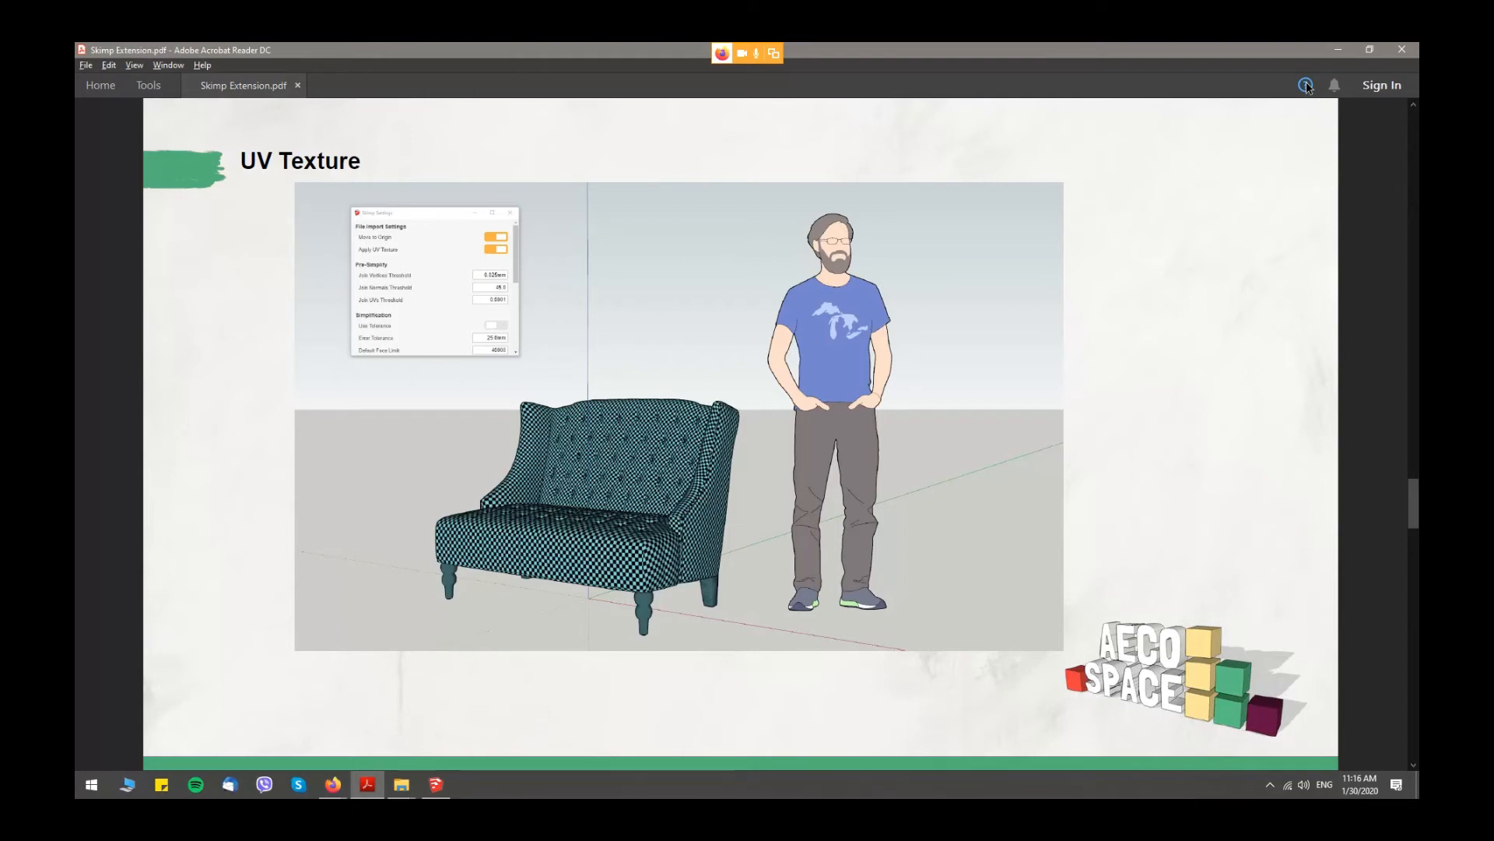
- Switch to Firefox and download the Roquefort sofa ZIP archive from its 3dsky page
key(alt+Tab)
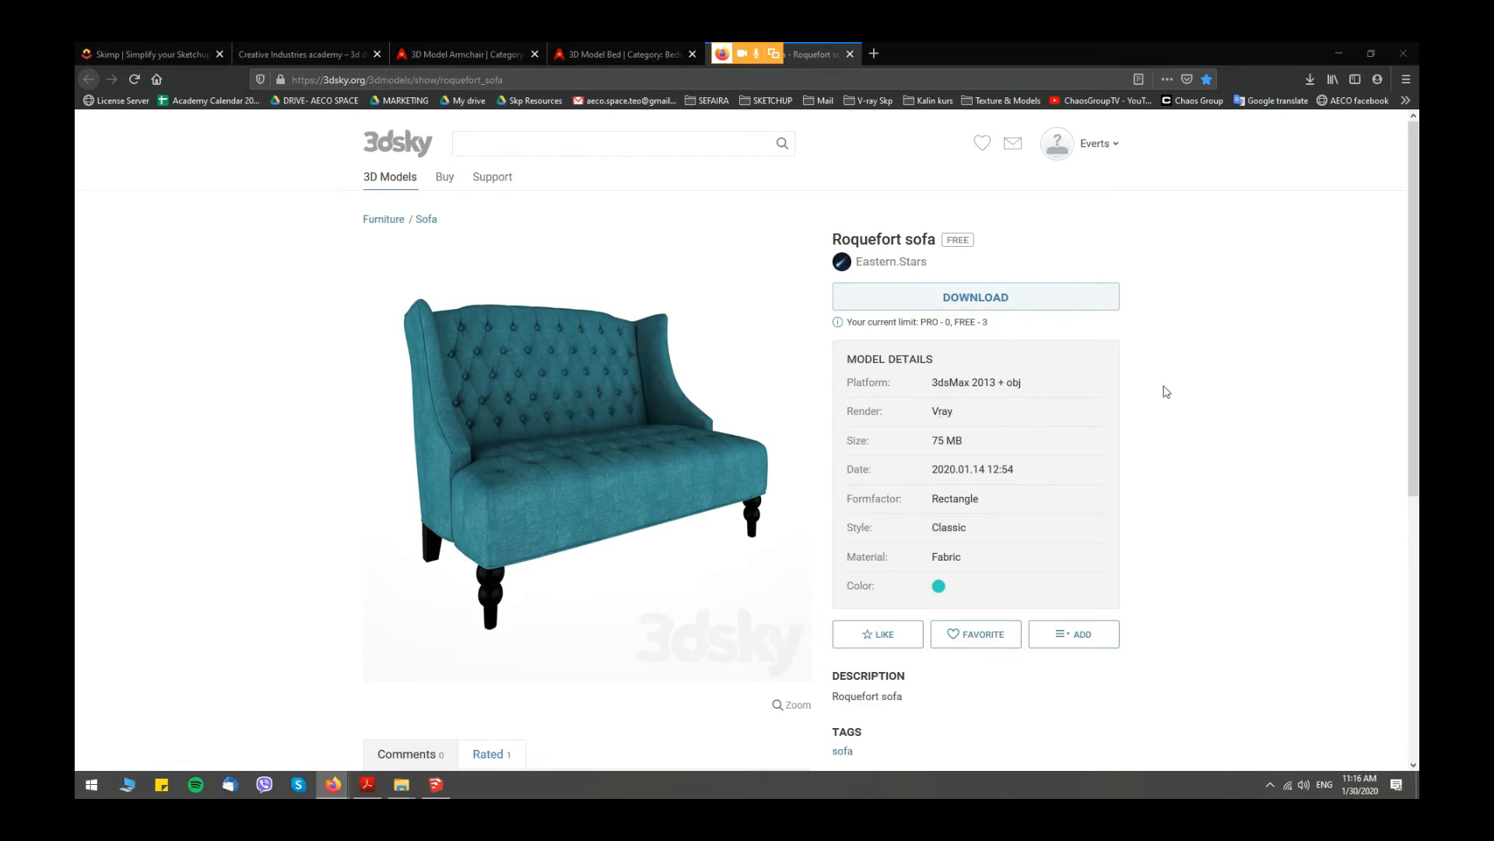
click(1045, 301)
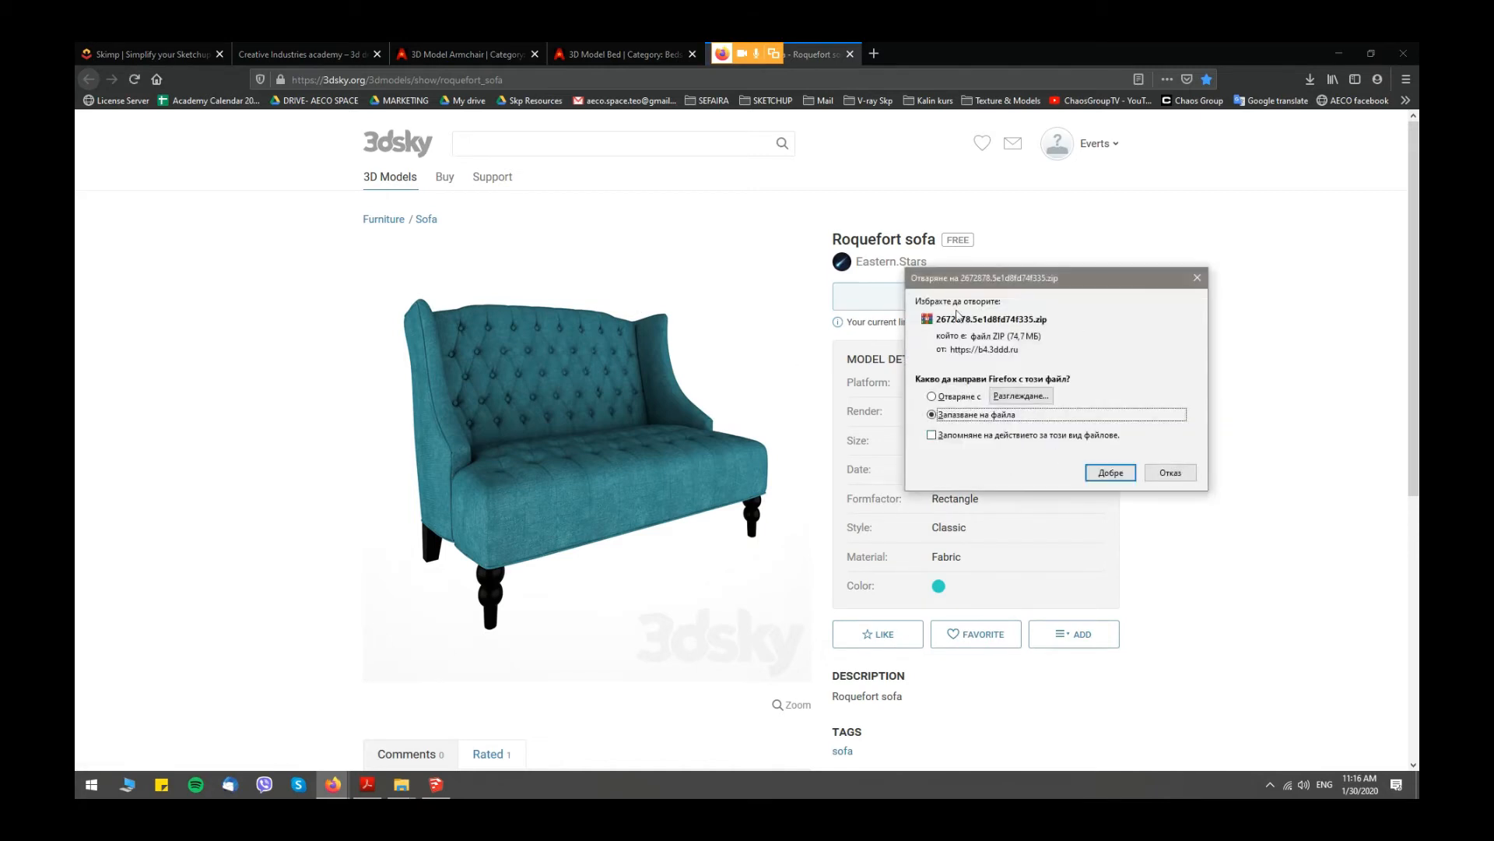
click(1111, 472)
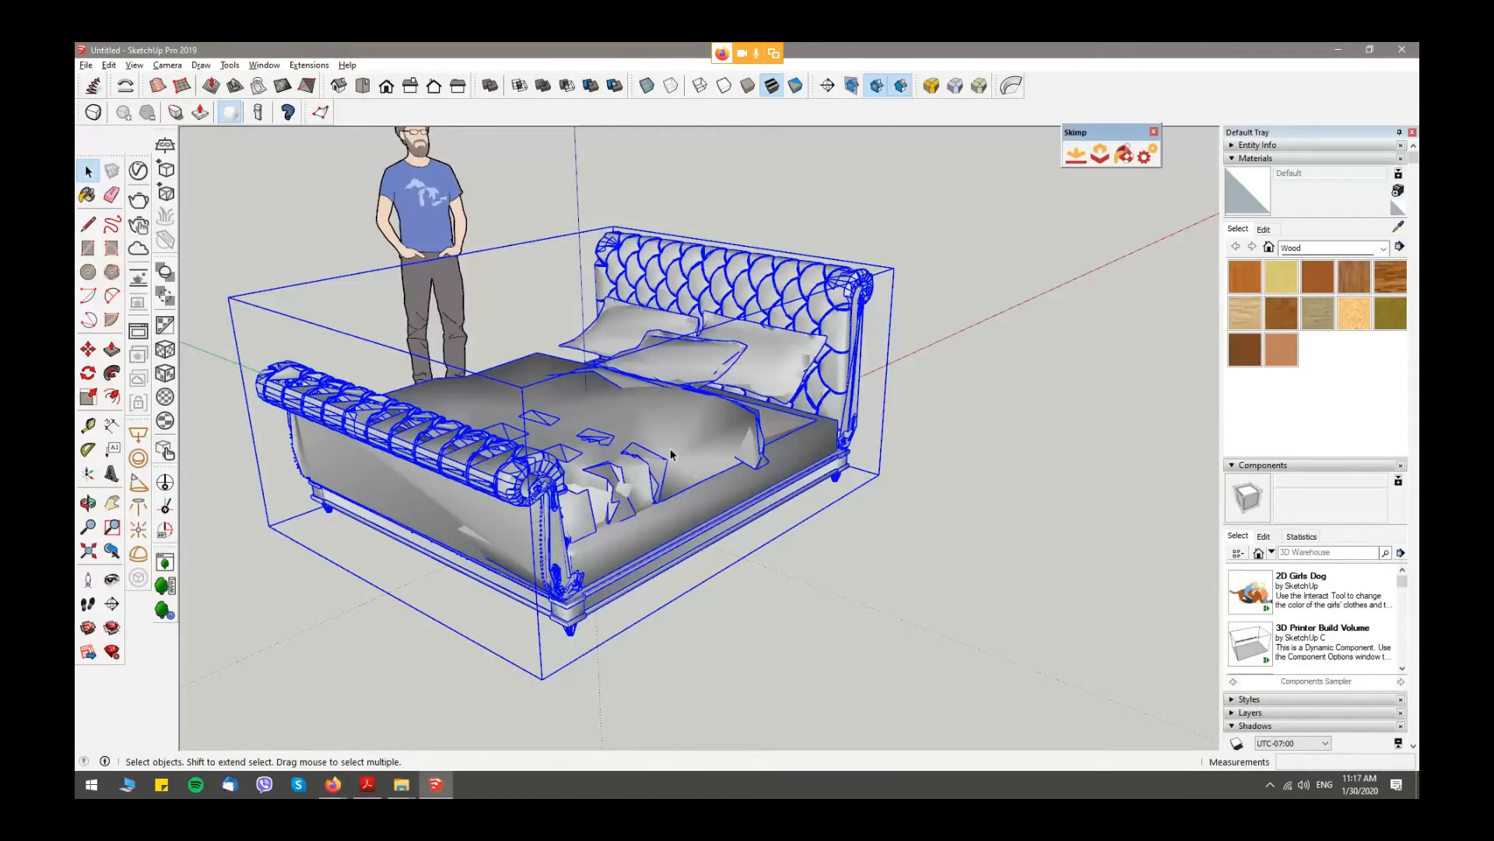
- Delete the bed from the model and enable Apply UV Texture in the Skimp settings
key(Delete)
scroll(904, 408, up, 1)
click(1146, 155)
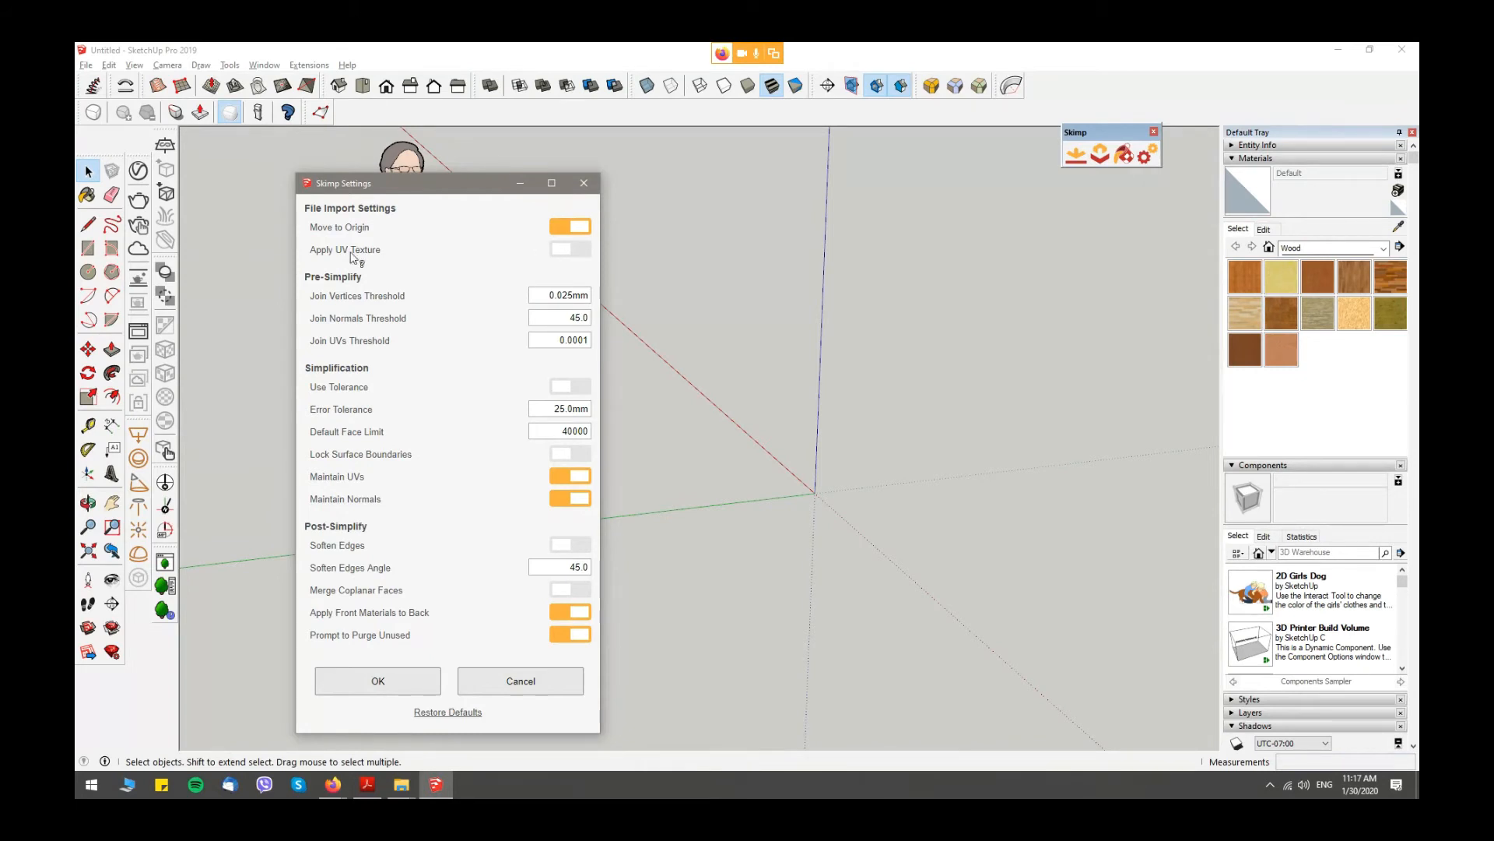
click(582, 250)
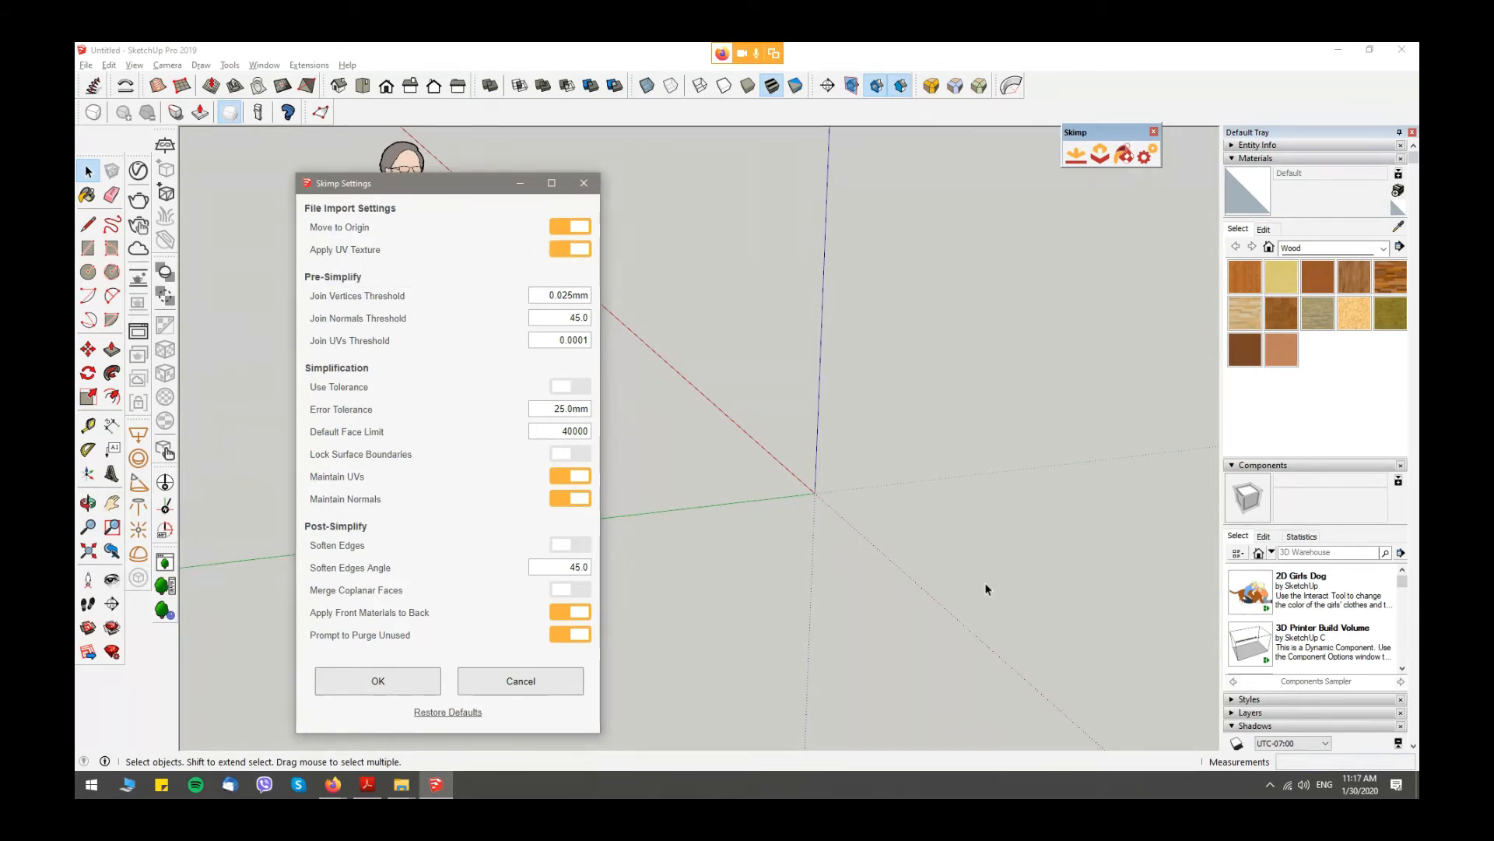
click(379, 691)
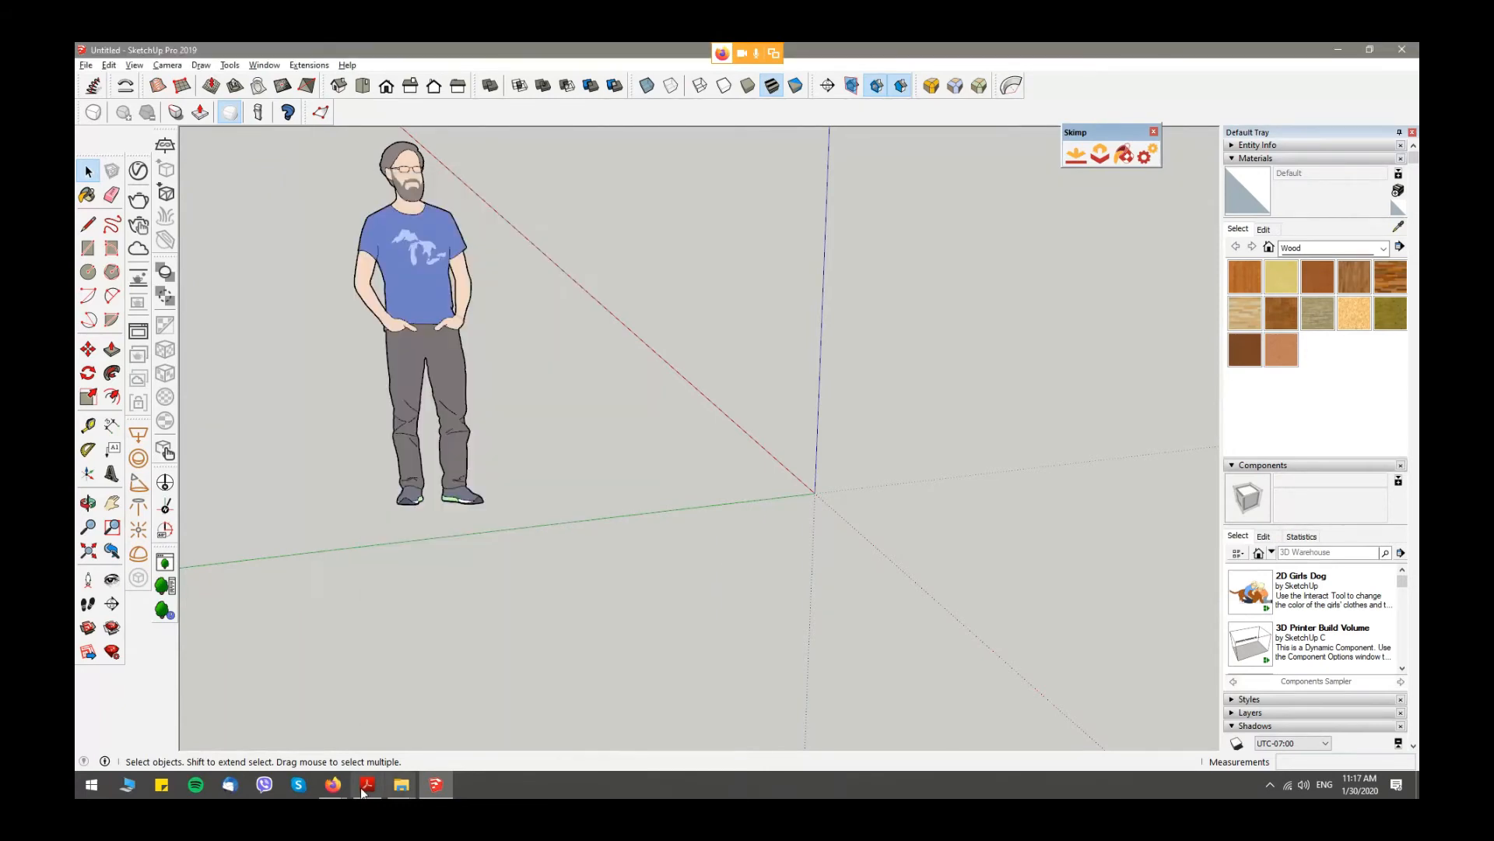
- Switch to Firefox and open the folder containing the downloaded sofa archive 2672878.5e1d8fd74f335.zip
click(332, 784)
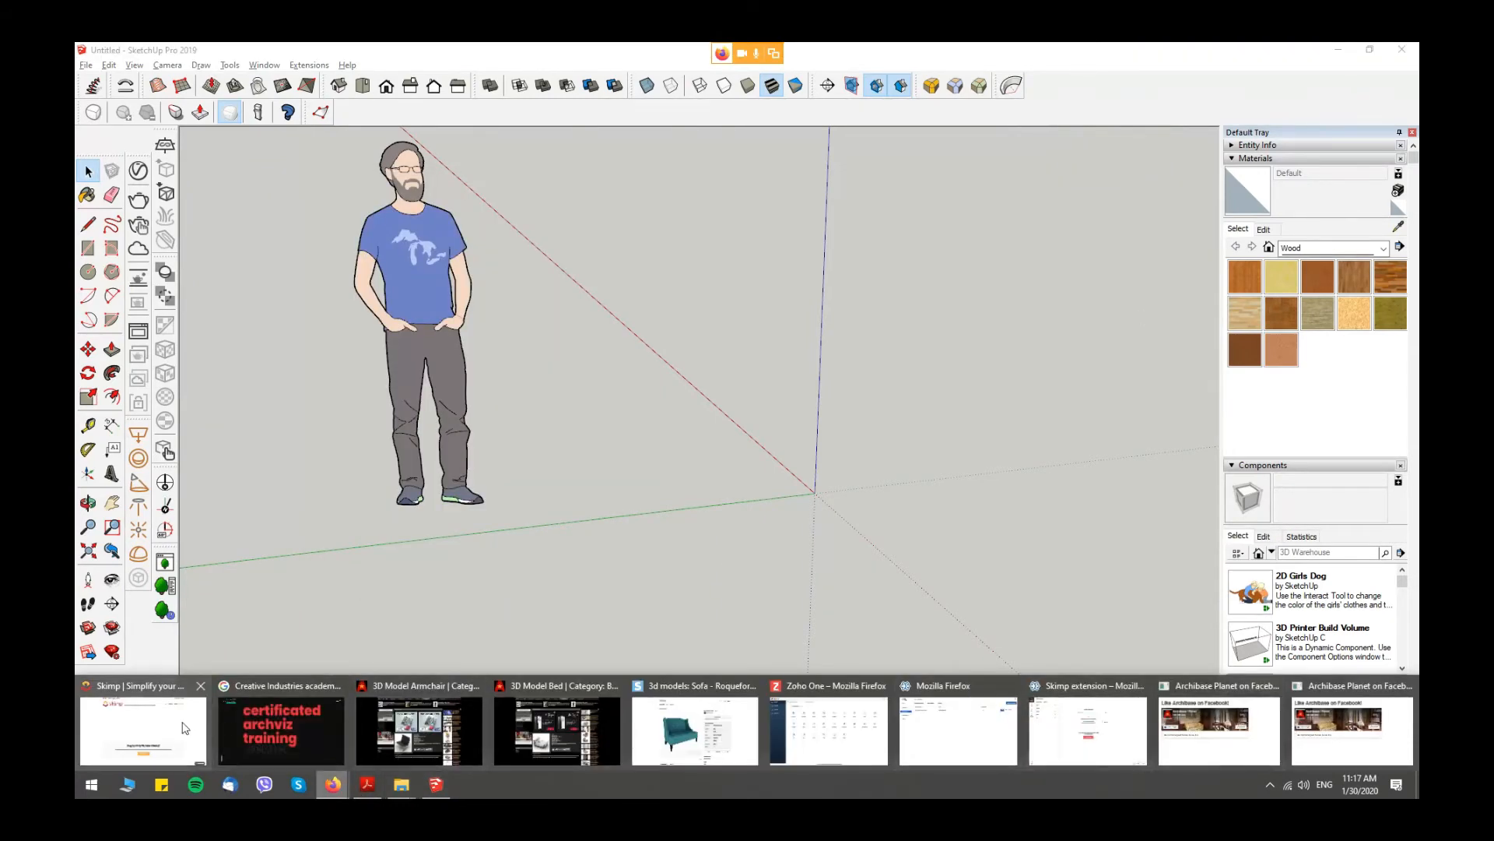
click(144, 730)
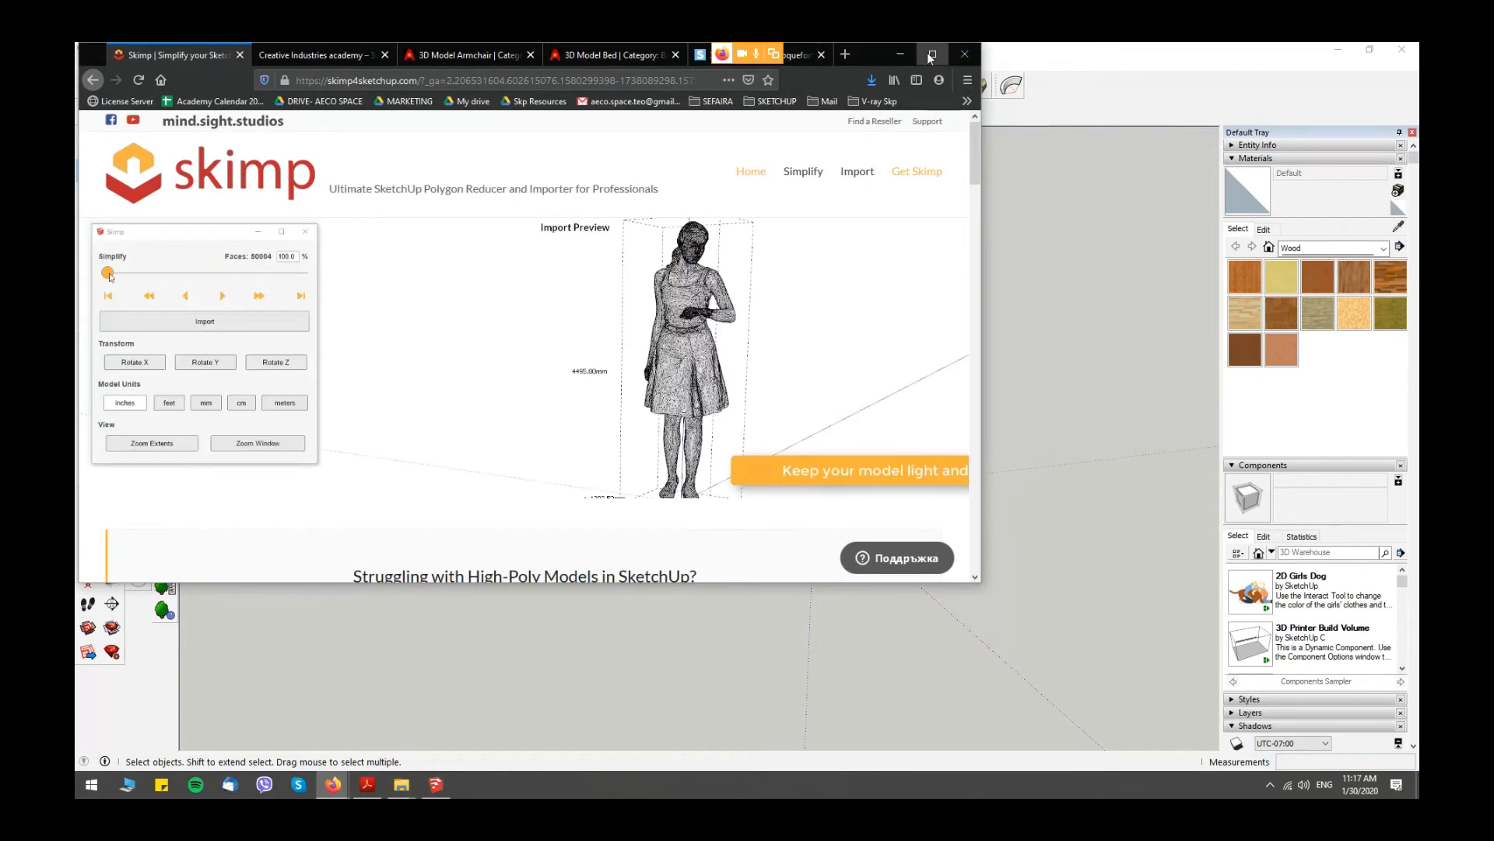
click(931, 55)
click(1310, 79)
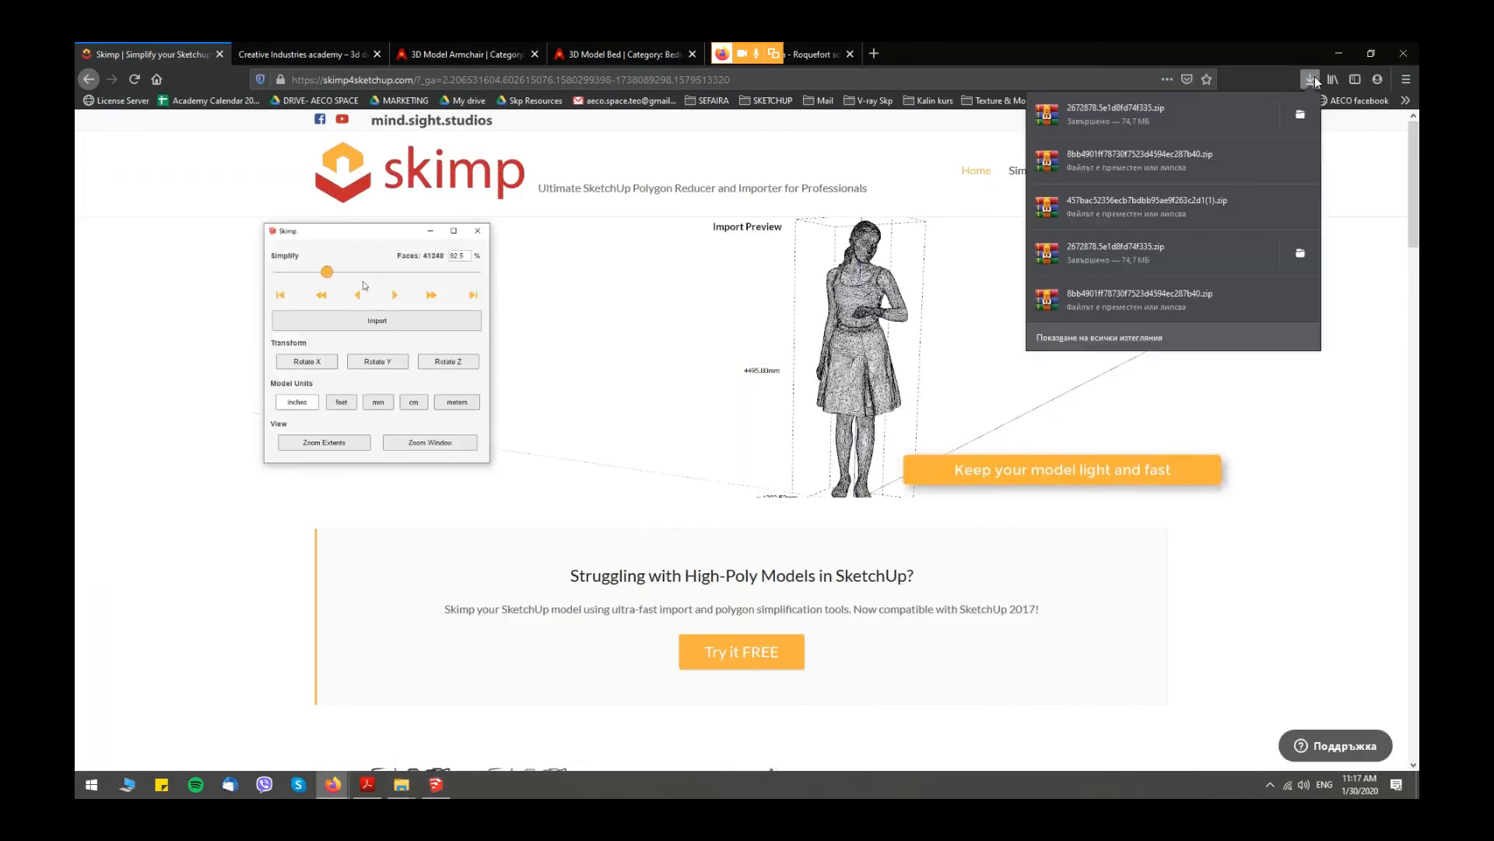
click(1303, 115)
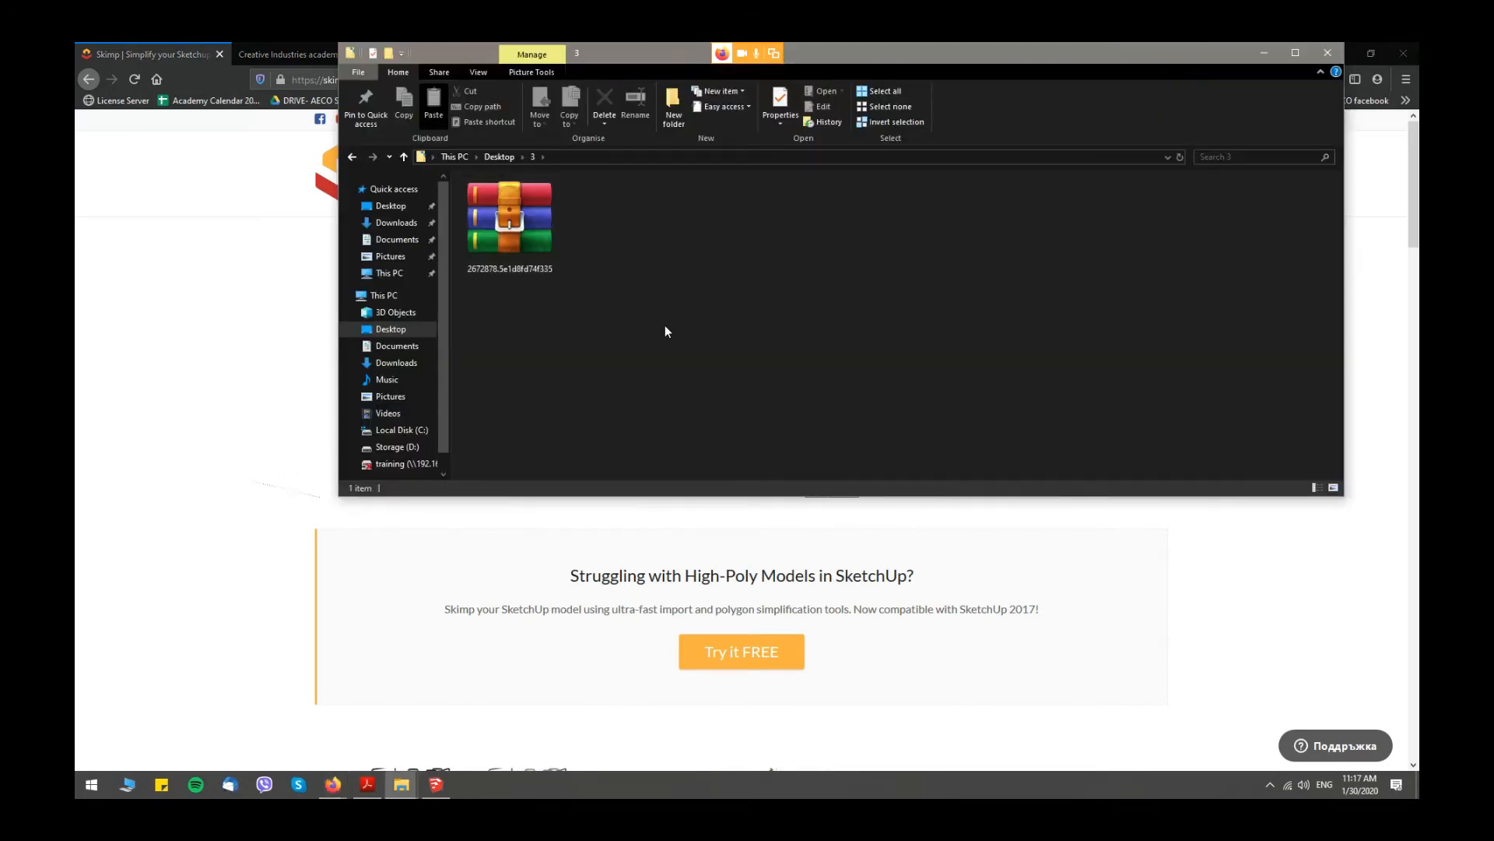
- Extract the archive 2672878.5e1d8fd74f335 into its current folder and maximize the folder window
right_click(502, 214)
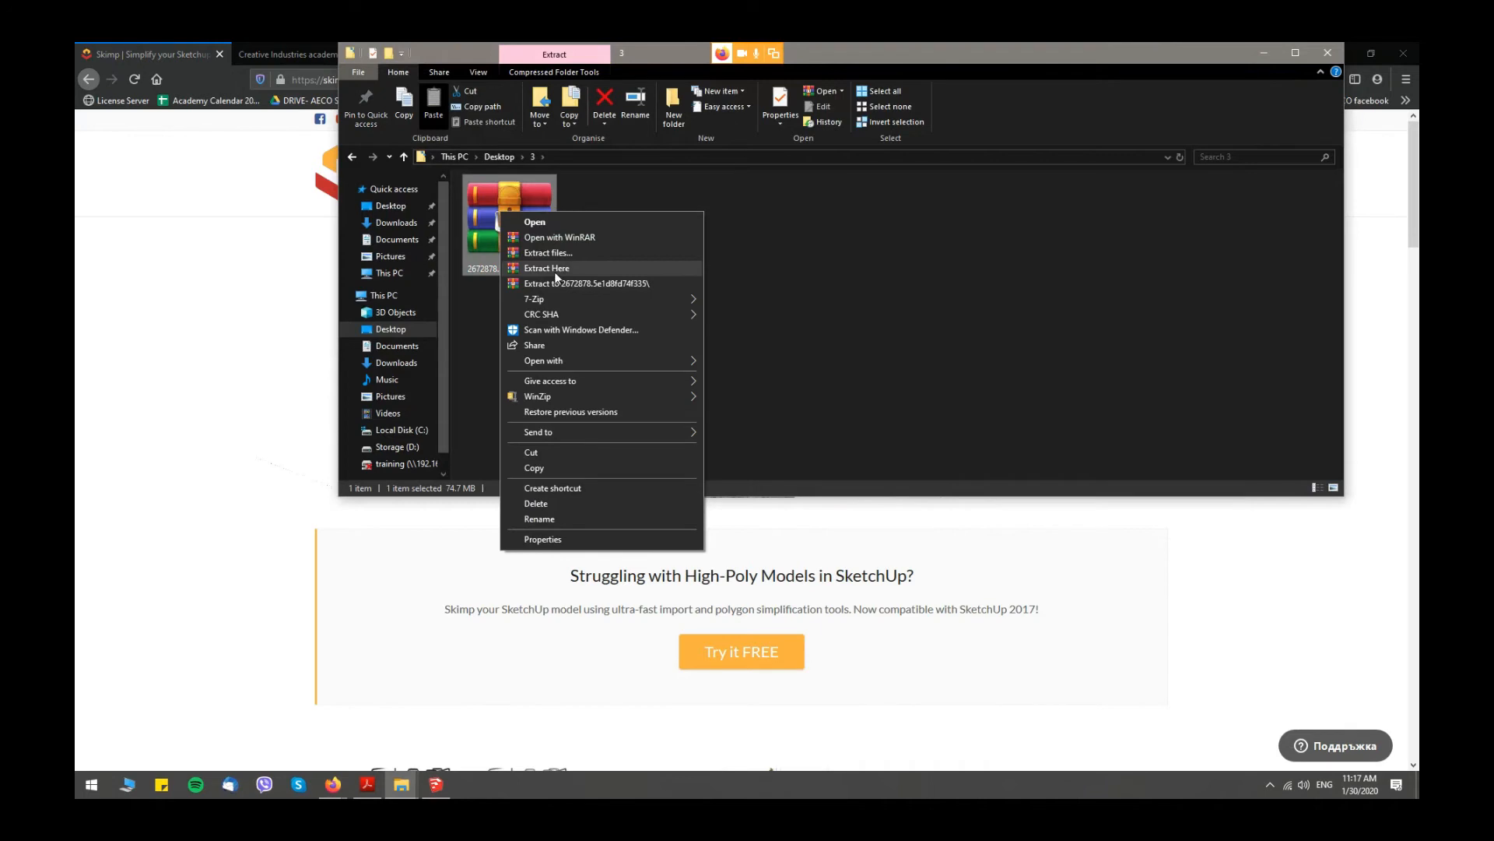
click(556, 269)
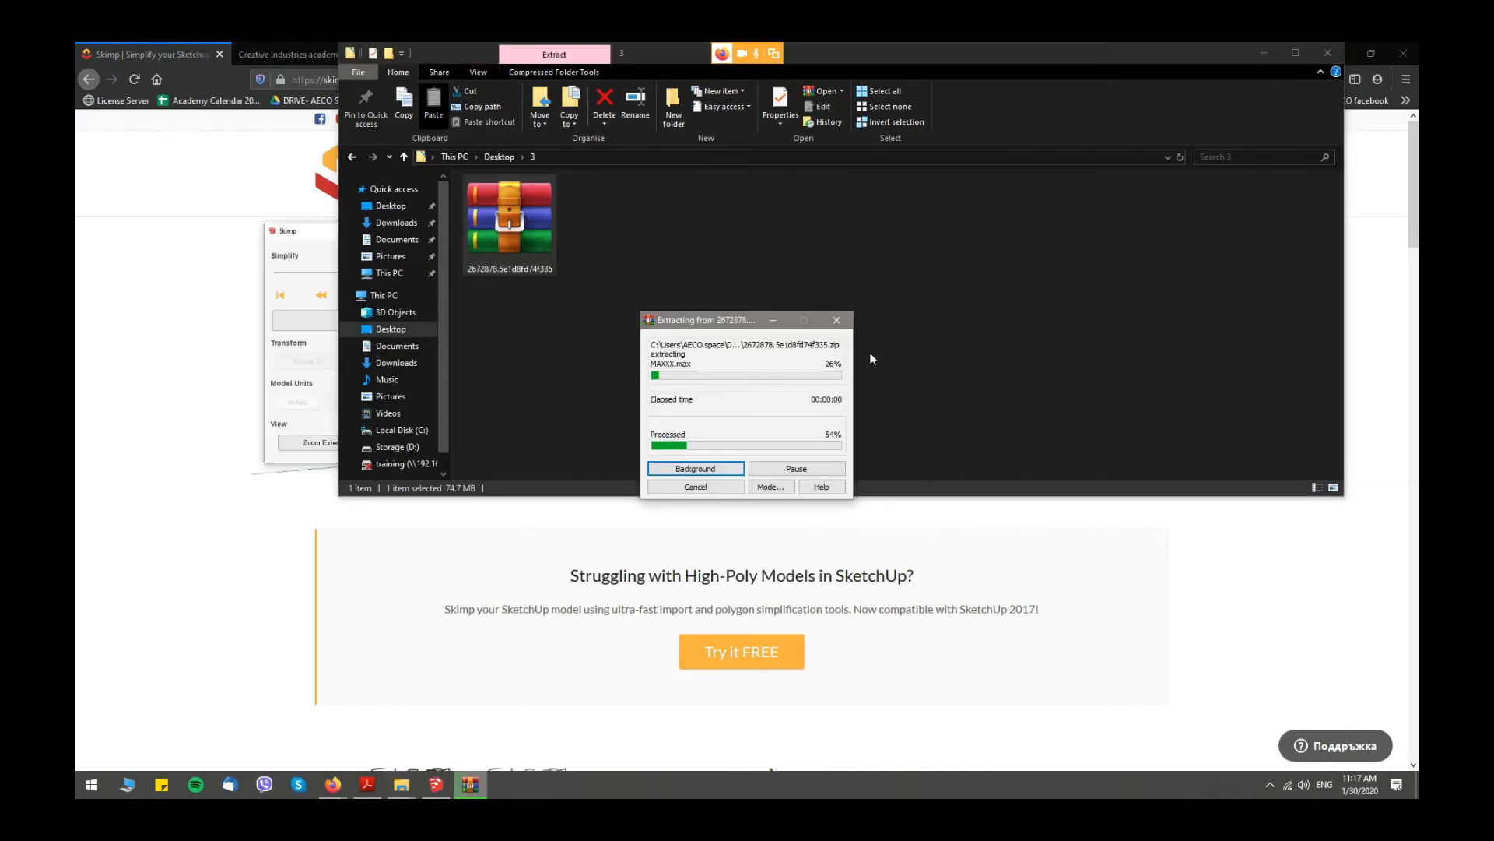
click(1293, 52)
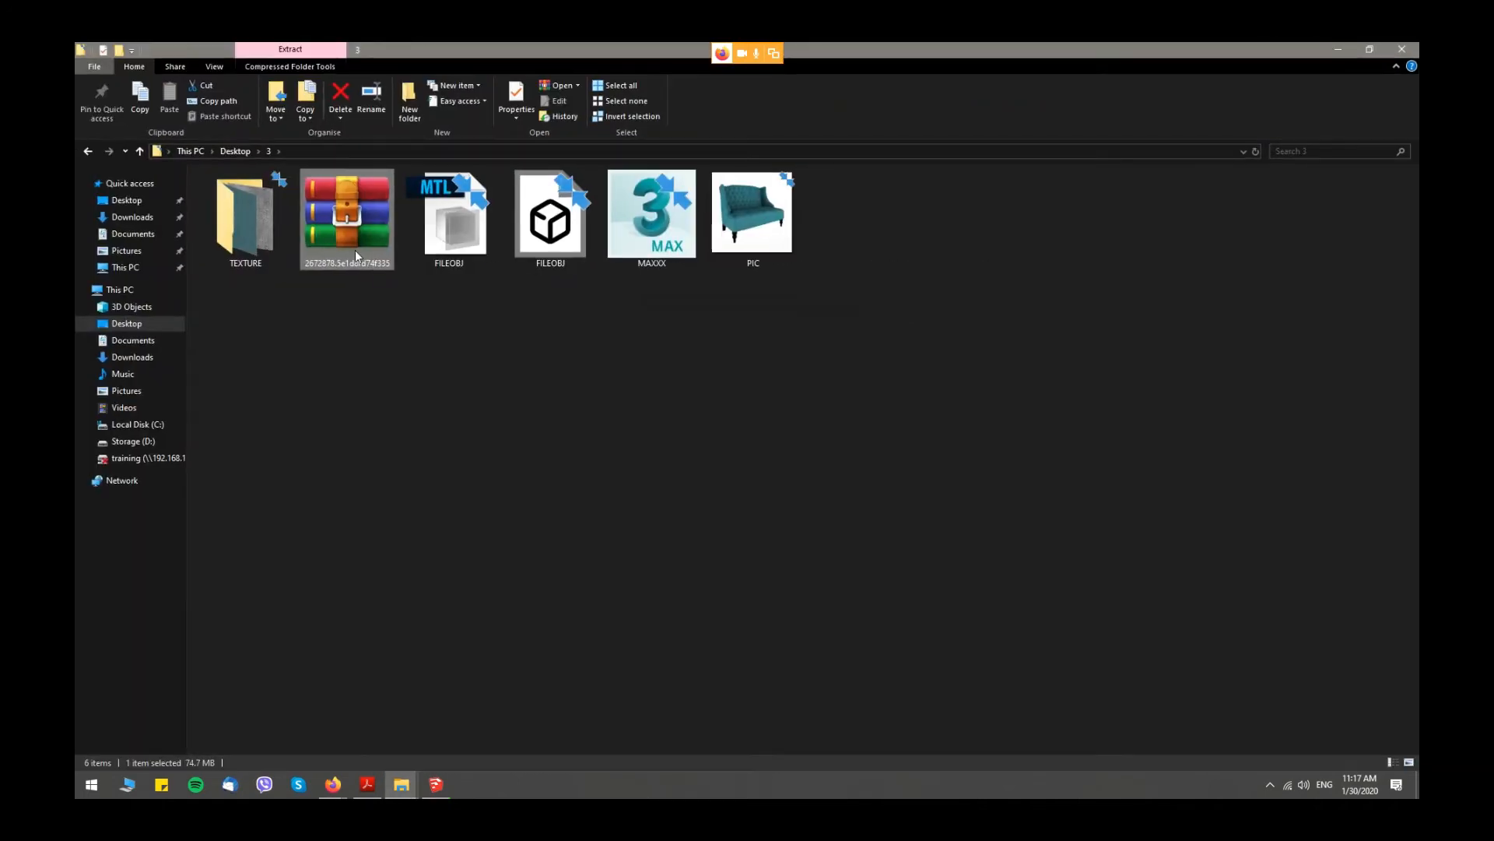
- View the sofa picture PIC, then check the details of the MAXXX scene and the FILEOBJ 3D object
click(745, 227)
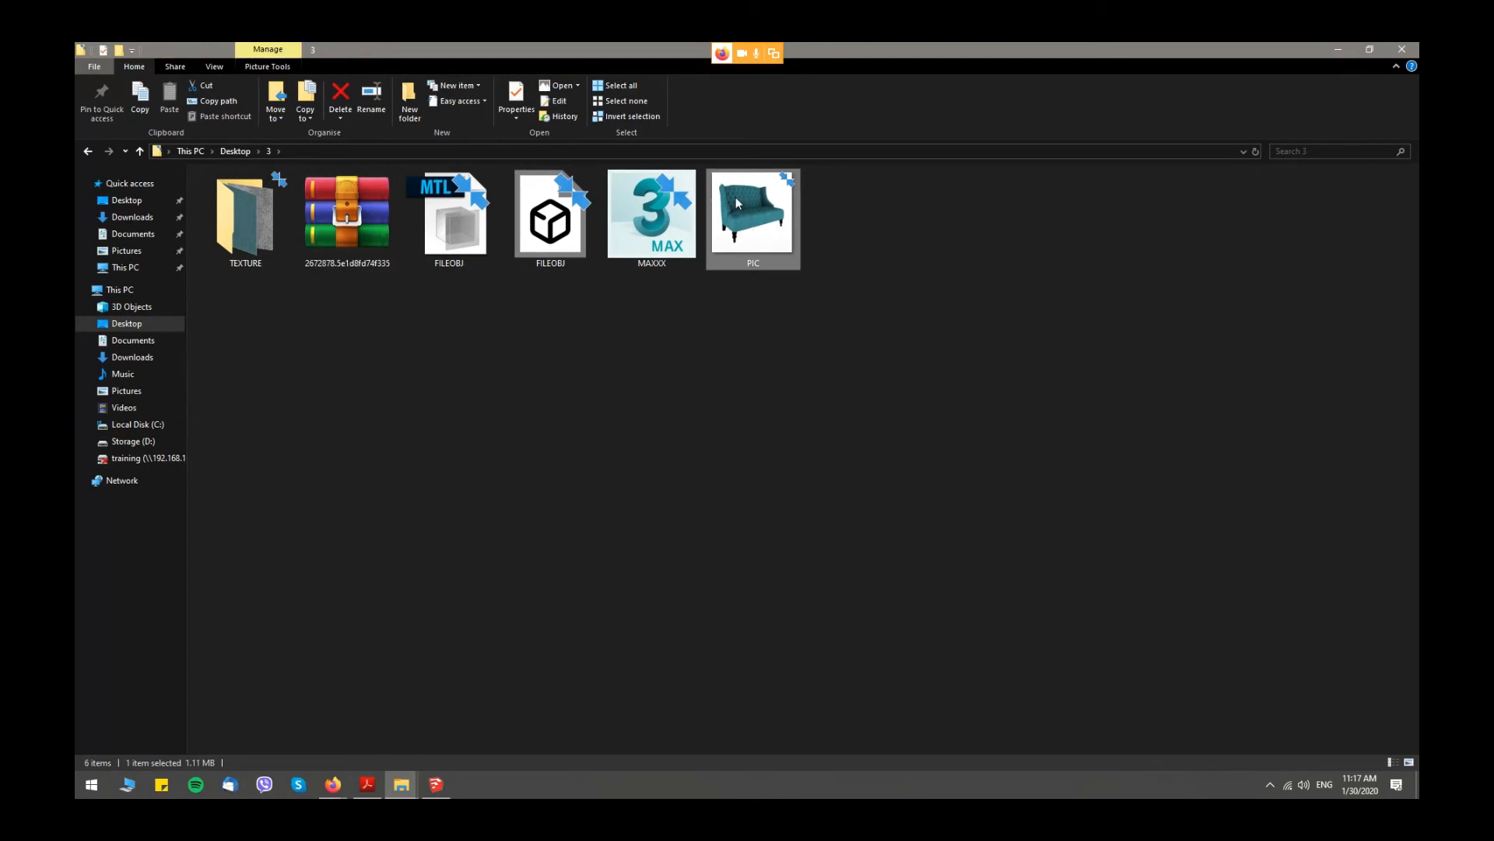
double_click(763, 220)
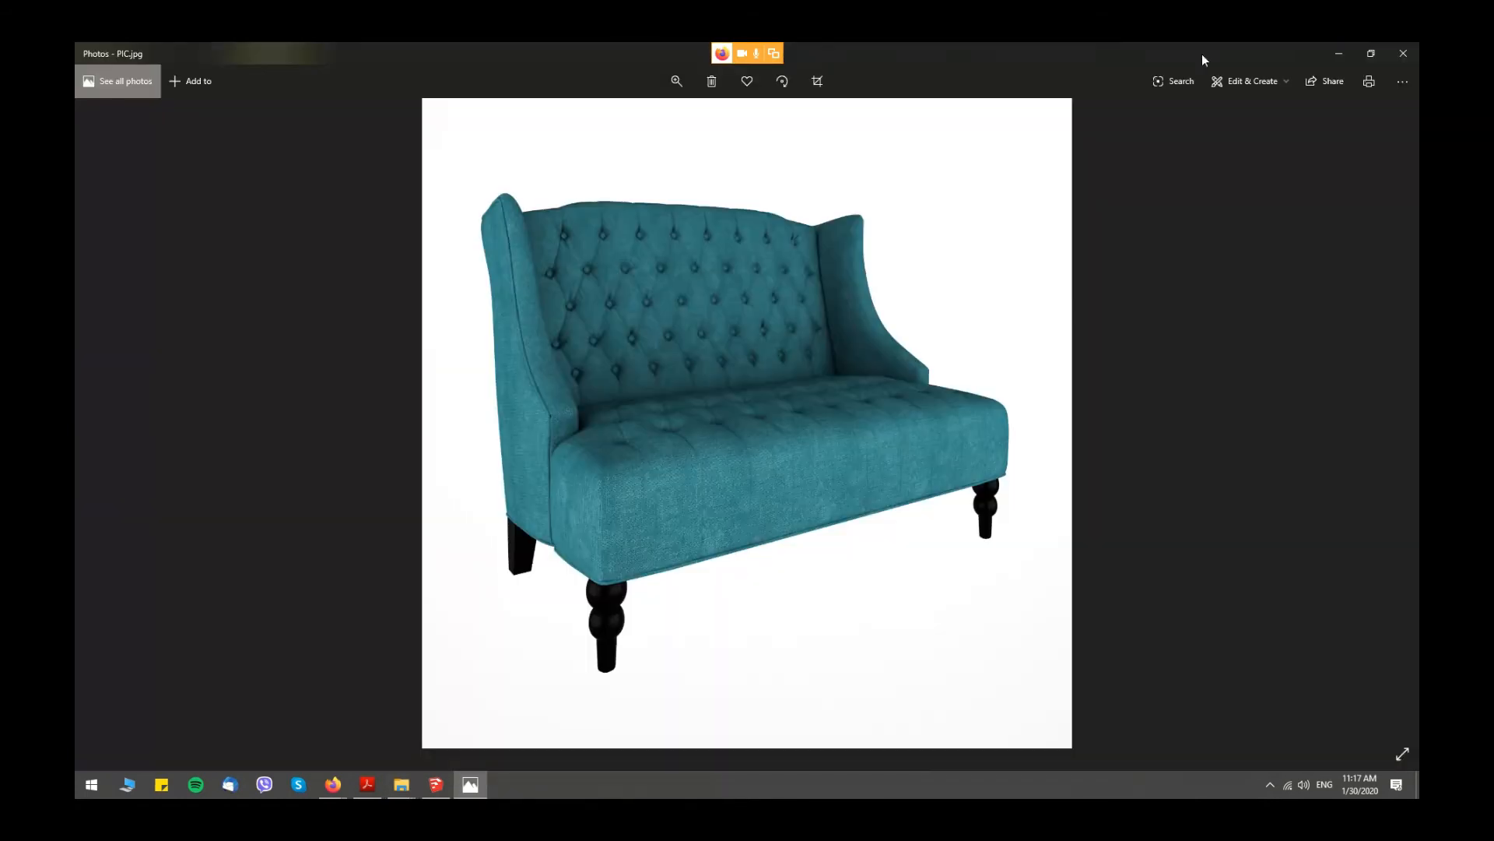
click(1402, 52)
click(679, 231)
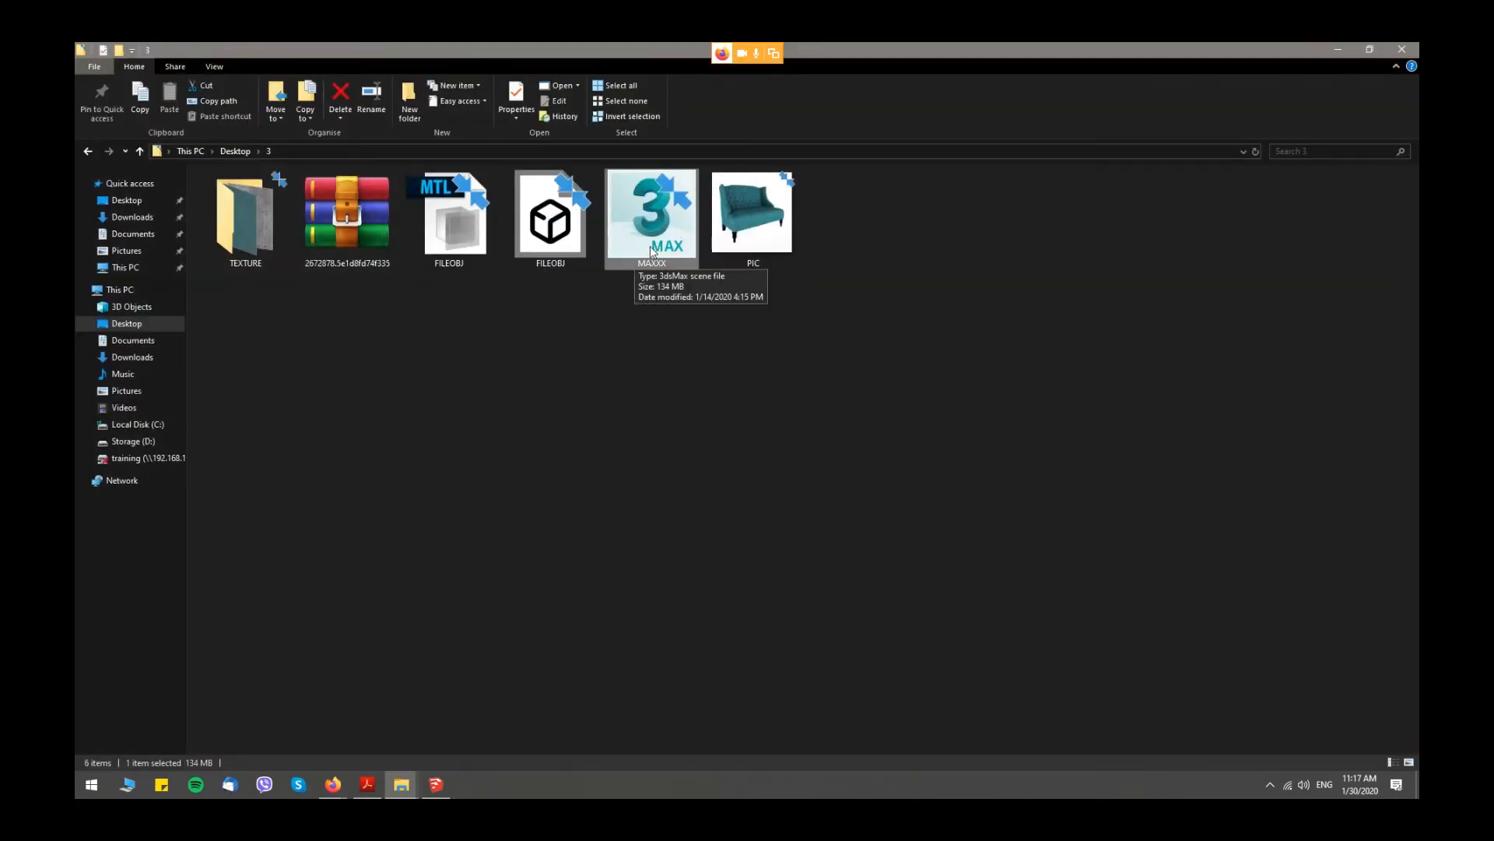
click(547, 210)
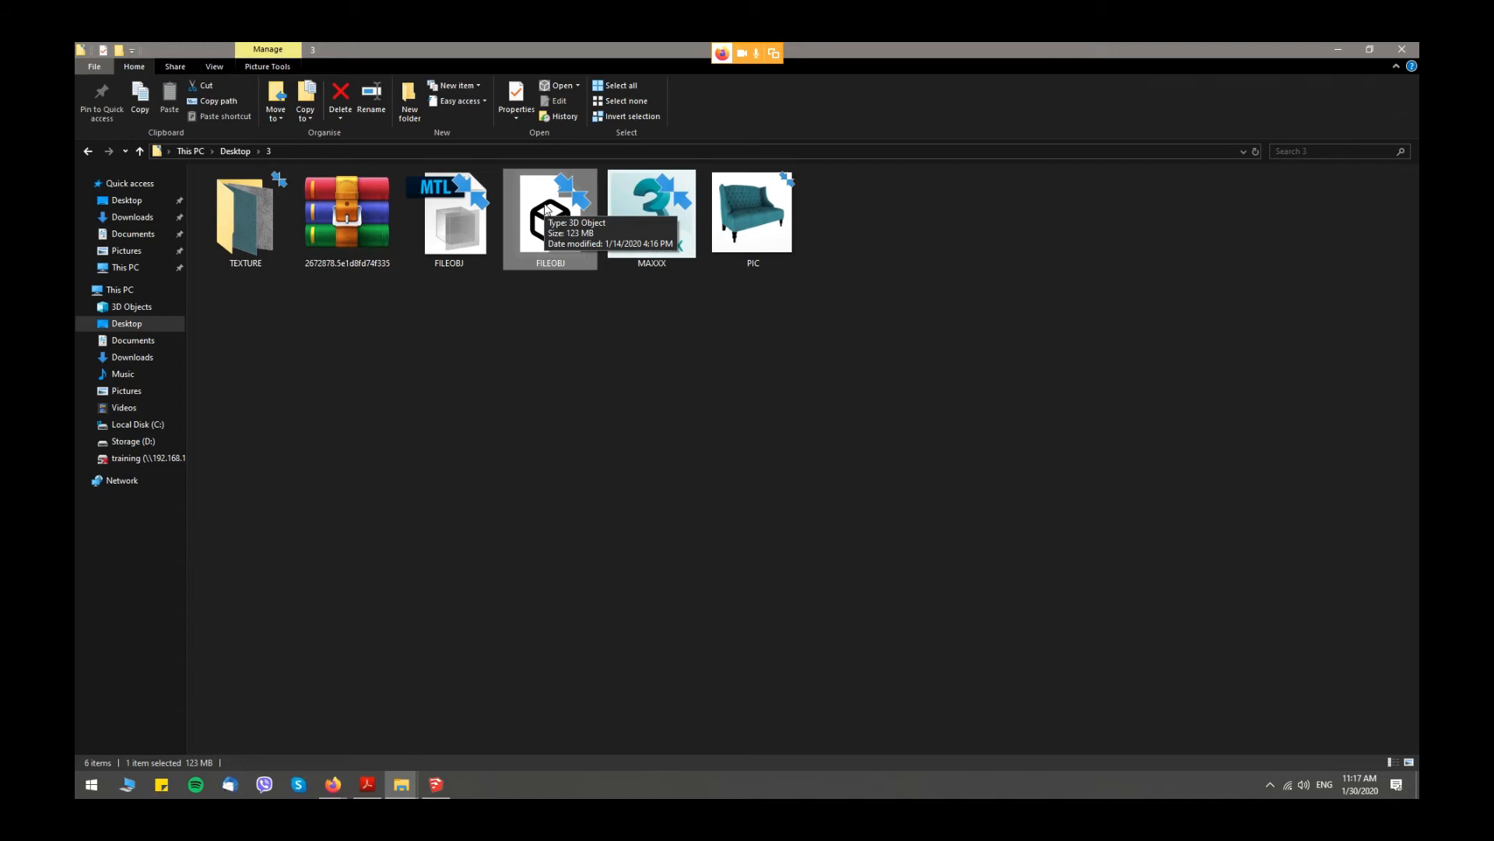
- Open the TEXTURE folder and view its fabric texture images, then minimize the folder window
double_click(249, 222)
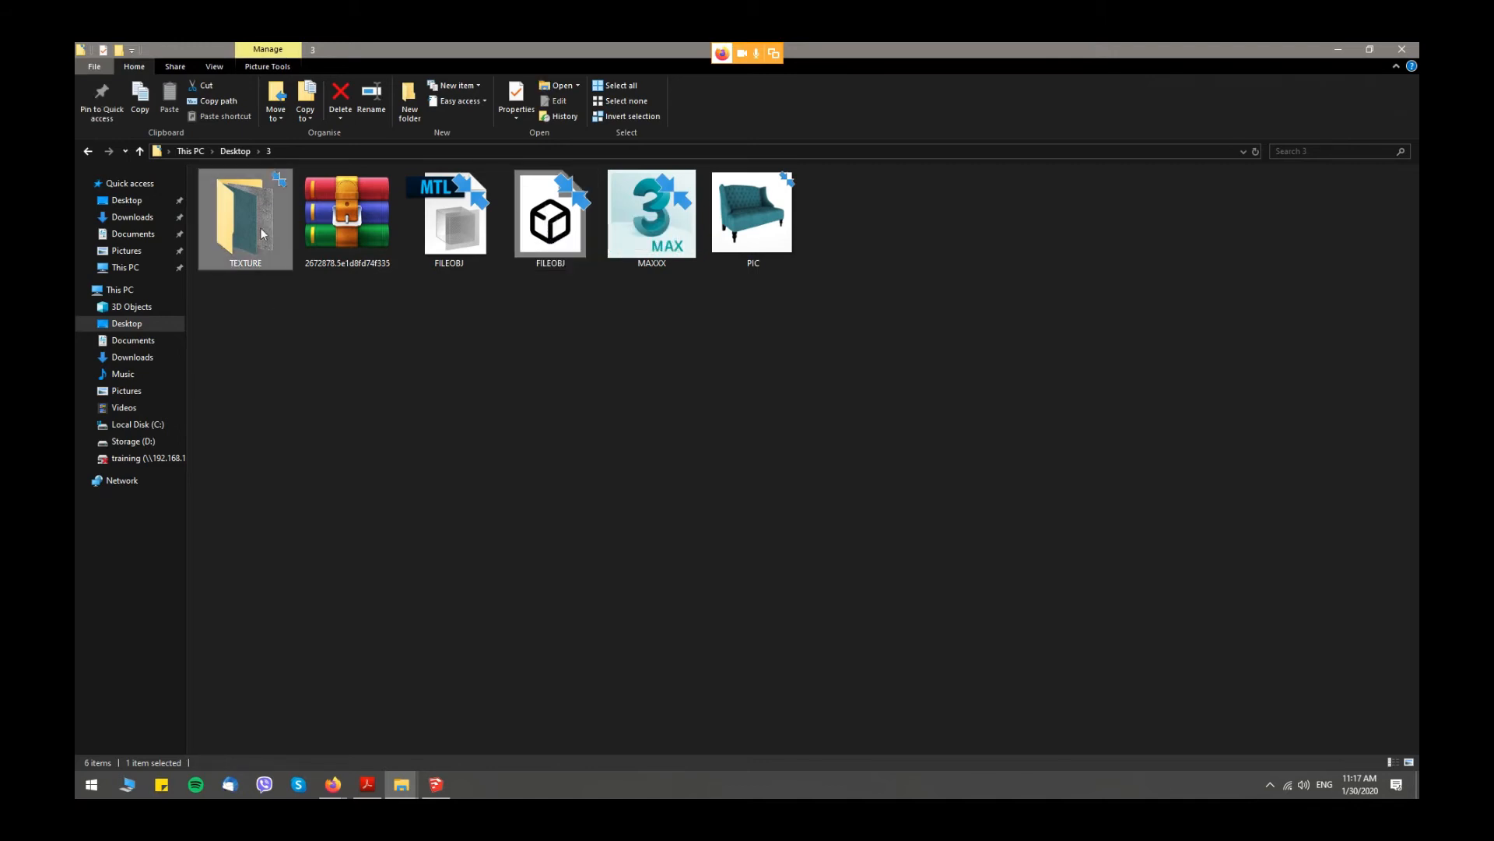
click(323, 216)
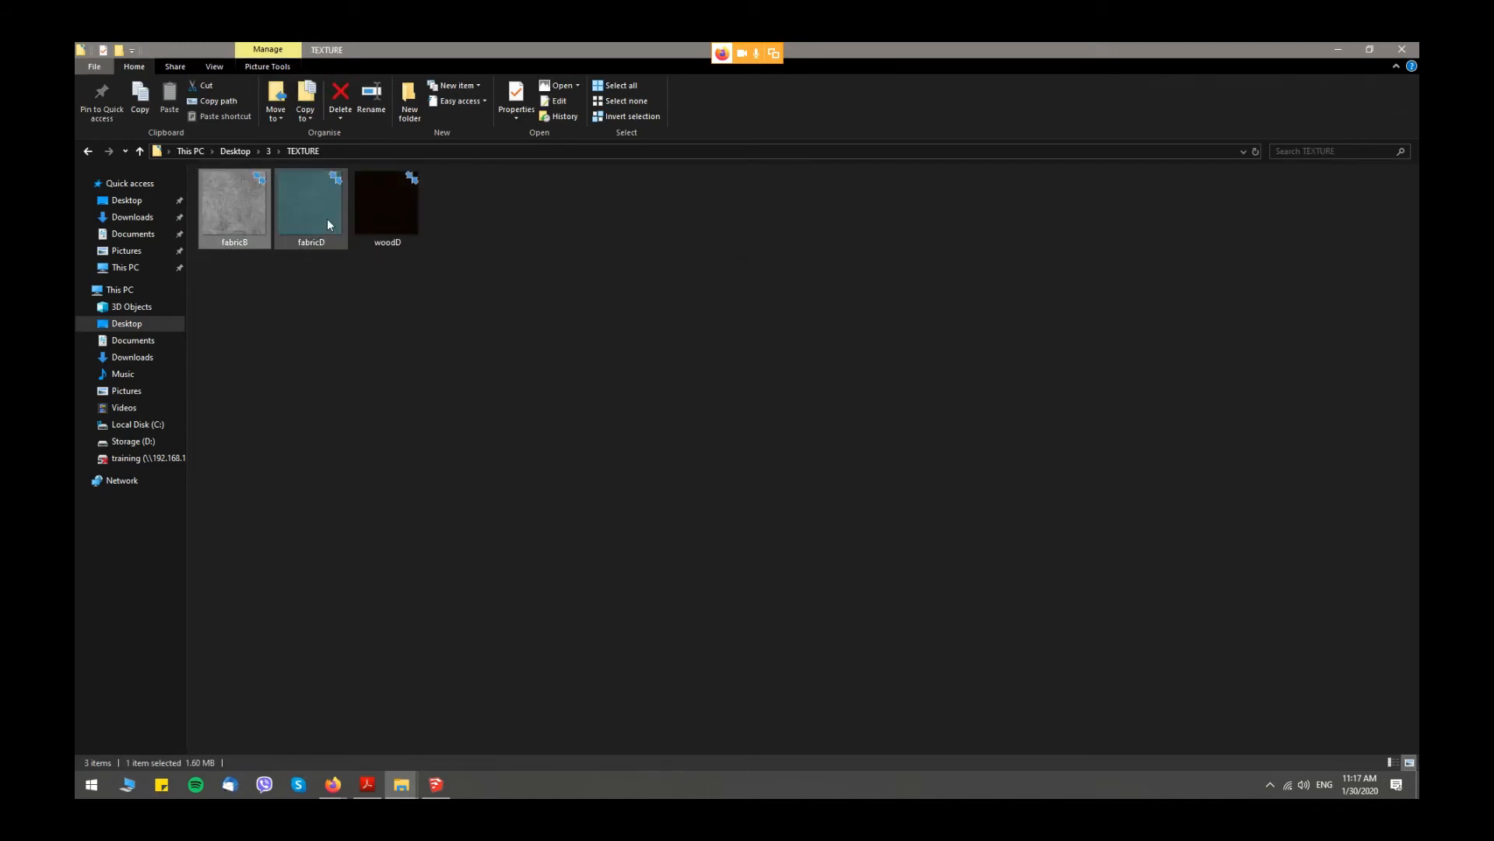
double_click(249, 213)
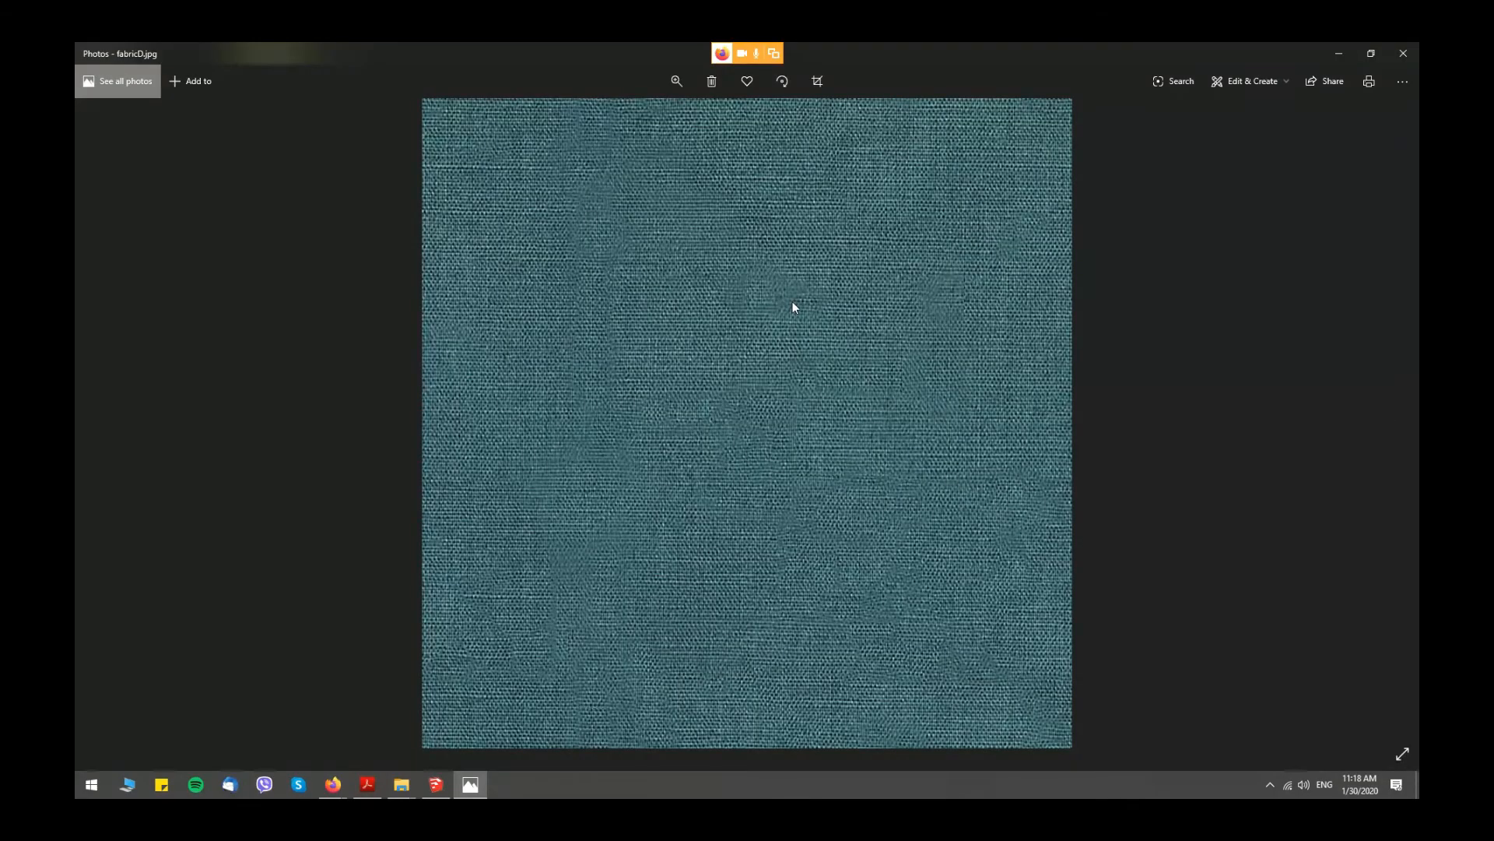
key(Right)
click(1404, 52)
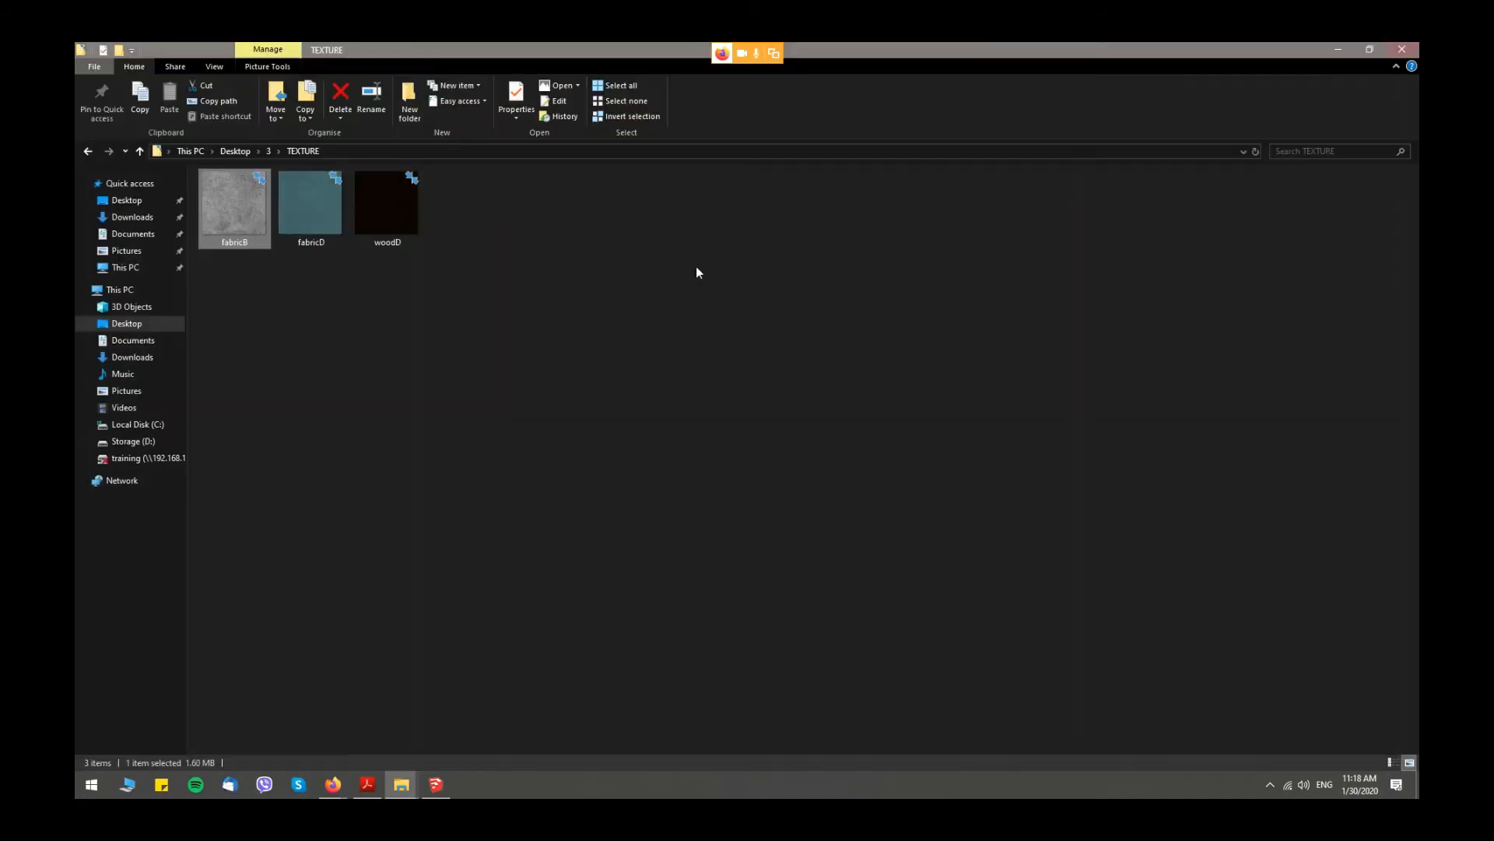
click(592, 293)
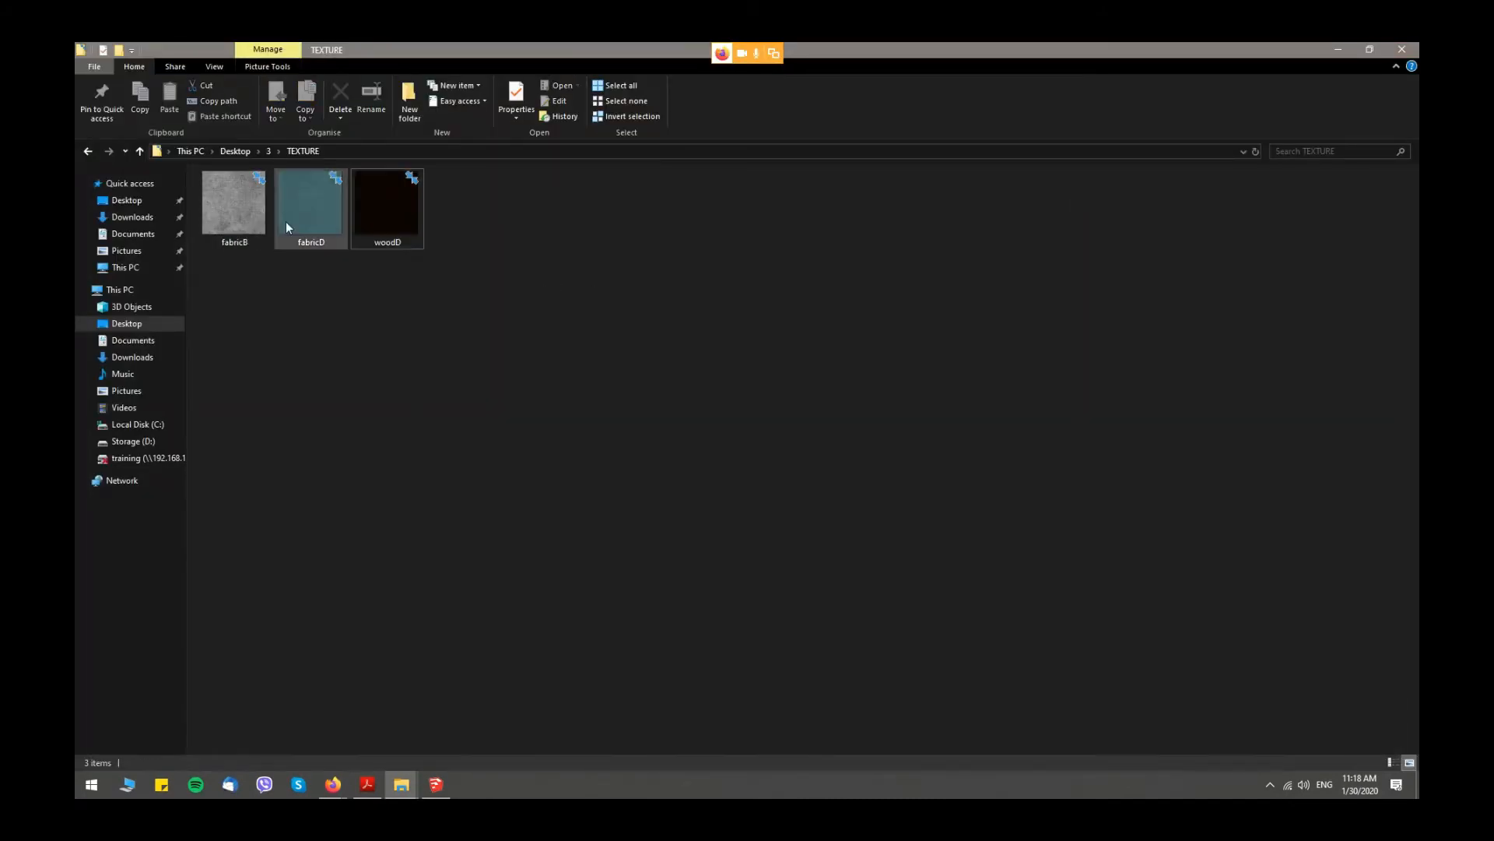
click(1343, 52)
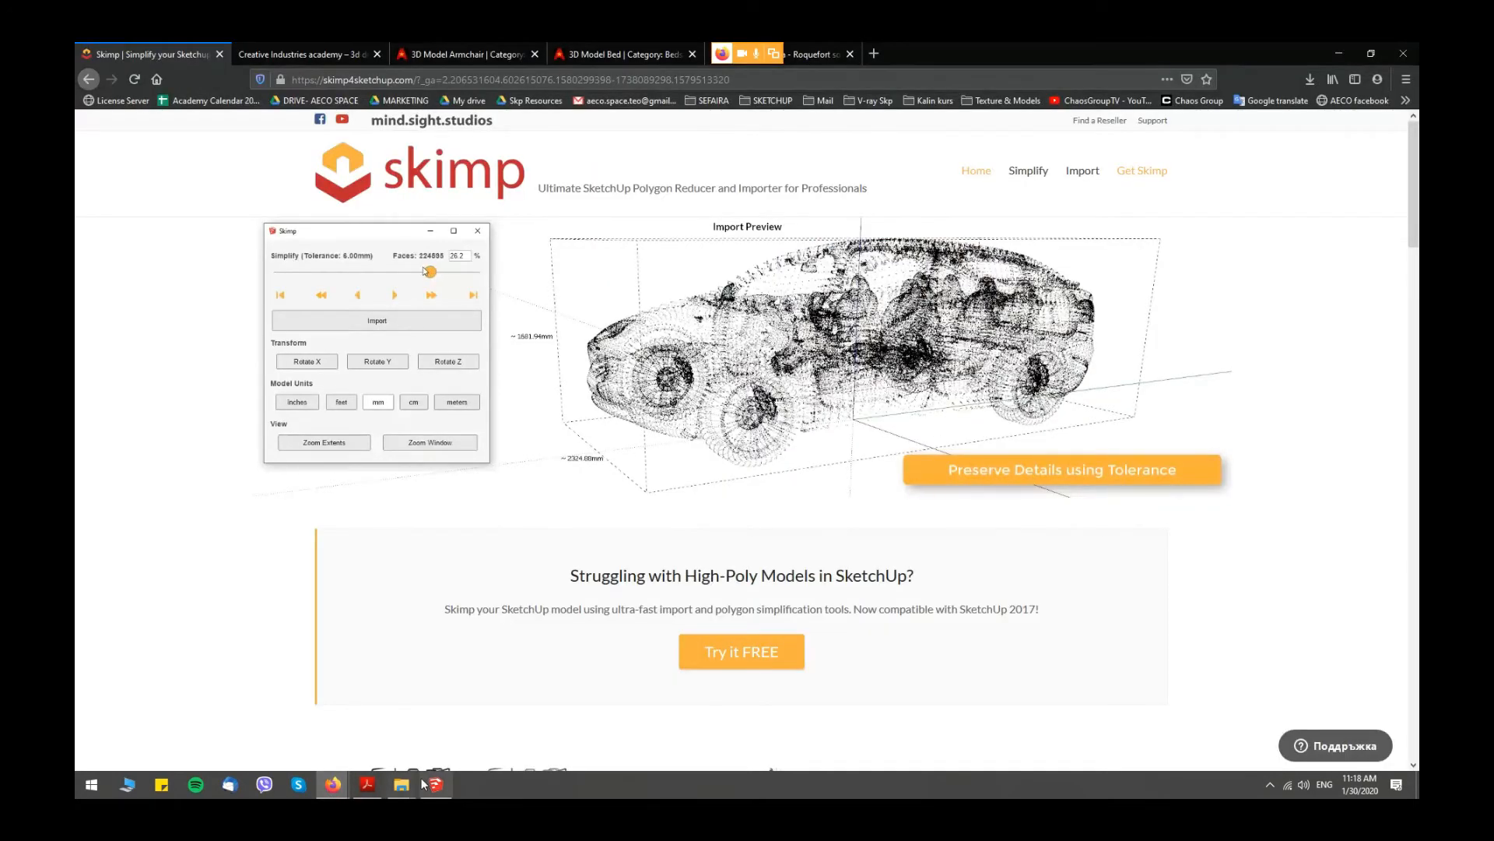
- Switch to SketchUp and load the FILEOBJ 3D object from folder 3 into Skimp's import preview
key(alt+Tab)
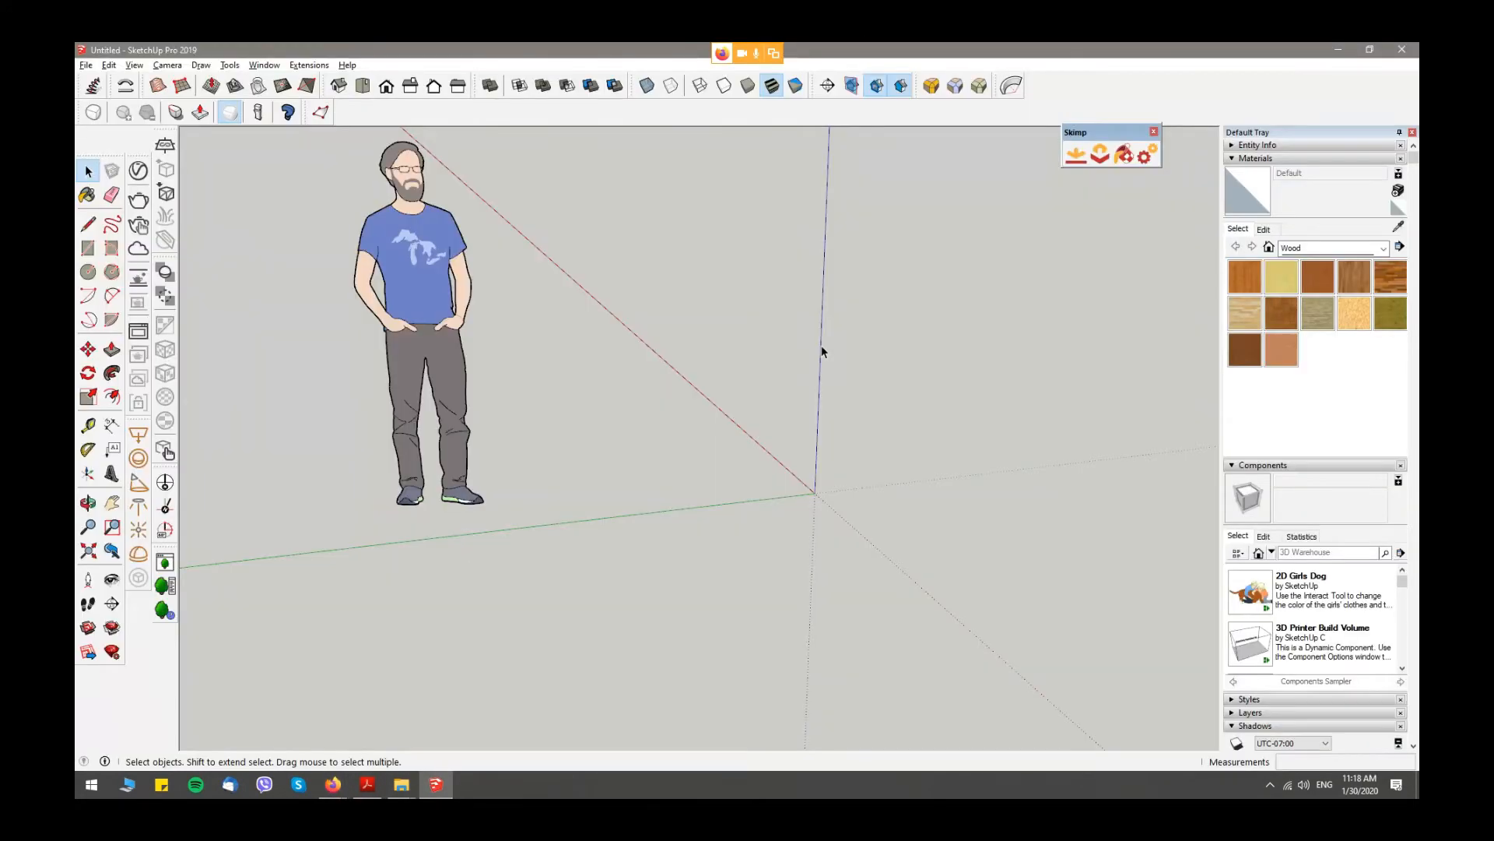
middle_drag(826, 357, 778, 360)
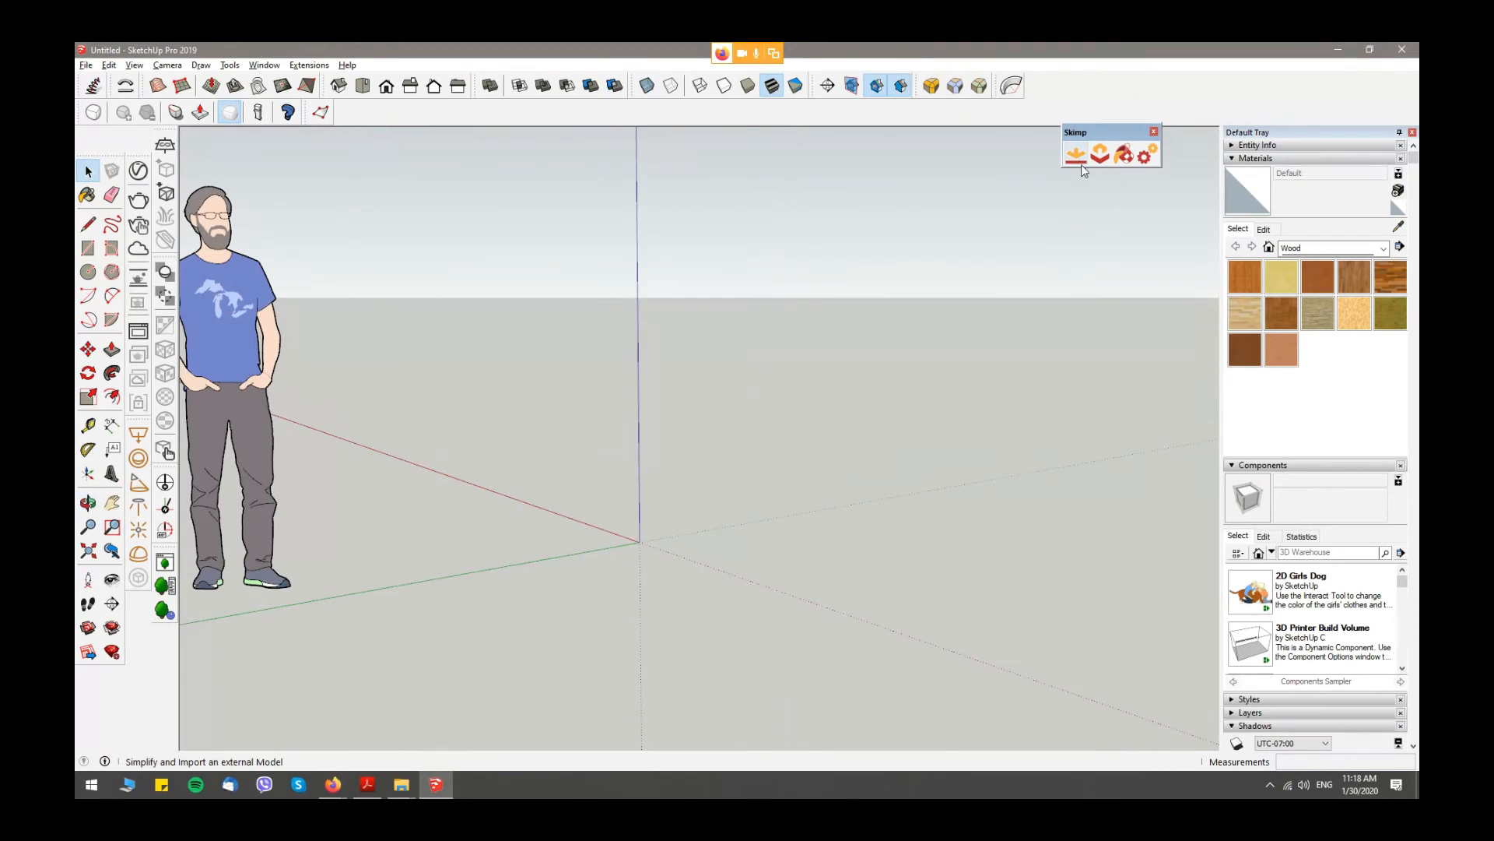
click(1081, 165)
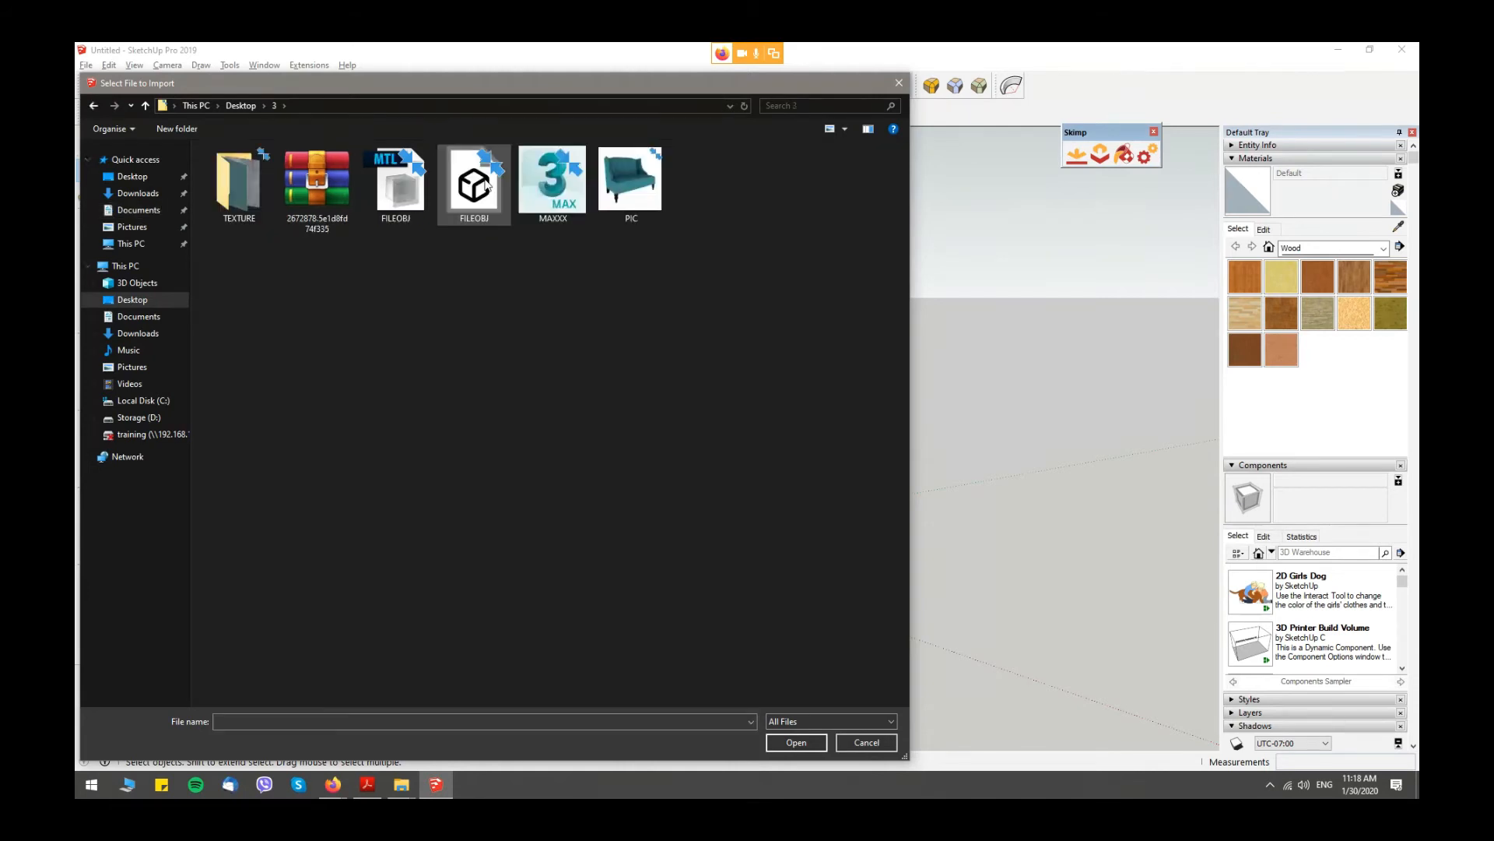
click(459, 194)
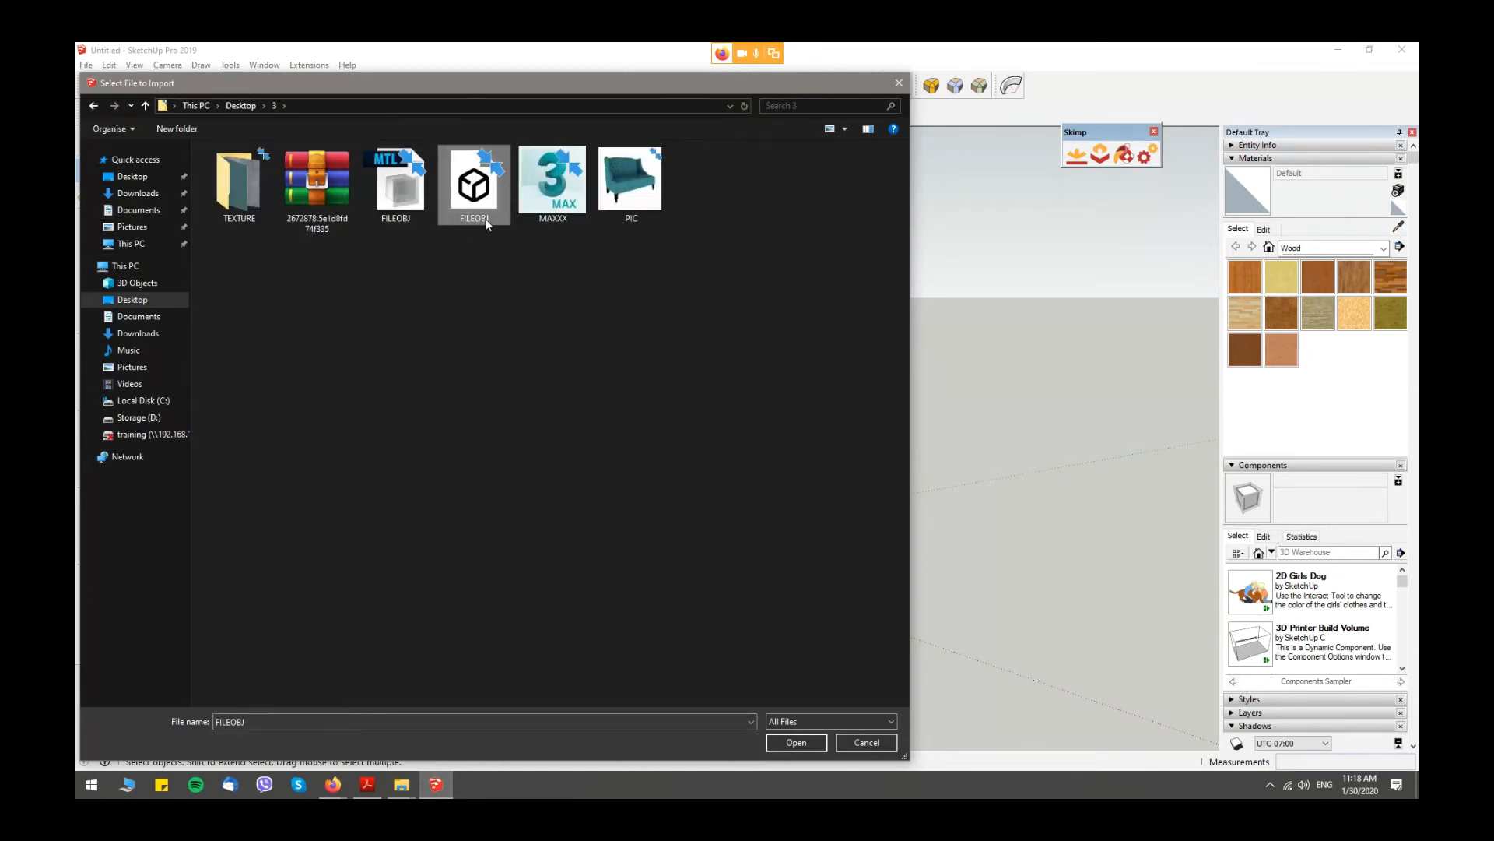
click(796, 741)
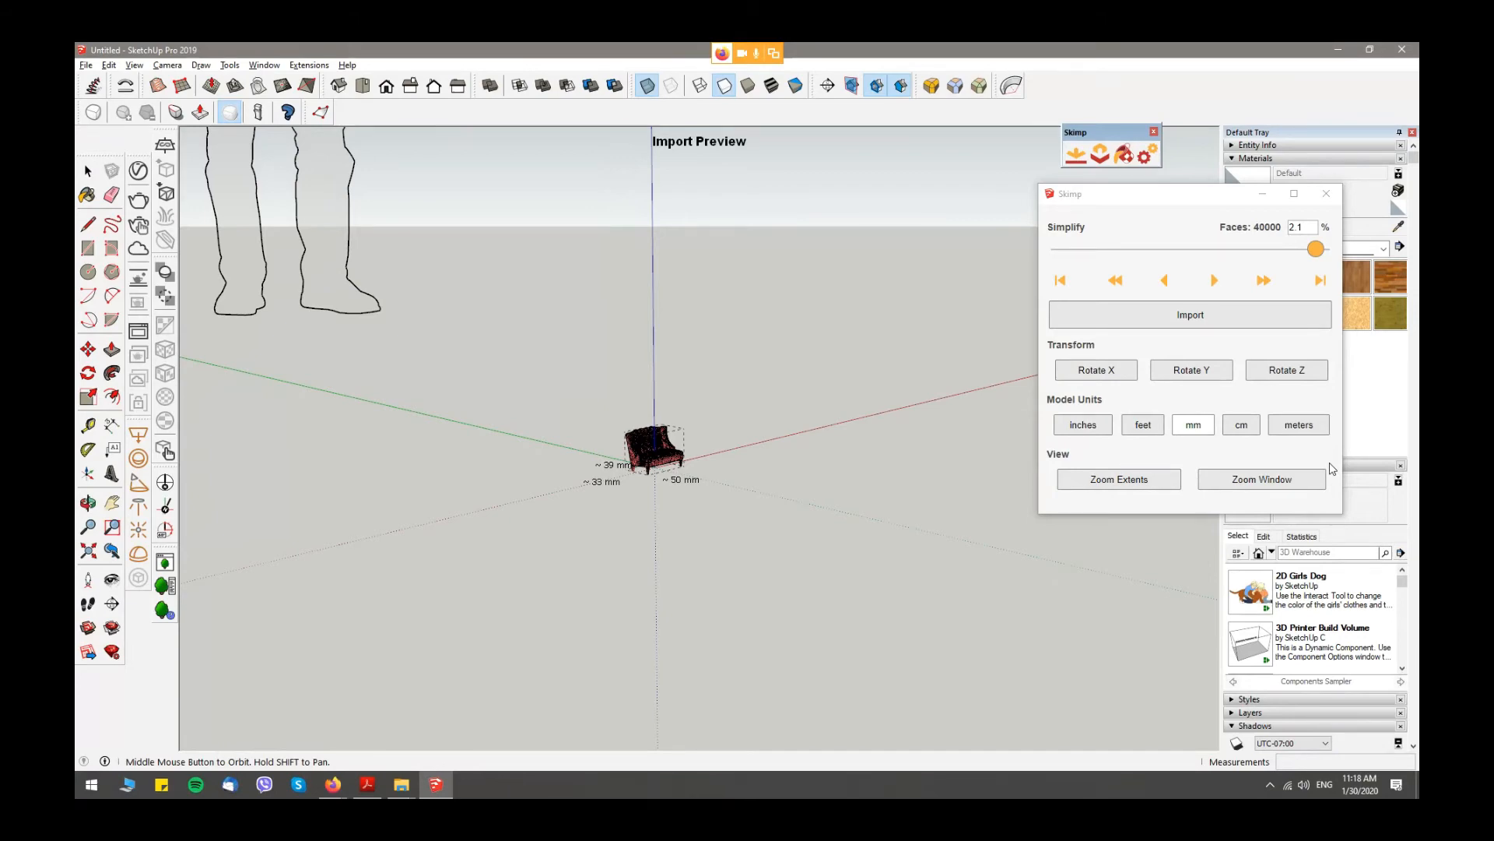
- Set the model units to inches and check the sofa's size against the scale figure
click(1083, 424)
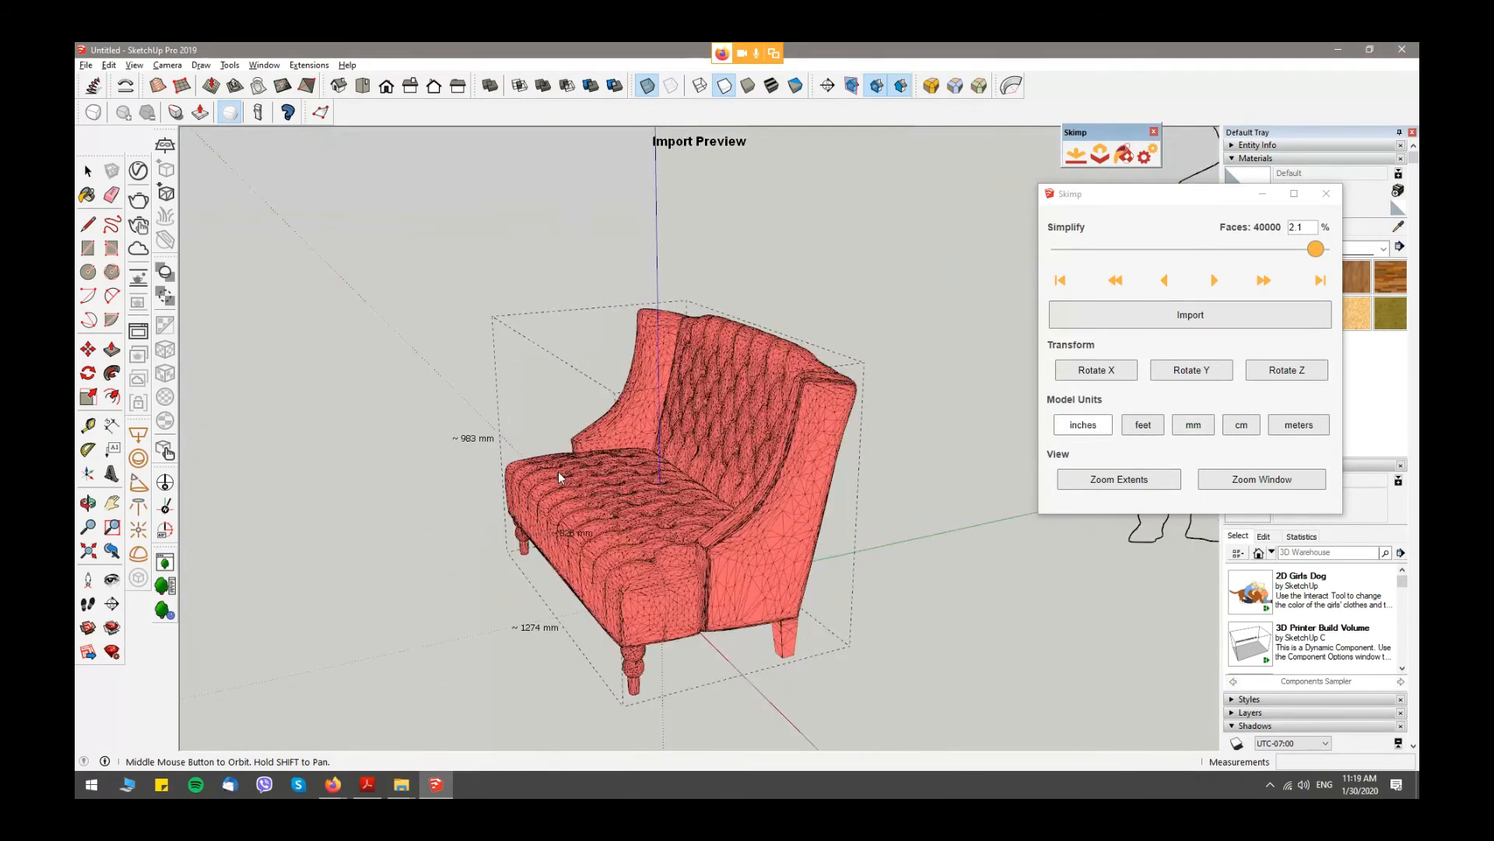
click(1145, 428)
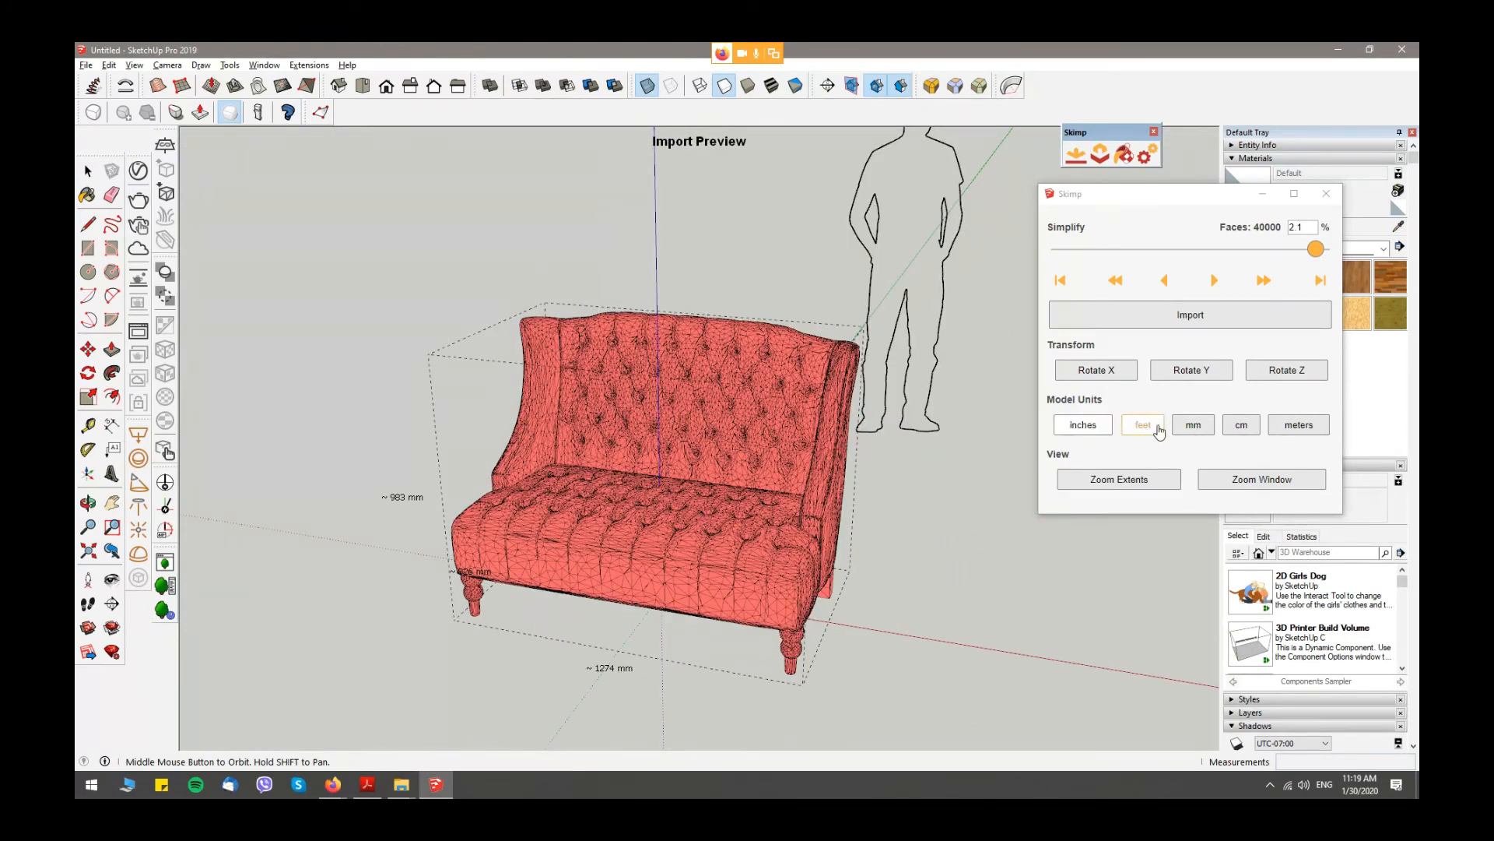
click(1199, 426)
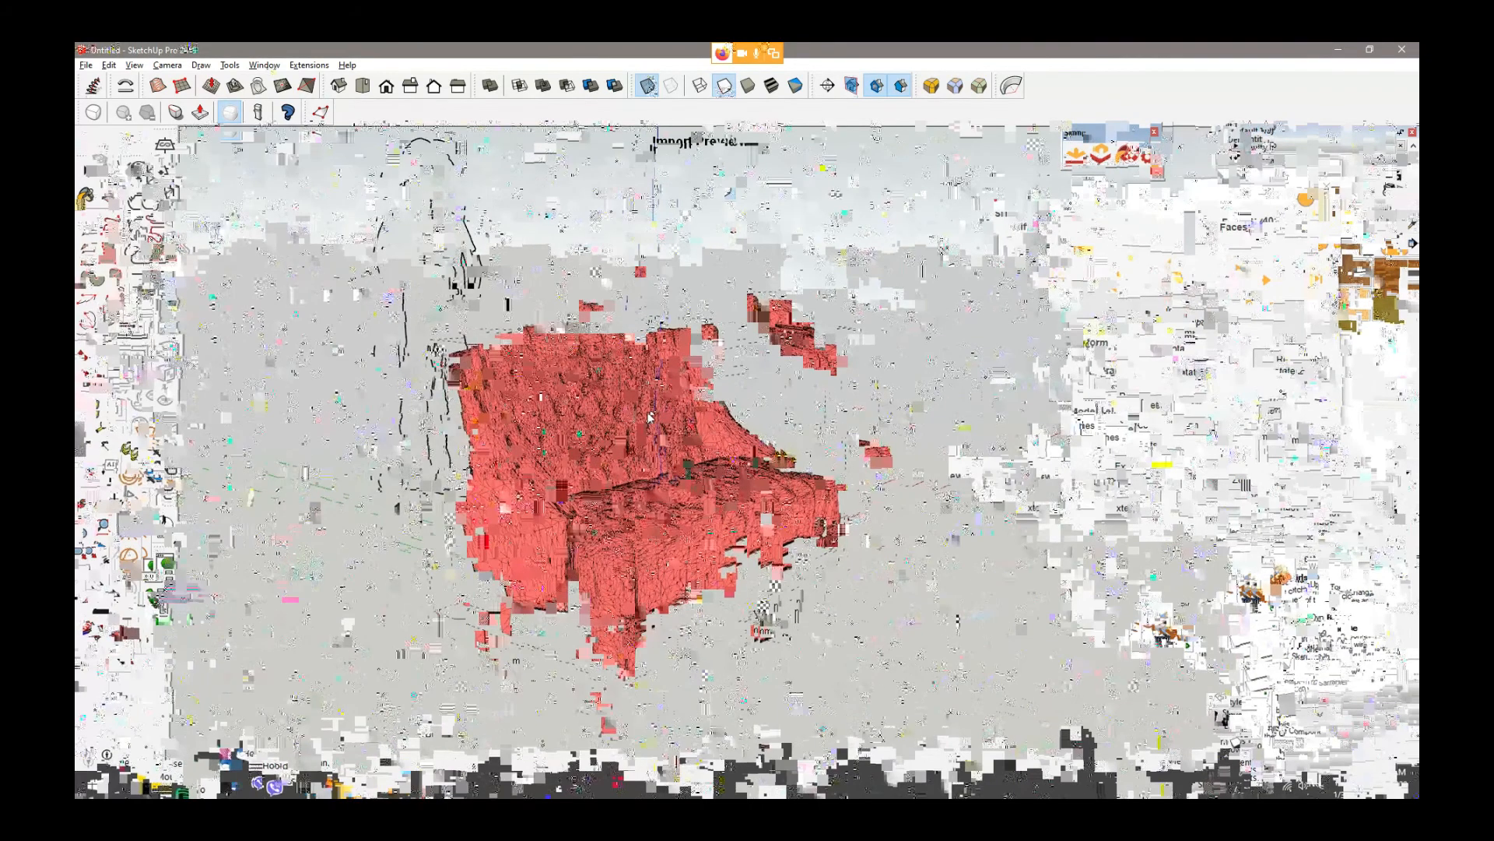
middle_drag(648, 411, 611, 404)
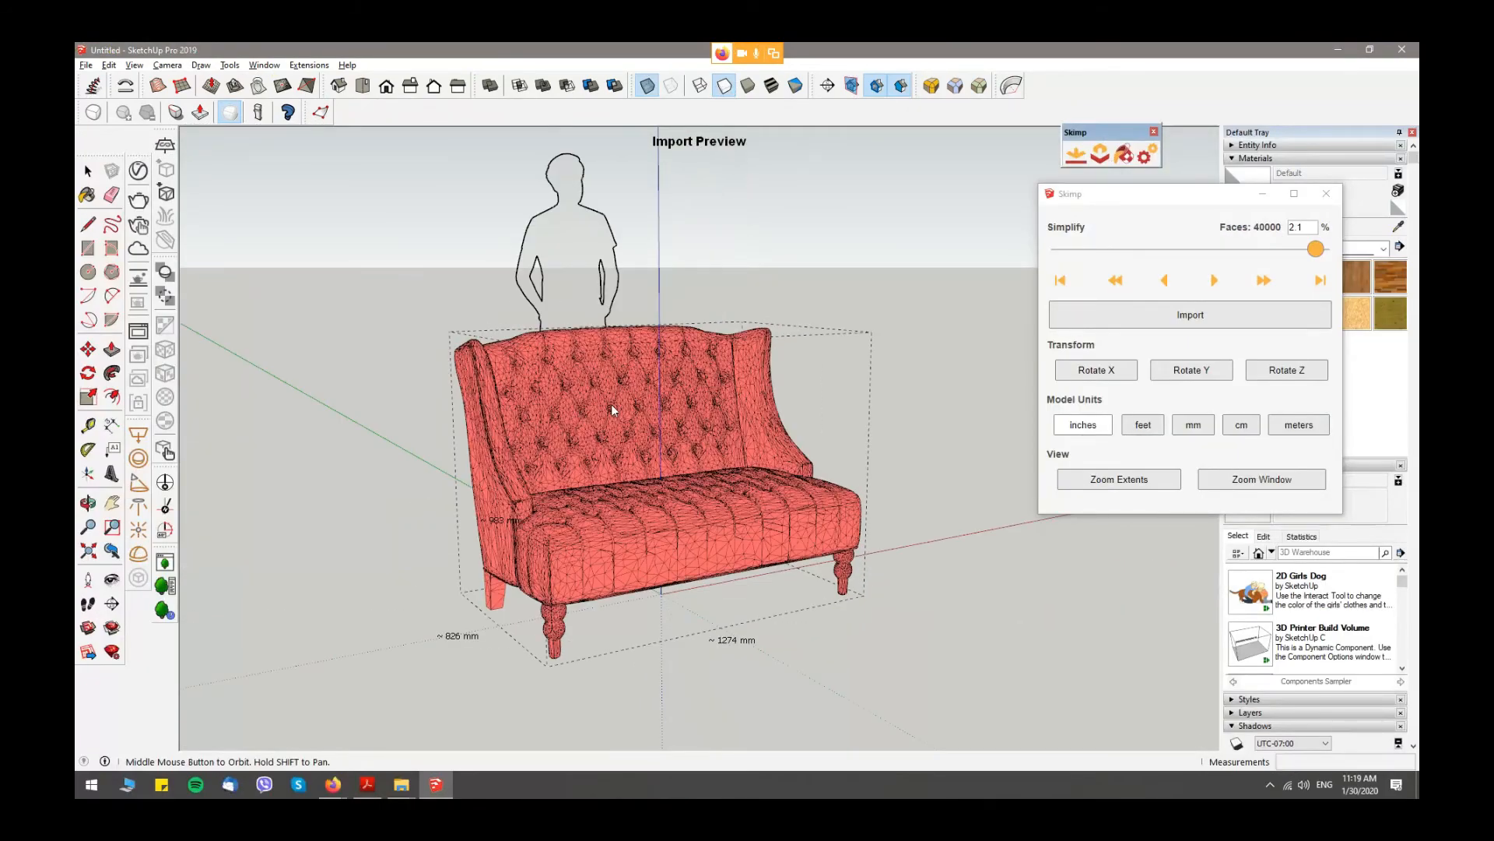
middle_drag(612, 411, 645, 414)
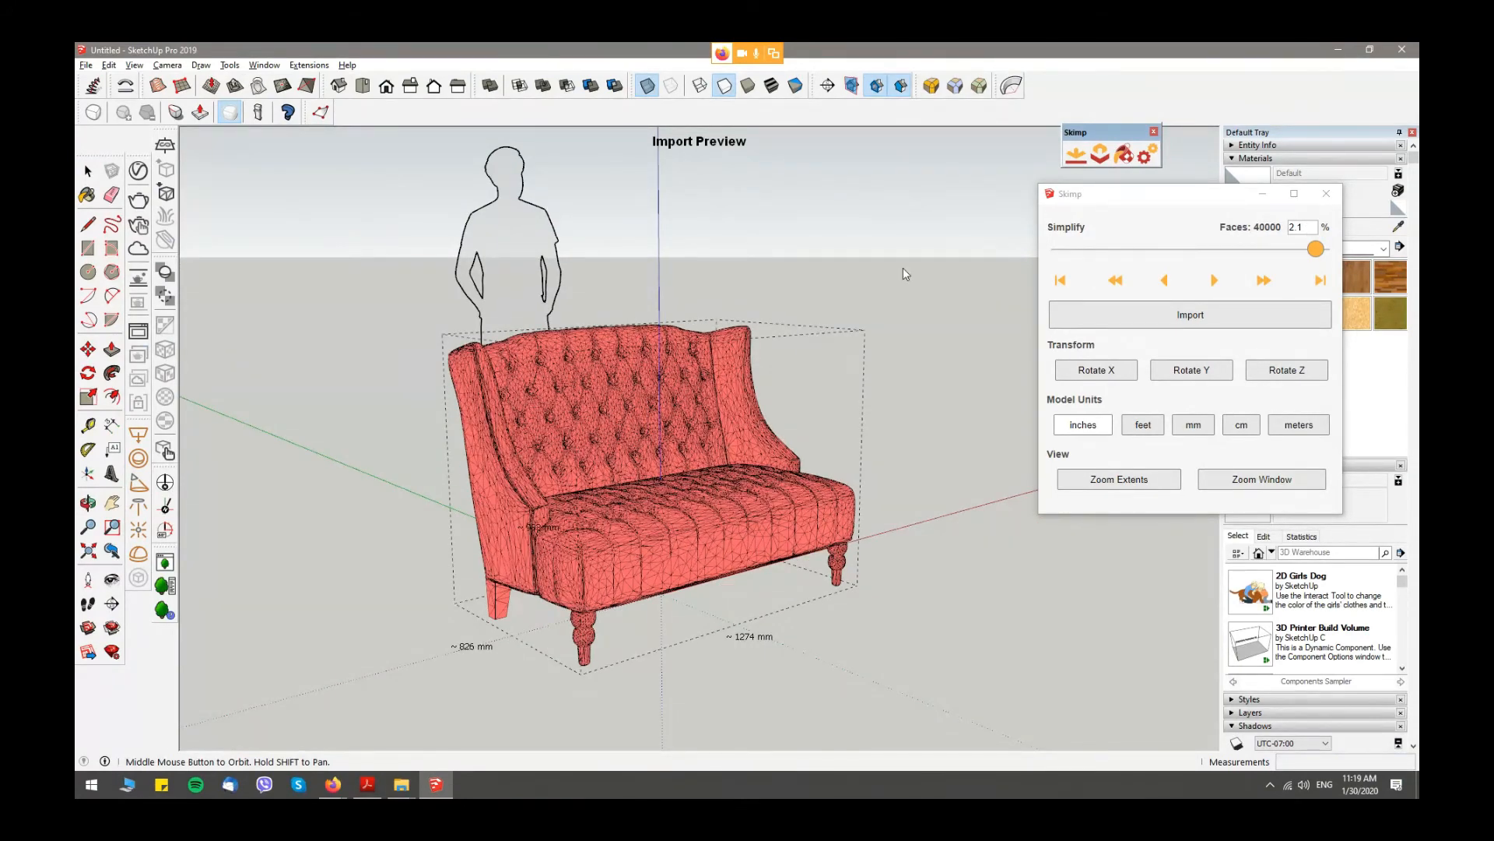
- Set the simplification level to 100% to preview the sofa's full-detail mesh
click(1243, 250)
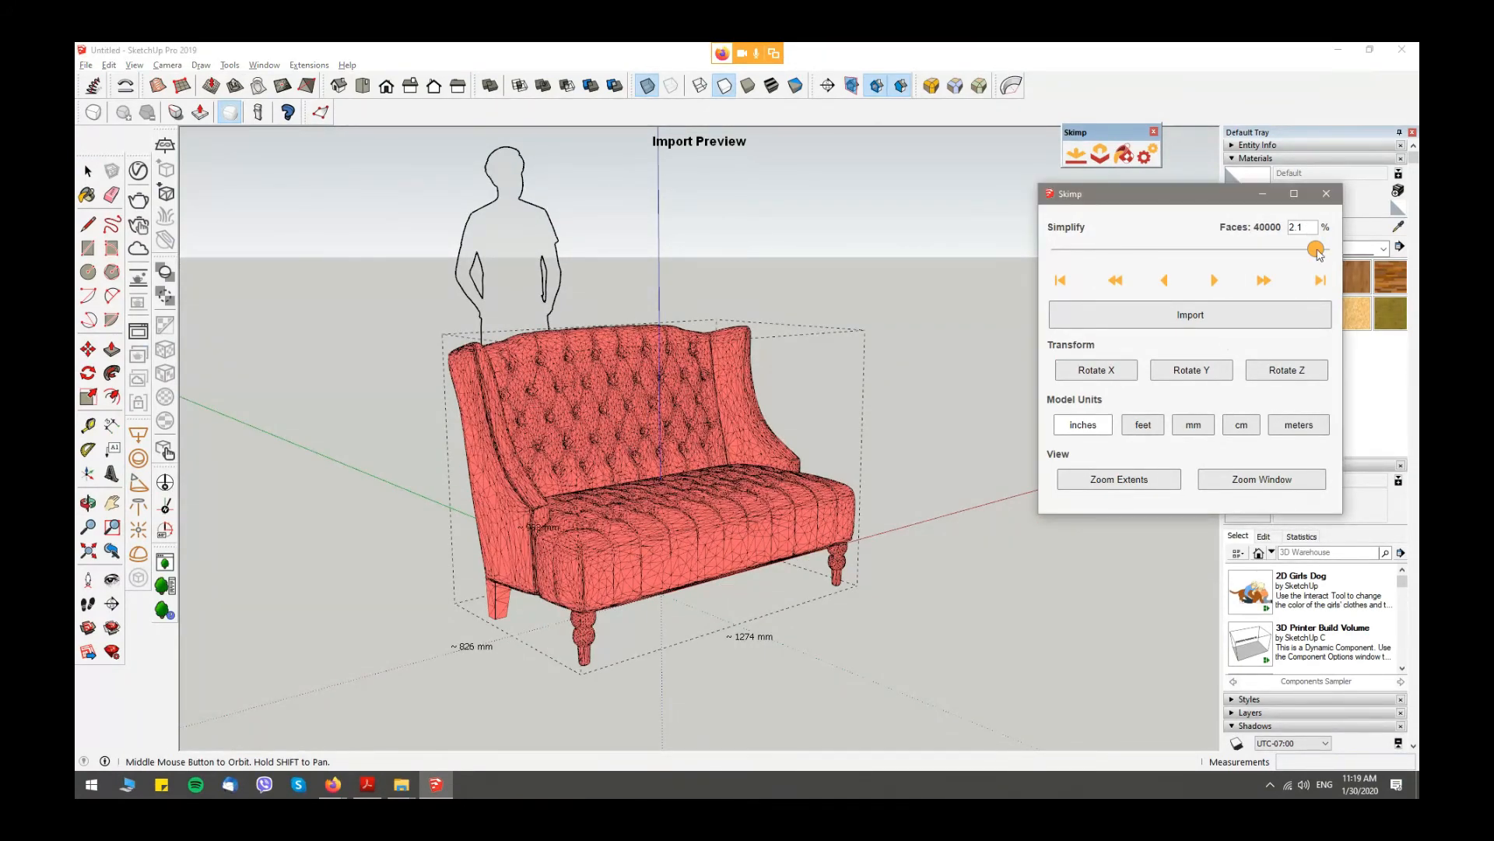
click(1054, 256)
click(1055, 256)
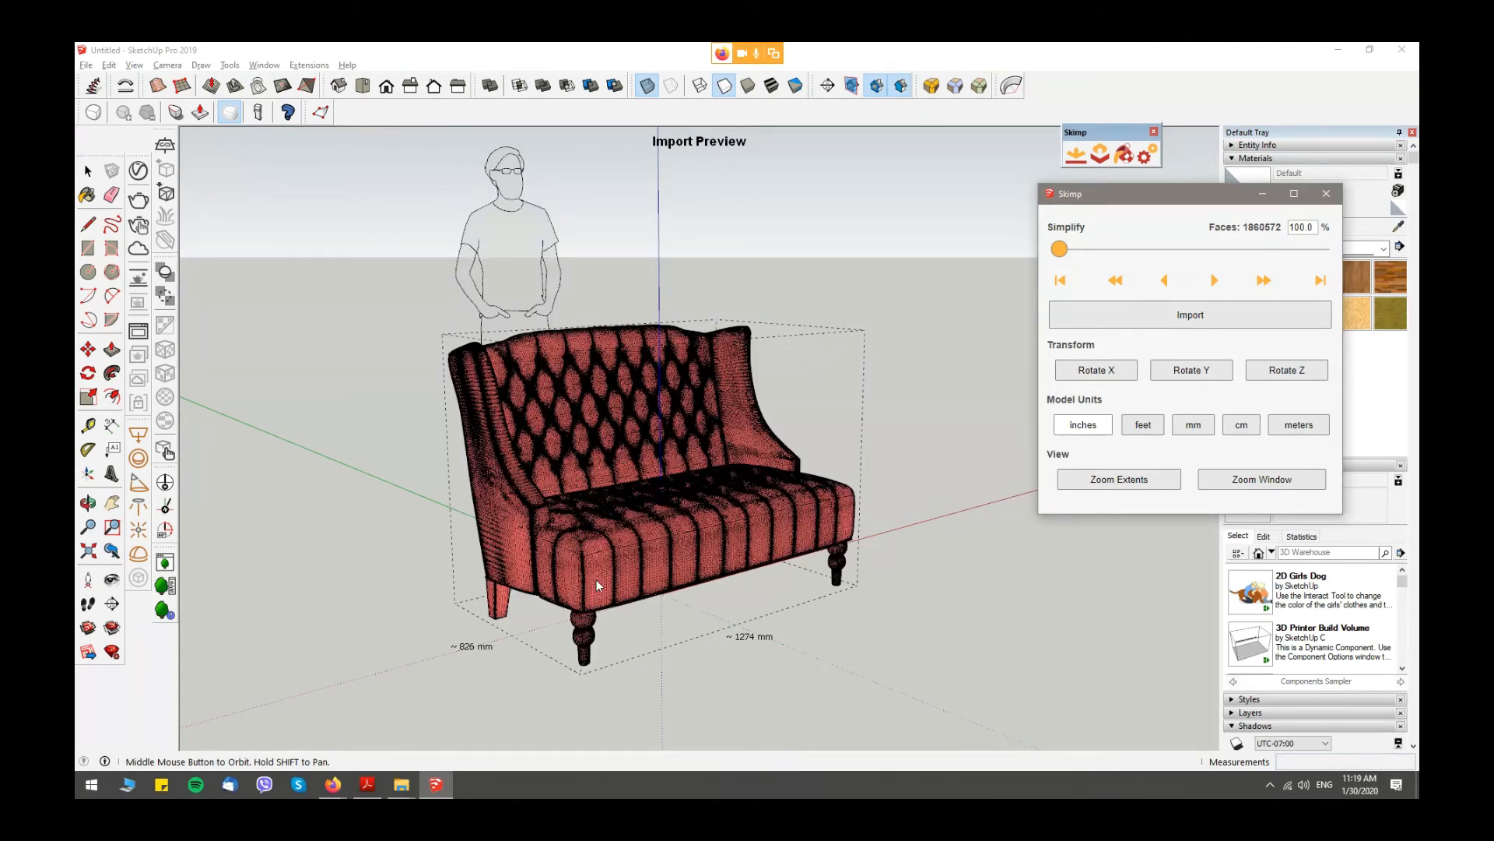
scroll(596, 579, up, 1)
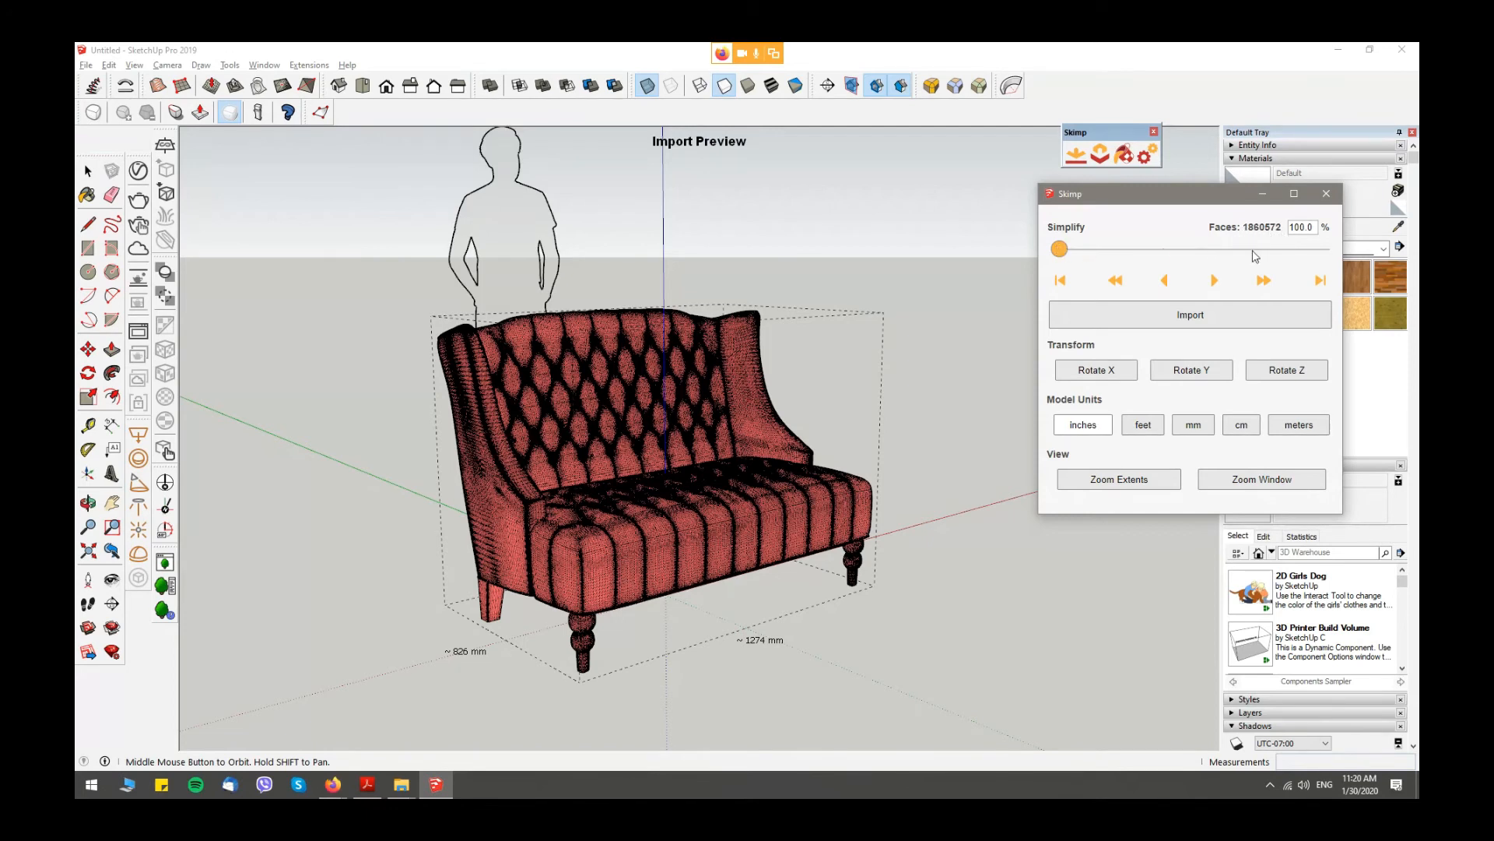
- Reduce the sofa's import preview to 10% of its faces and inspect the mesh up close
click(1314, 250)
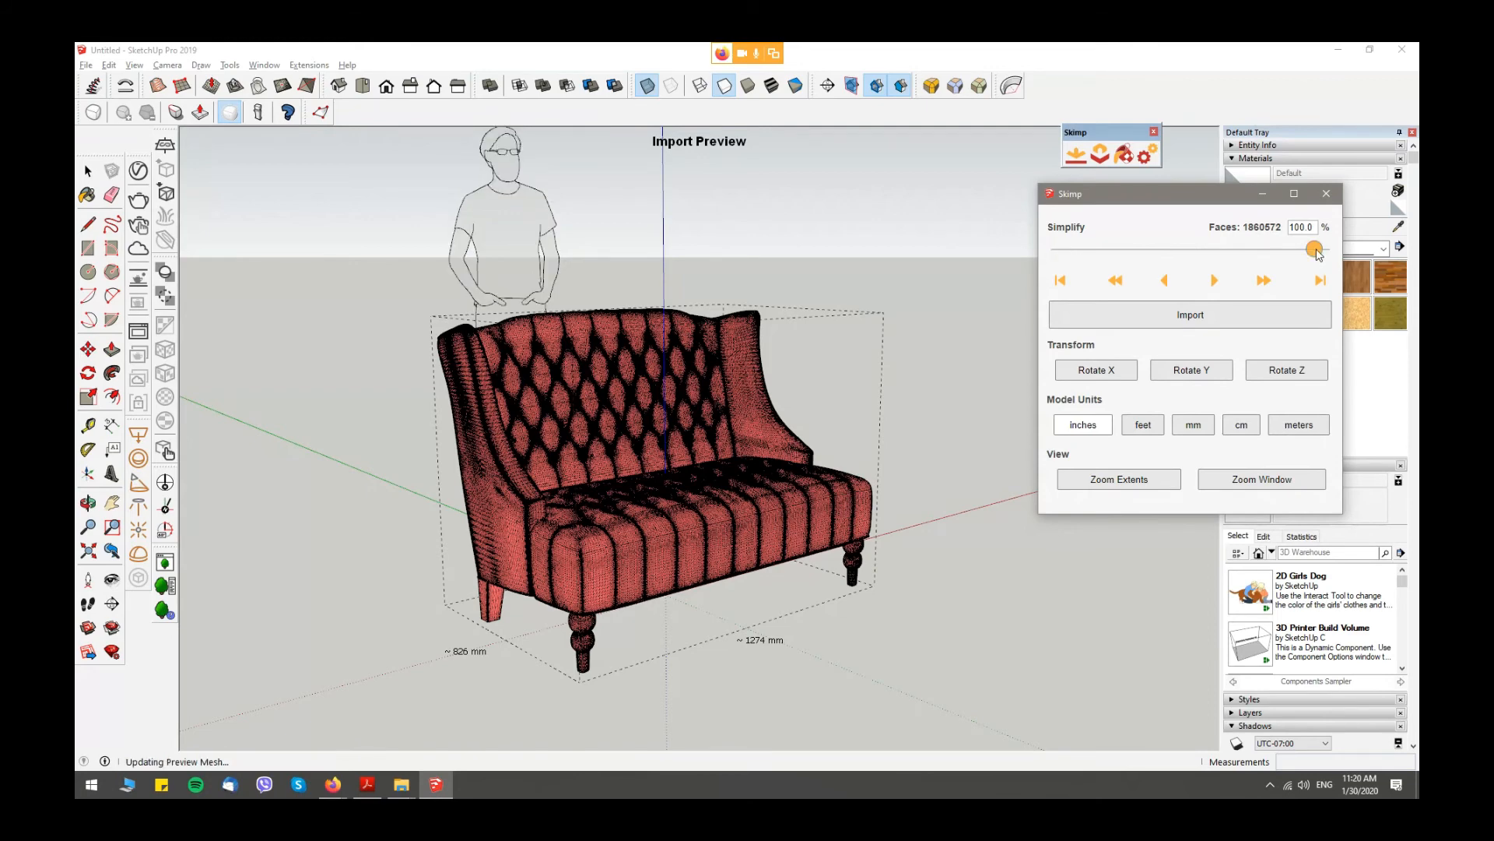
text(10)
key(Return)
scroll(618, 444, up, 2)
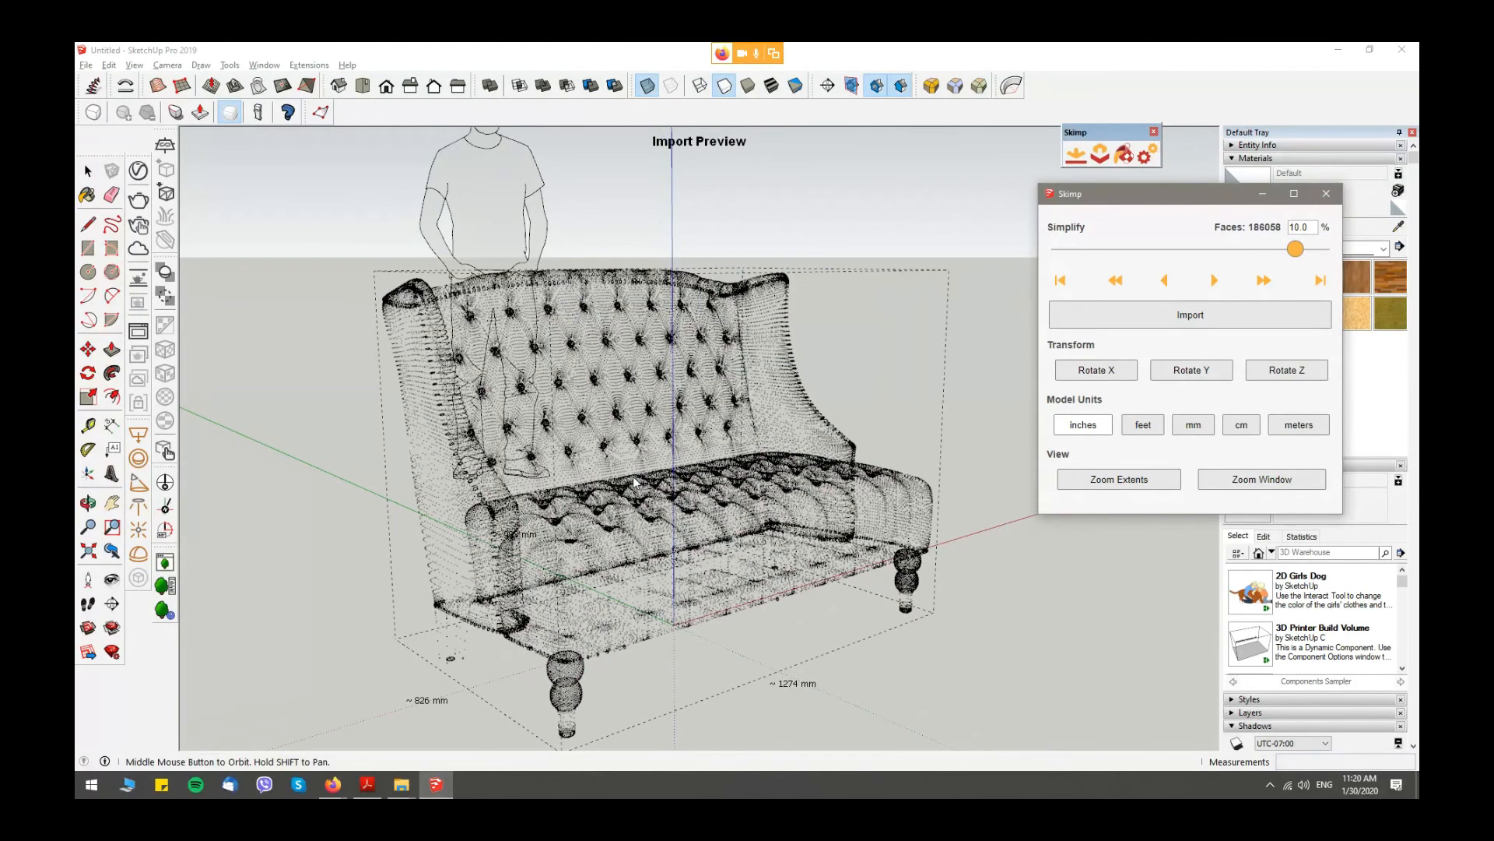
- Set the sofa's simplification to 5% and import it into the model
double_click(1299, 227)
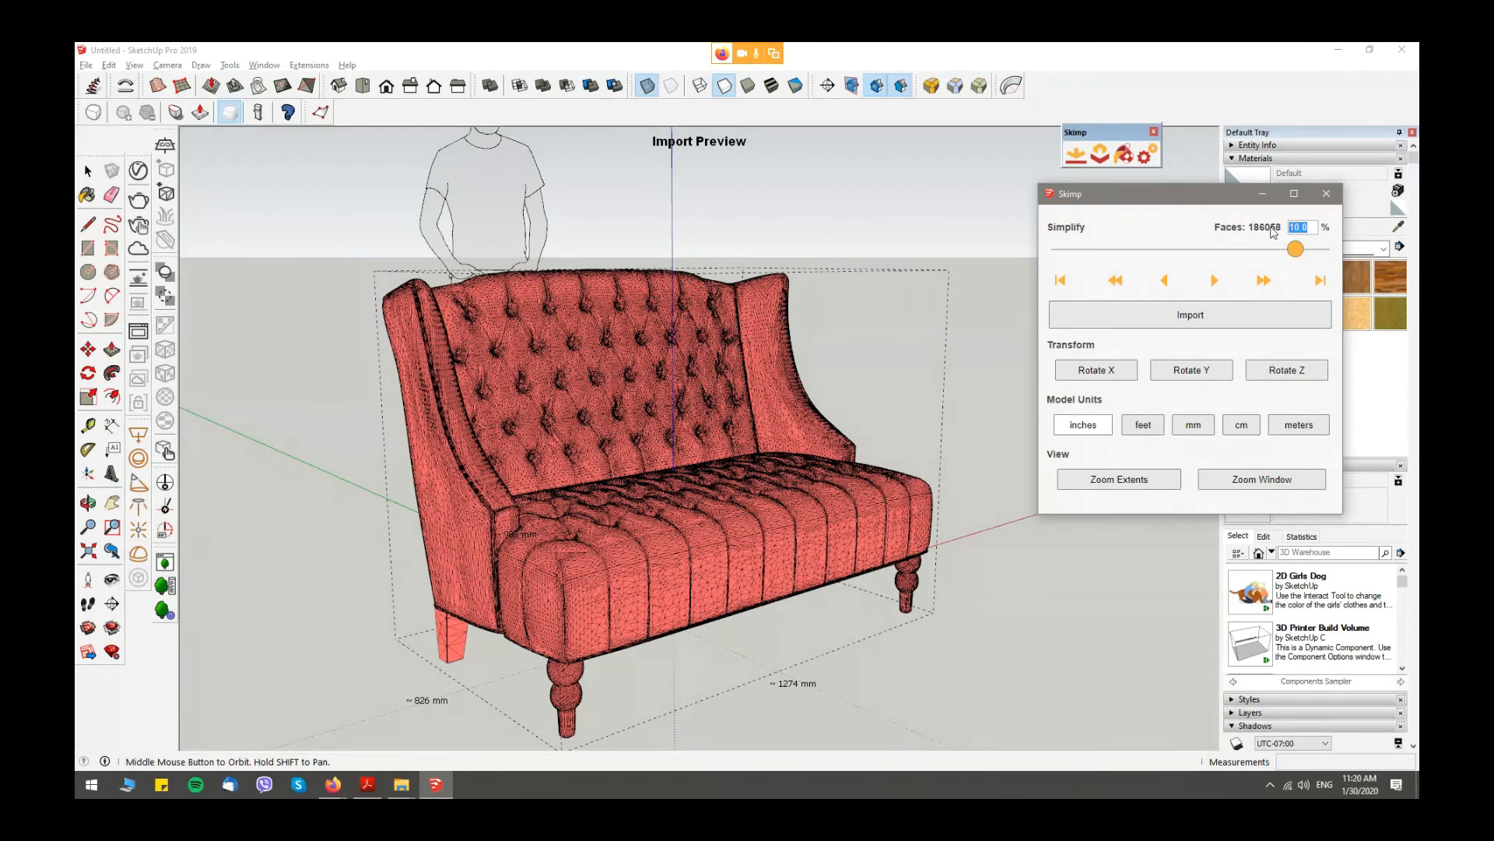
text(5)
key(Return)
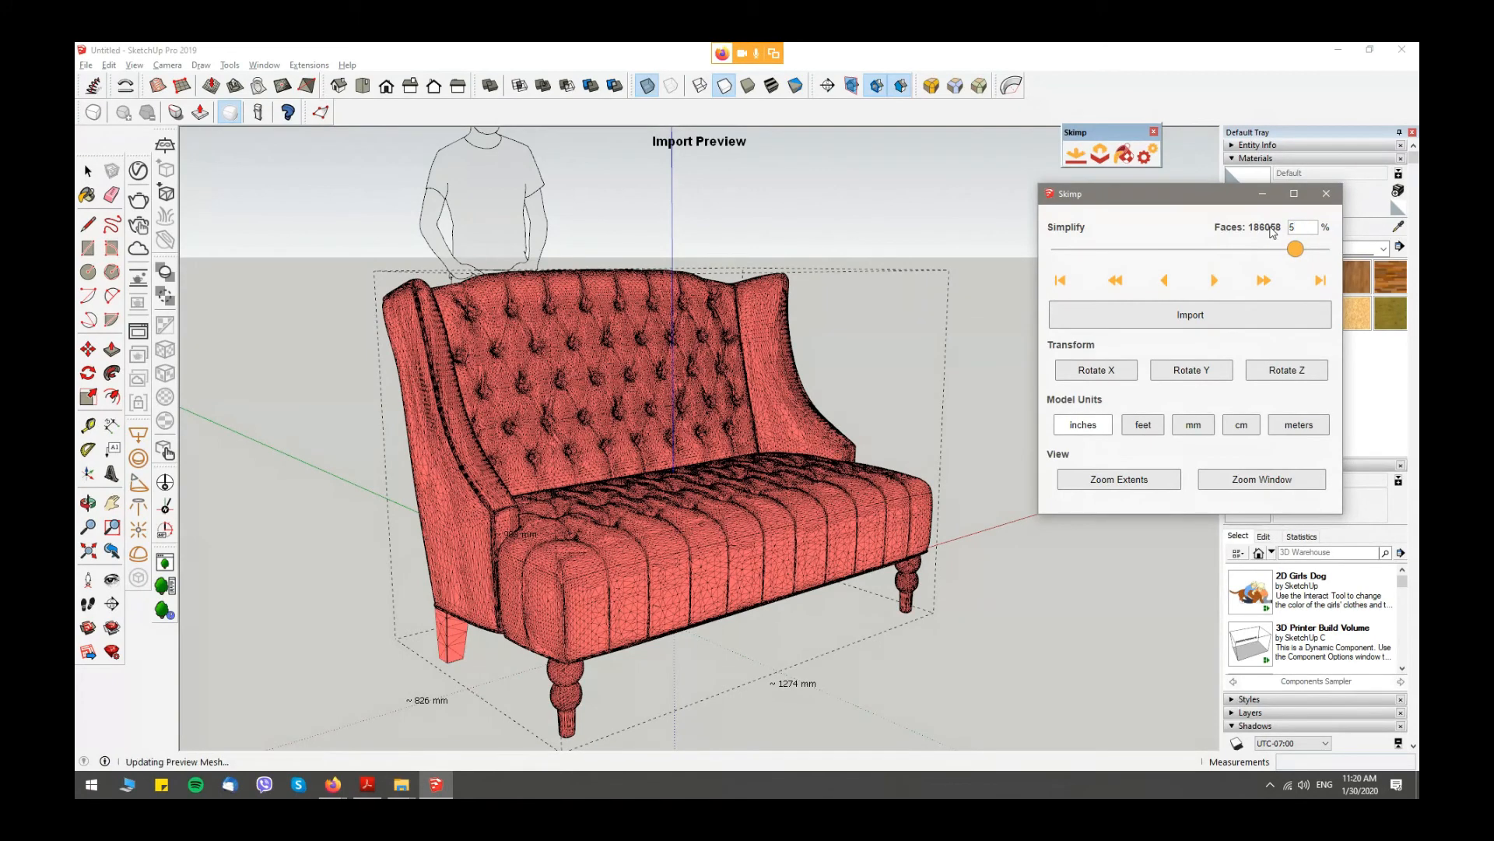
middle_drag(713, 464, 894, 449)
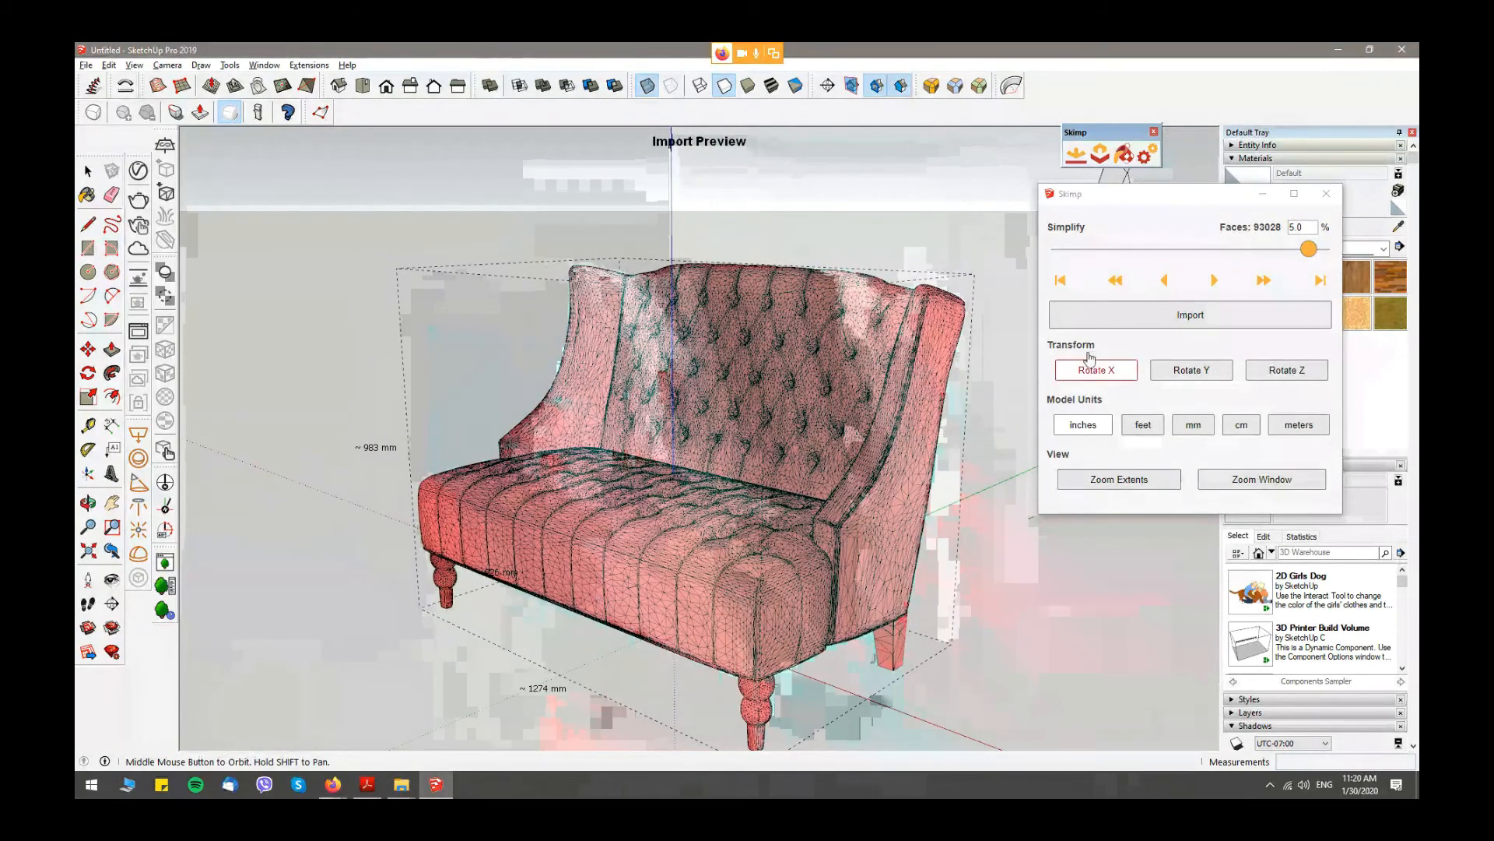
click(1212, 322)
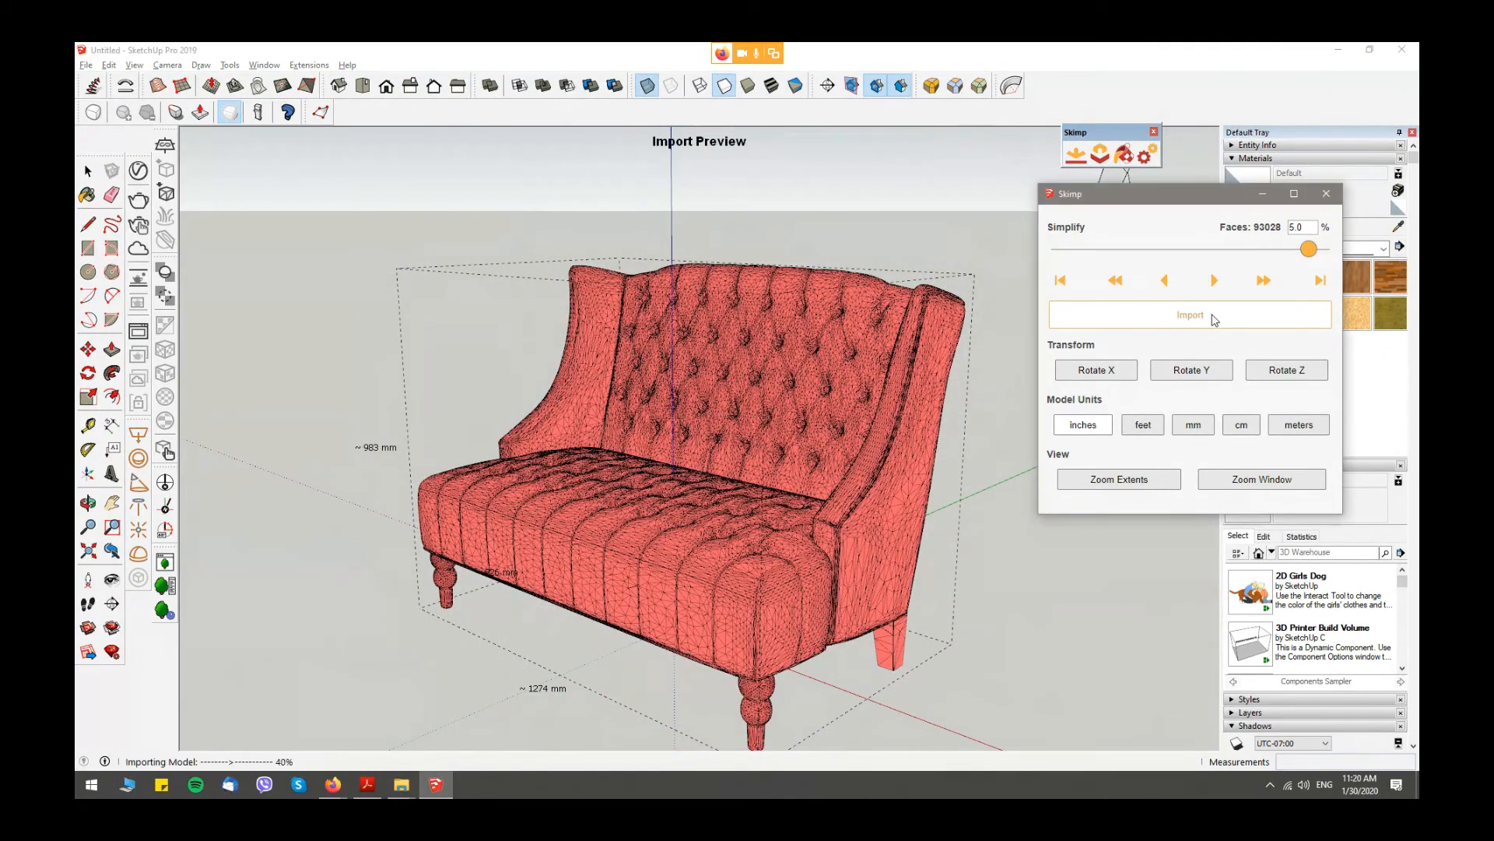